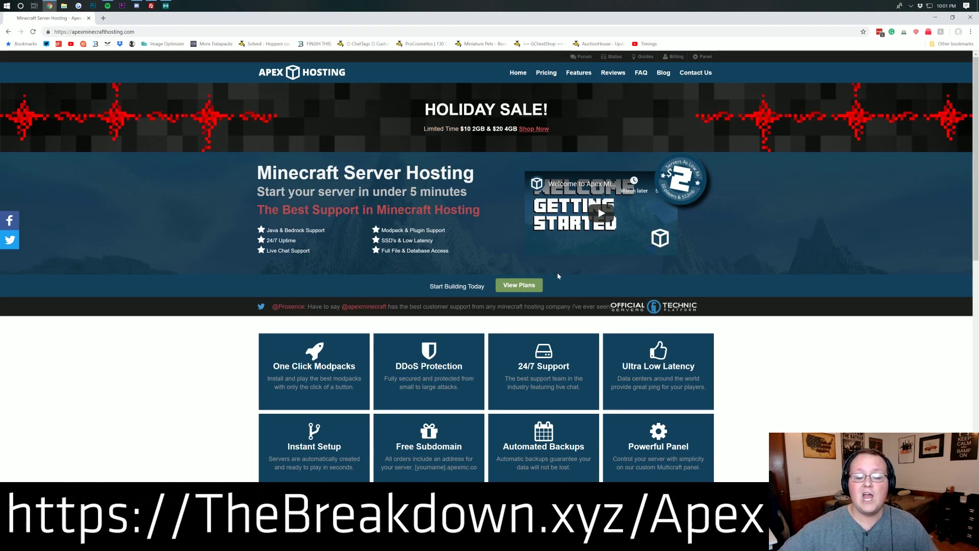
- Read the Apex landing page's tagline and heading
{"action": "left_click_drag", "start_coordinate": [257, 192], "coordinate": [468, 192]}
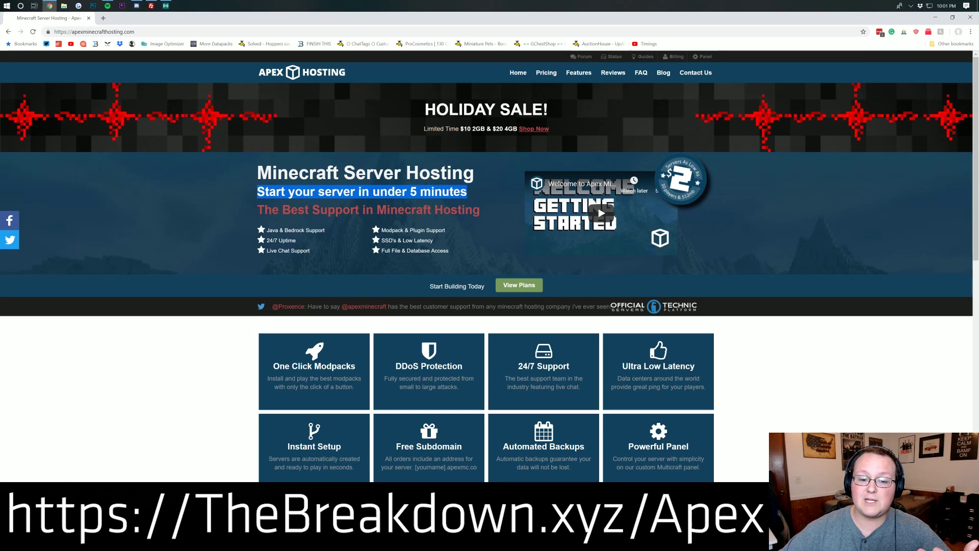
{"action": "left_click", "coordinate": [468, 193]}
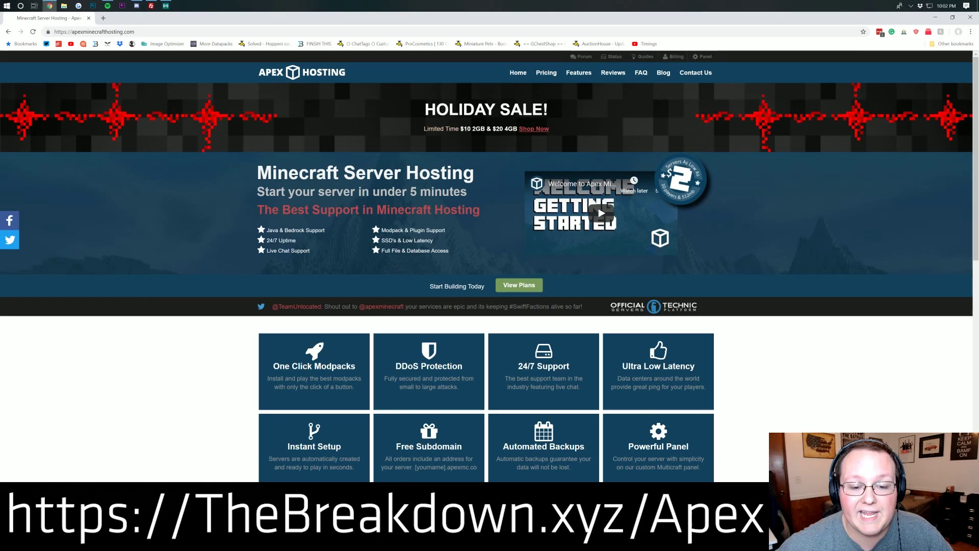
{"action": "left_click_drag", "start_coordinate": [475, 197], "coordinate": [246, 166]}
{"action": "left_click", "coordinate": [246, 166]}
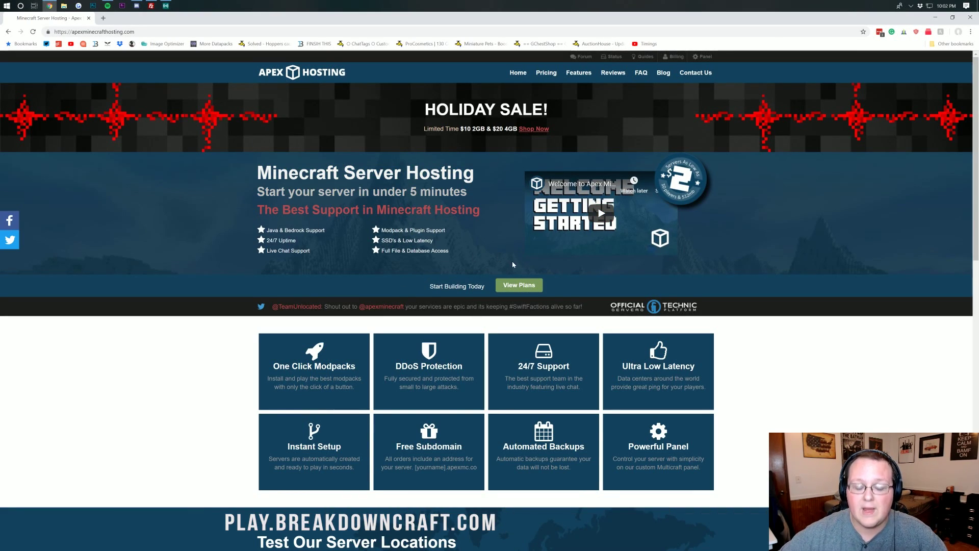
- Go to the pricing page and look over the plans and the HOLIDAY SALE! banner
{"action": "left_click", "coordinate": [505, 287]}
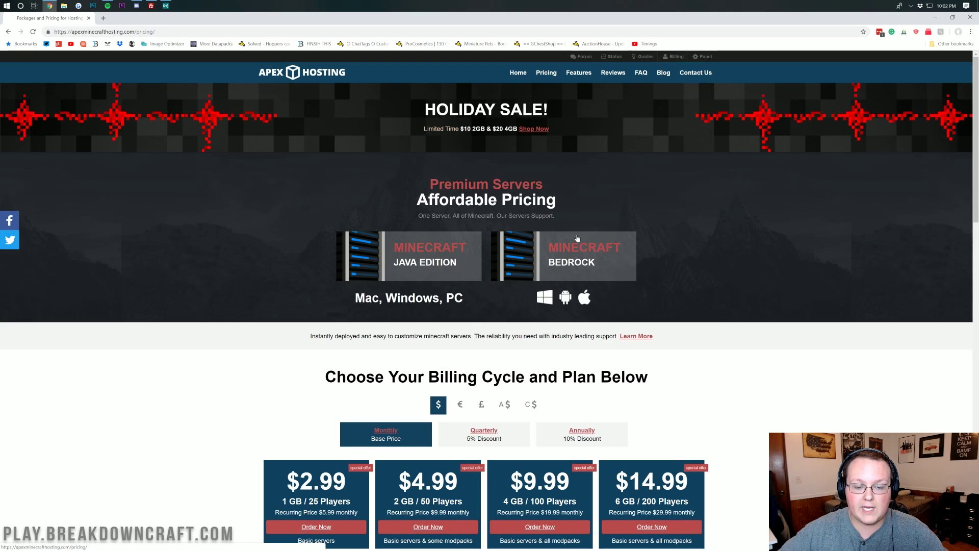
{"action": "scroll", "coordinate": [327, 168], "scroll_direction": "down", "scroll_amount": 5}
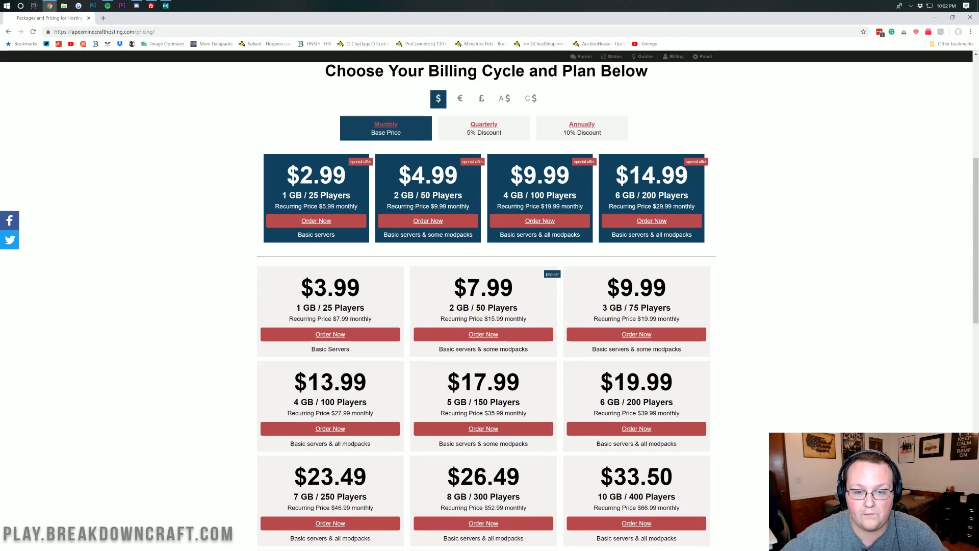
{"action": "scroll", "coordinate": [669, 203], "scroll_direction": "up", "scroll_amount": 5}
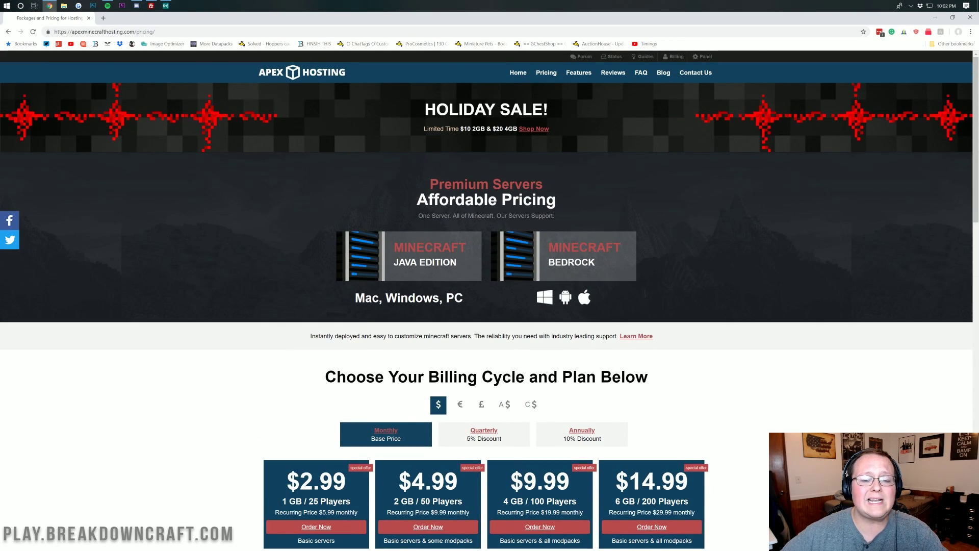
{"action": "mouse_move", "coordinate": [424, 109]}
{"action": "left_mouse_down"}
{"action": "mouse_move", "coordinate": [555, 119]}
{"action": "mouse_move", "coordinate": [541, 132]}
{"action": "mouse_move", "coordinate": [420, 117]}
{"action": "left_mouse_up"}
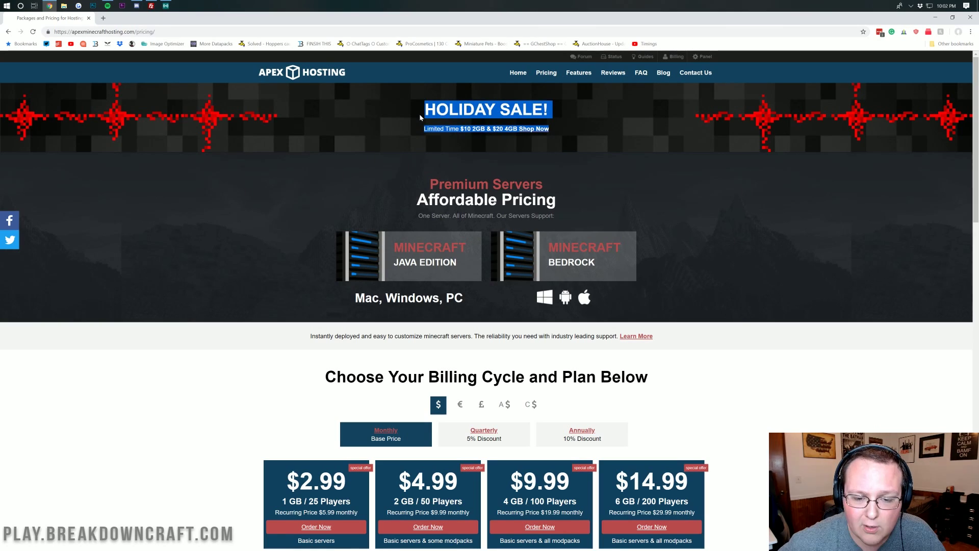
{"action": "left_click", "coordinate": [421, 116]}
{"action": "scroll", "coordinate": [386, 127], "scroll_direction": "down", "scroll_amount": 2}
{"action": "scroll", "coordinate": [386, 127], "scroll_direction": "down", "scroll_amount": 4}
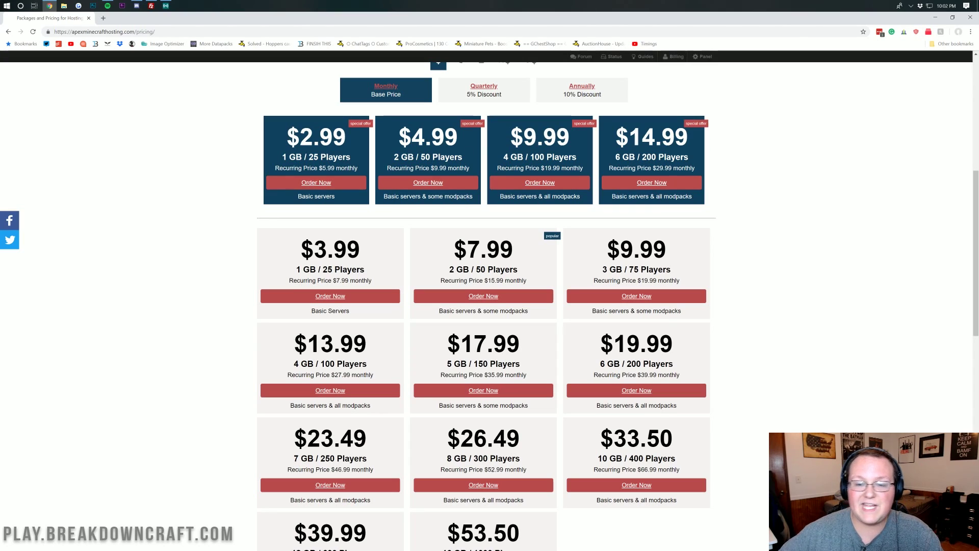
{"action": "scroll", "coordinate": [623, 155], "scroll_direction": "up", "scroll_amount": 1}
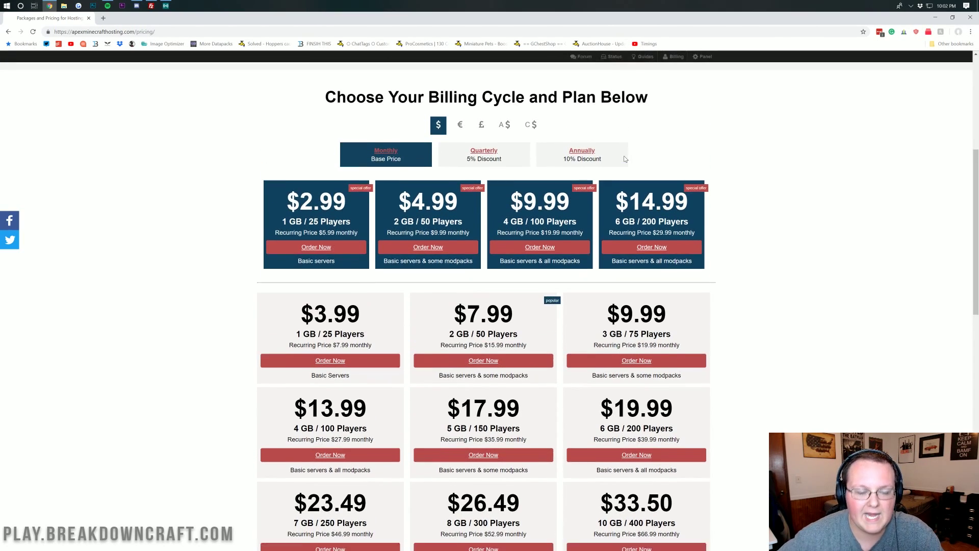
{"action": "scroll", "coordinate": [623, 155], "scroll_direction": "down", "scroll_amount": 1}
- Compare plan prices ($2.99, $5.99, $4.99) and features, including 4 GB / 100 and 6 GB / 200 Players
{"action": "double_click", "coordinate": [323, 175]}
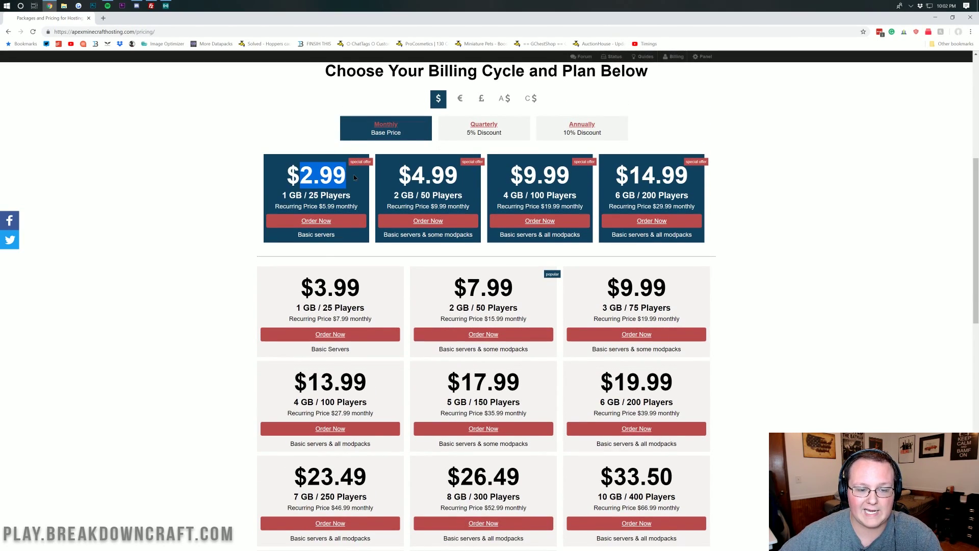
{"action": "left_click_drag", "start_coordinate": [323, 206], "coordinate": [332, 206]}
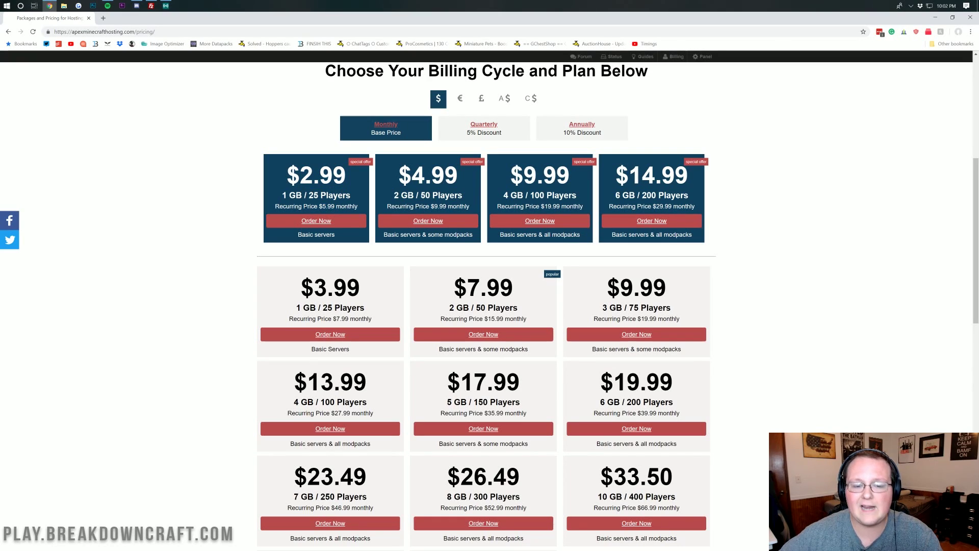
{"action": "left_click_drag", "start_coordinate": [411, 175], "coordinate": [446, 206]}
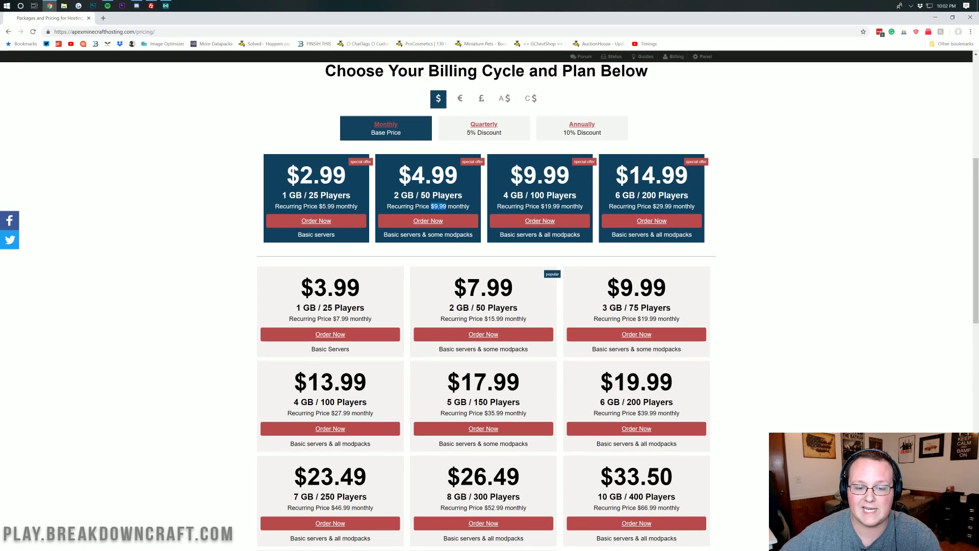
{"action": "left_click", "coordinate": [494, 180]}
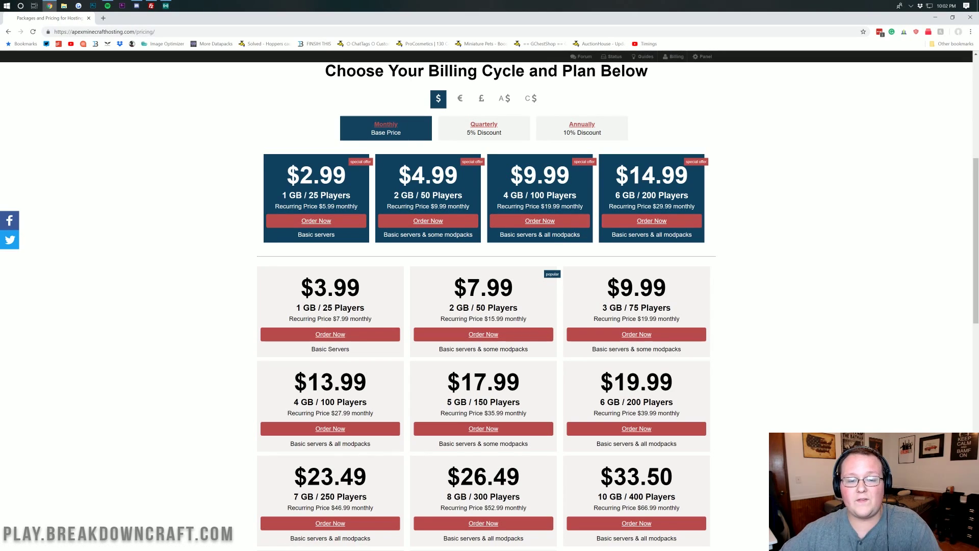
{"action": "left_click_drag", "start_coordinate": [335, 235], "coordinate": [289, 234]}
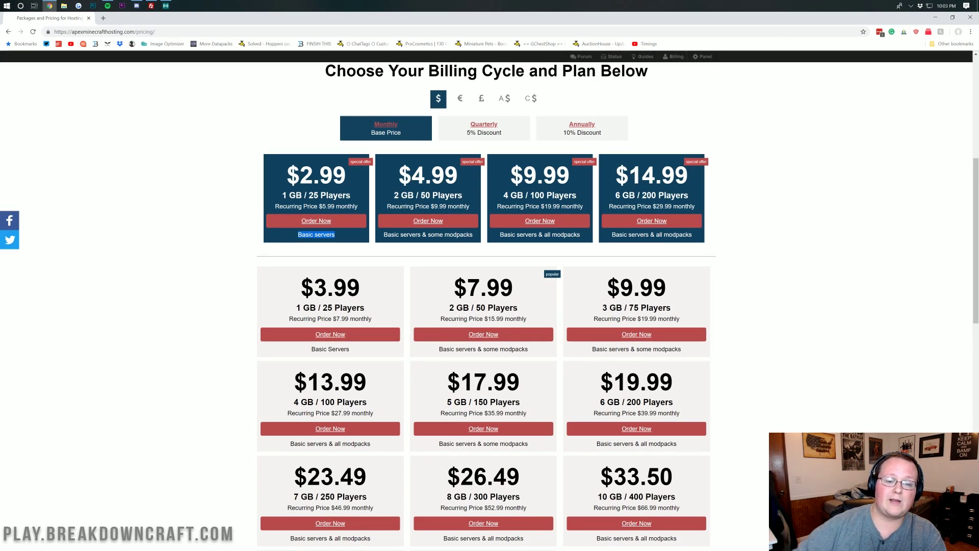
{"action": "left_click_drag", "start_coordinate": [383, 235], "coordinate": [481, 239]}
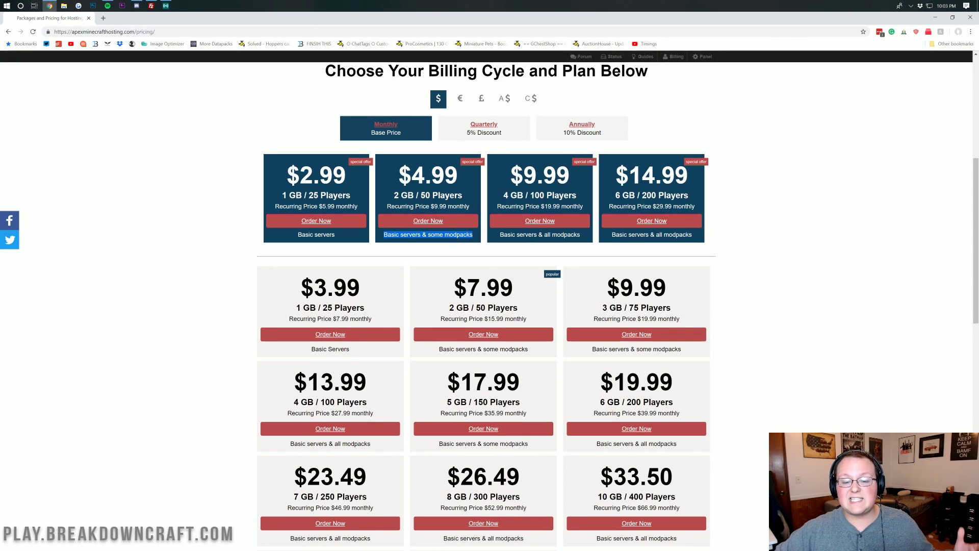
{"action": "triple_click", "coordinate": [539, 234]}
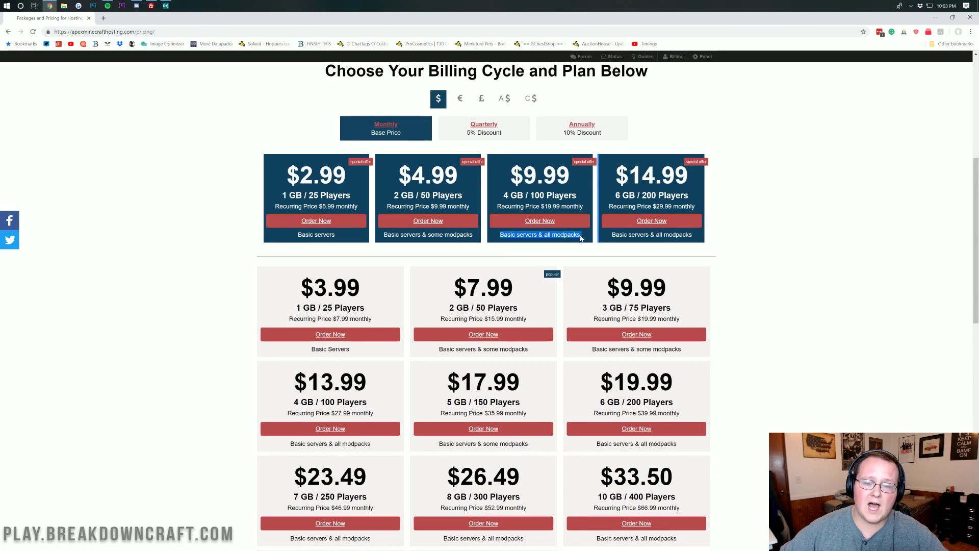
{"action": "triple_click", "coordinate": [575, 196]}
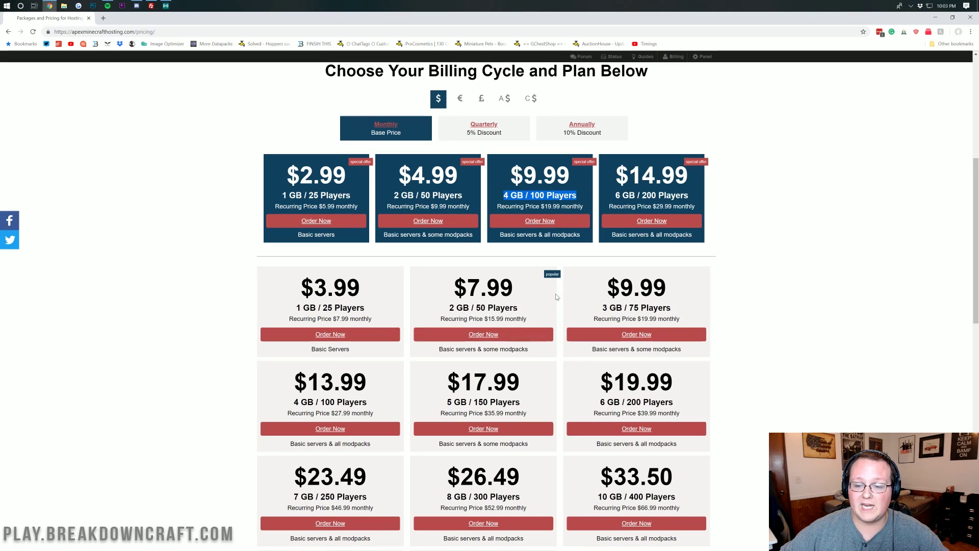
{"action": "left_click_drag", "start_coordinate": [612, 234], "coordinate": [701, 239]}
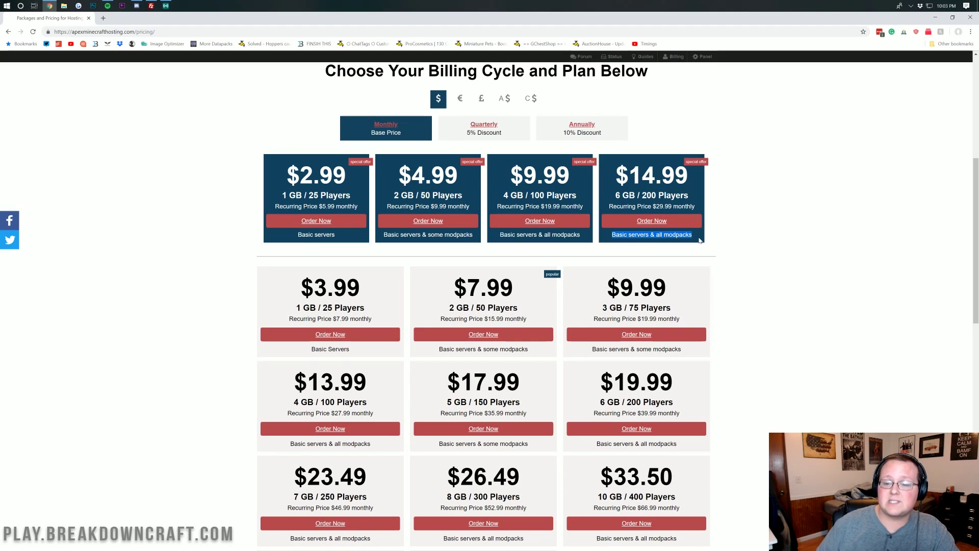
{"action": "left_click_drag", "start_coordinate": [690, 196], "coordinate": [612, 197]}
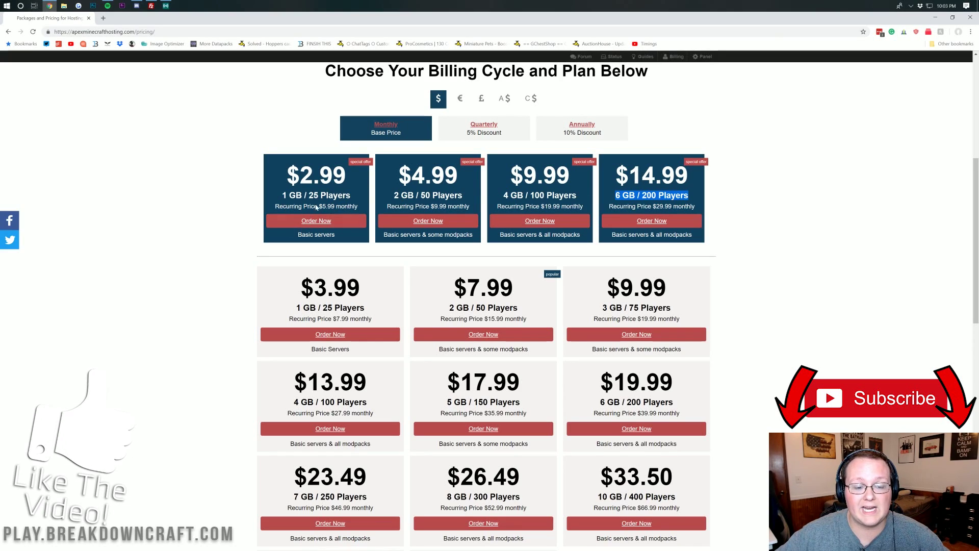
- Order the $2.99 1 GB plan, entering the Minecraft username and subdomain nicstestserver
{"action": "left_click", "coordinate": [316, 223]}
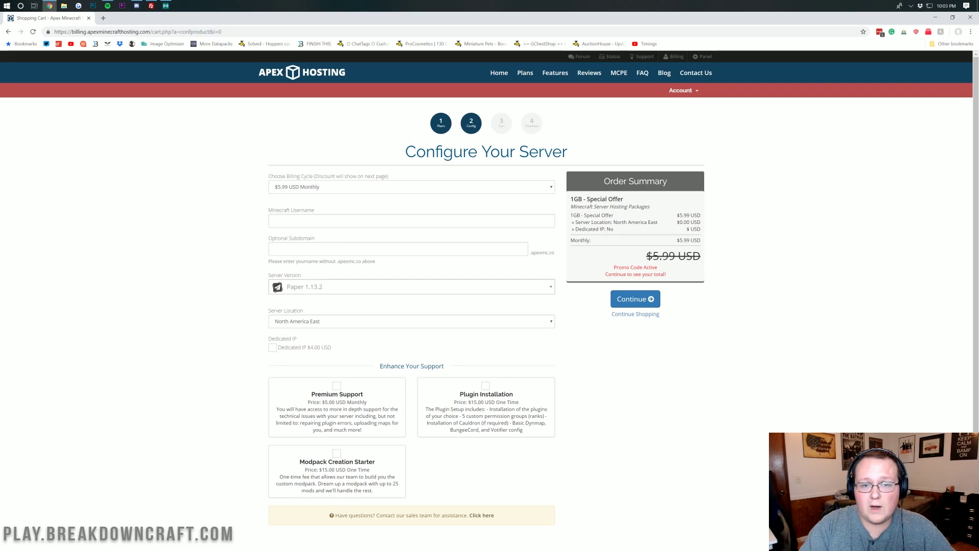
{"action": "type", "text": "sGames"}
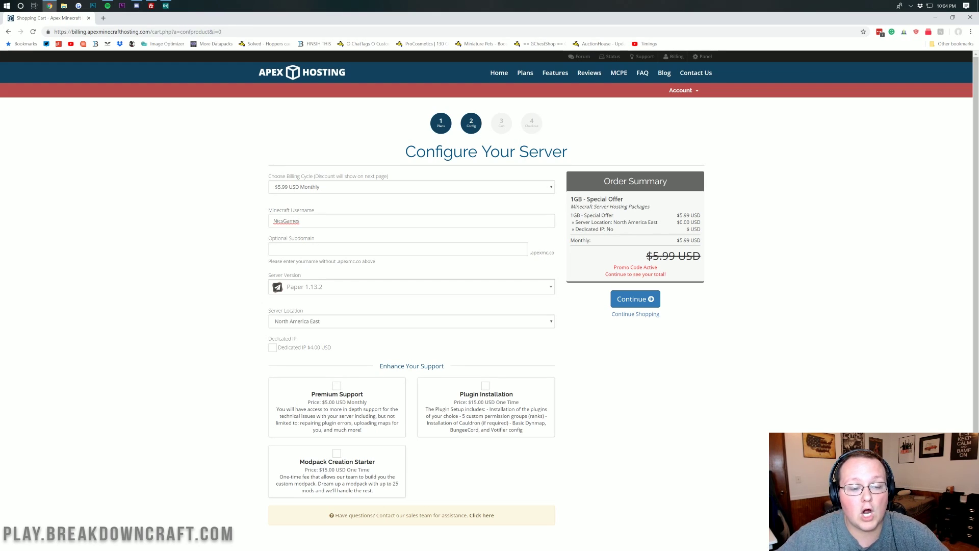
{"action": "left_click", "coordinate": [331, 249]}
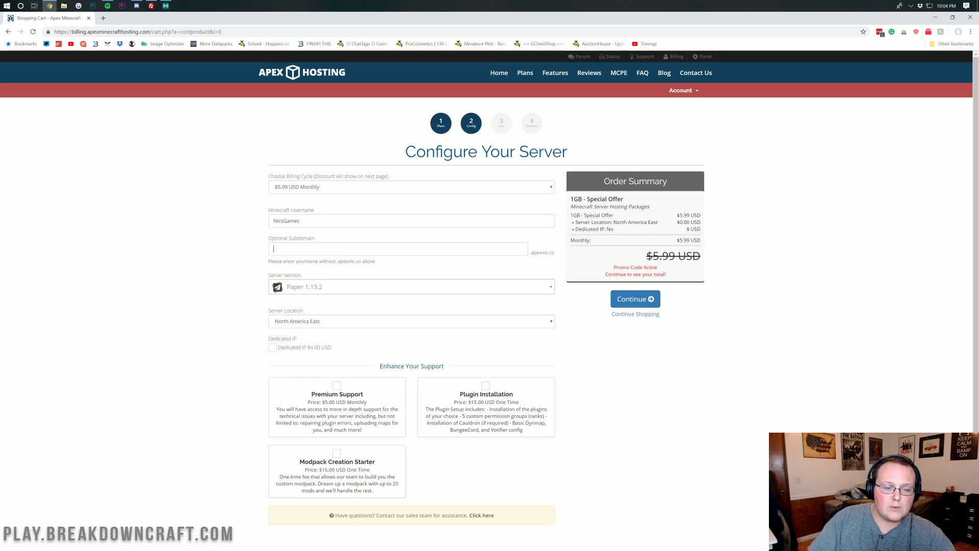
{"action": "type", "text": "nicstestserver"}
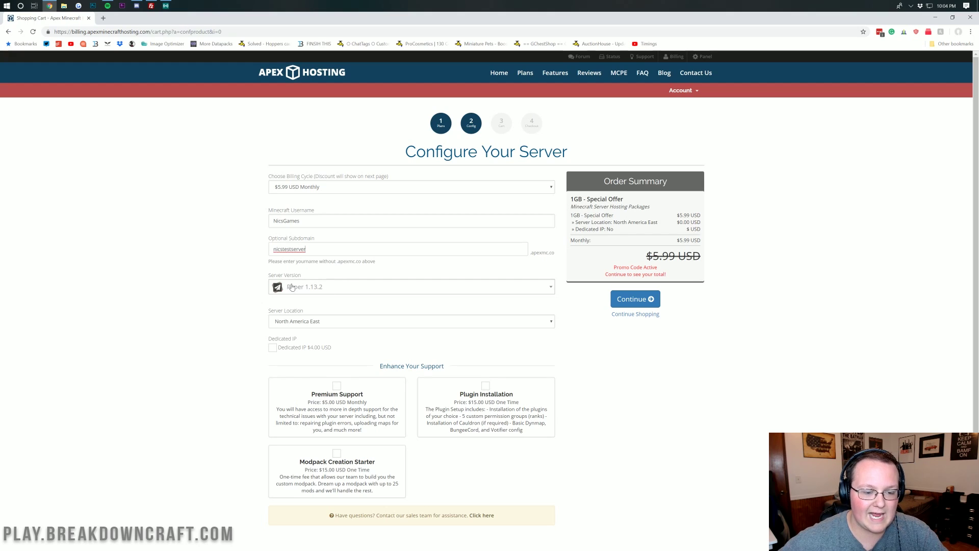
- Browse the server version list, first picking All The Mods Lite
{"action": "left_click", "coordinate": [306, 289]}
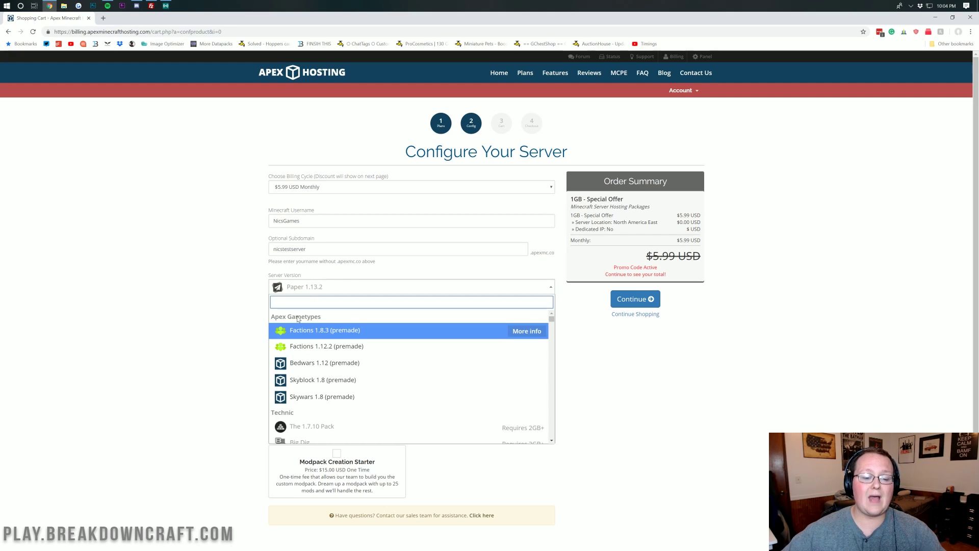
{"action": "scroll", "coordinate": [337, 334], "scroll_direction": "down", "scroll_amount": 10}
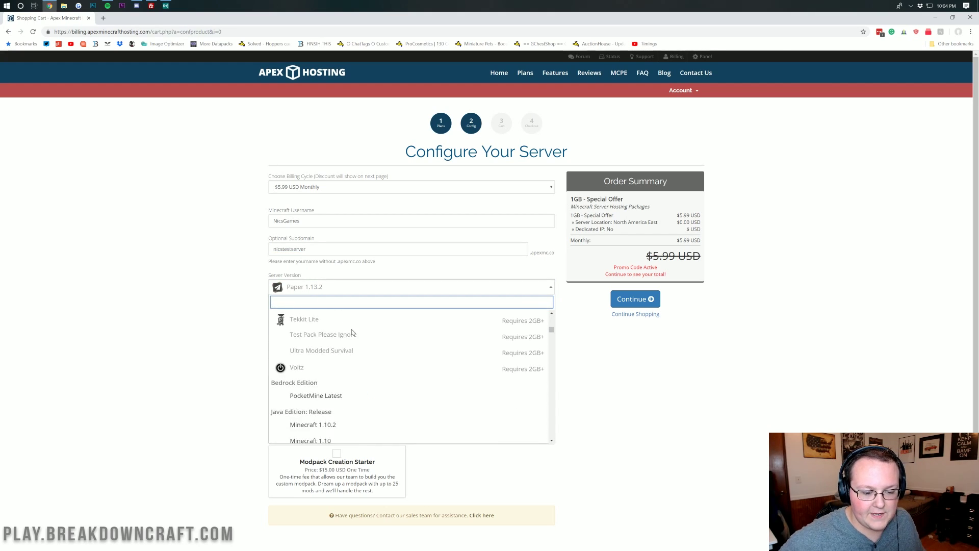
{"action": "scroll", "coordinate": [347, 340], "scroll_direction": "down", "scroll_amount": 2}
{"action": "scroll", "coordinate": [359, 251], "scroll_direction": "up", "scroll_amount": 5}
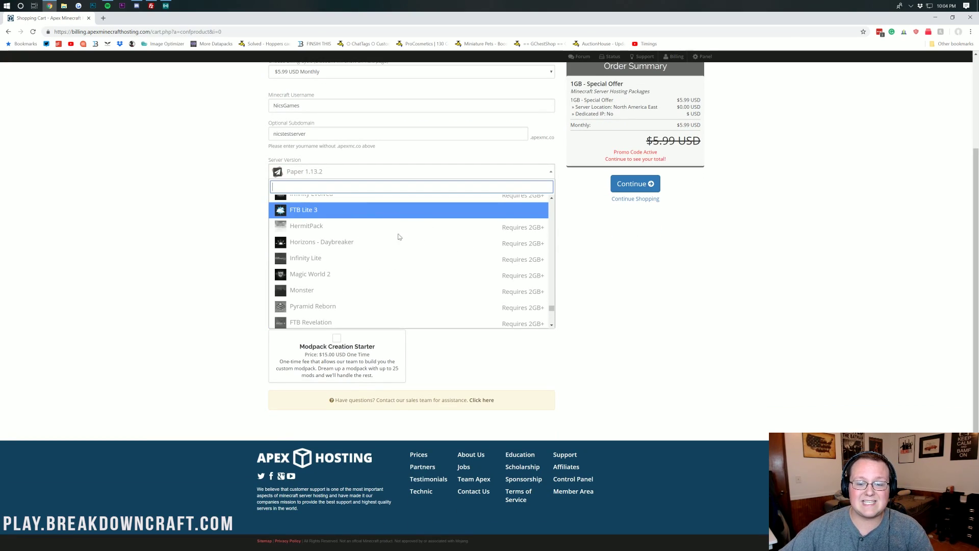
{"action": "scroll", "coordinate": [384, 241], "scroll_direction": "up", "scroll_amount": 2}
{"action": "scroll", "coordinate": [387, 247], "scroll_direction": "up", "scroll_amount": 3}
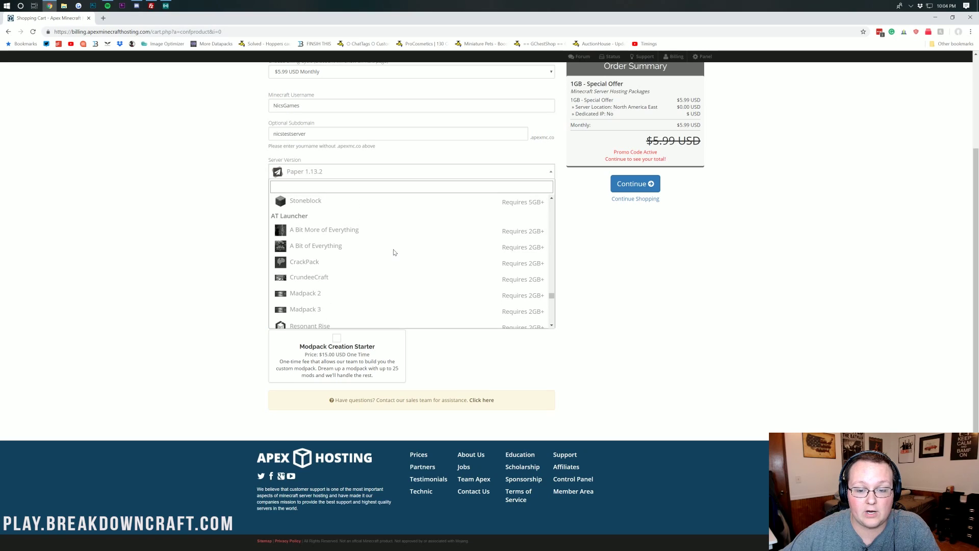
{"action": "scroll", "coordinate": [387, 245], "scroll_direction": "down", "scroll_amount": 3}
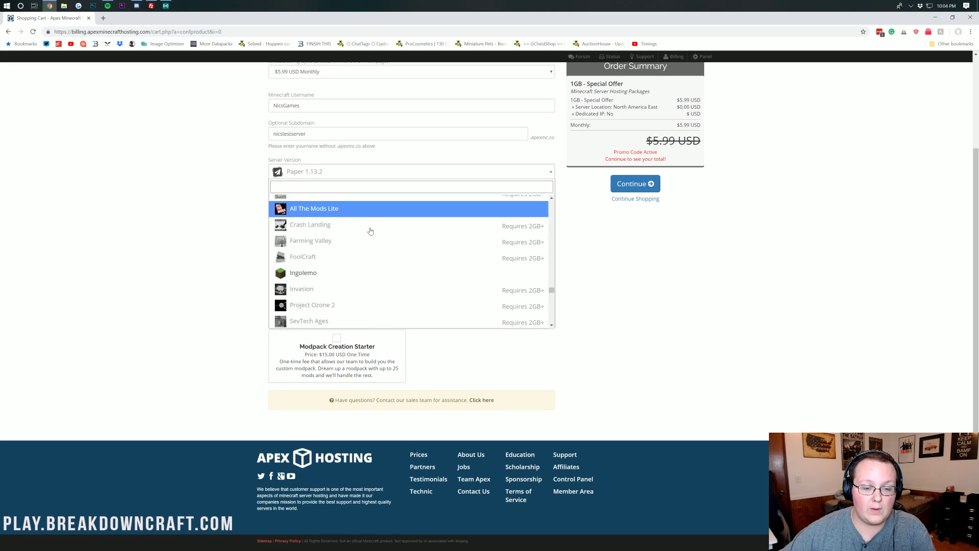
{"action": "scroll", "coordinate": [370, 231], "scroll_direction": "up", "scroll_amount": 1}
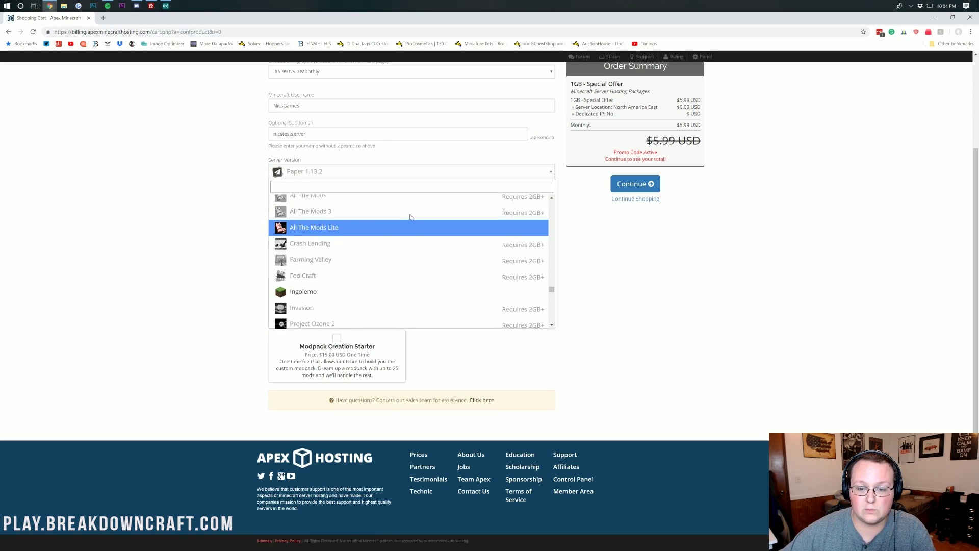
{"action": "scroll", "coordinate": [410, 217], "scroll_direction": "up", "scroll_amount": 2}
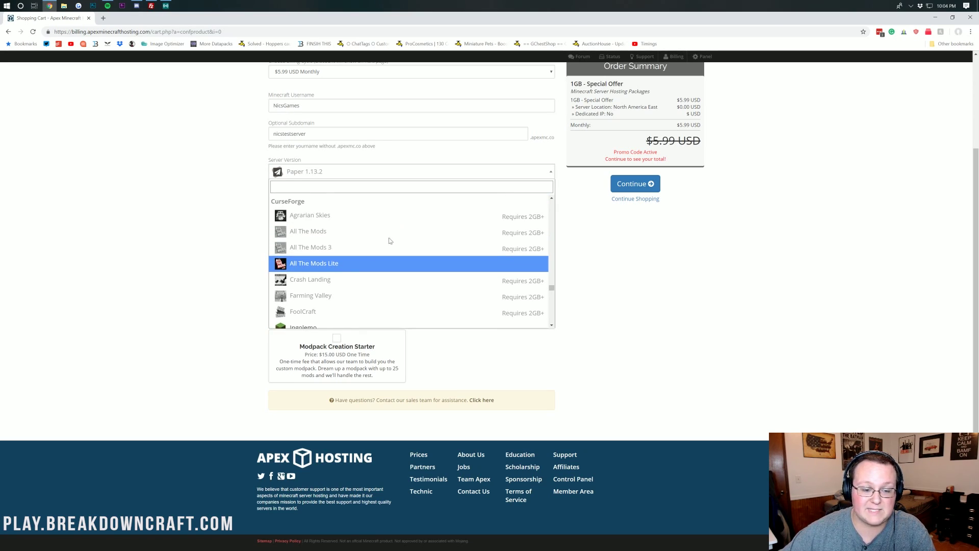
{"action": "left_click", "coordinate": [355, 267]}
- Switch the server version to Paper 1.13.2
{"action": "left_click", "coordinate": [344, 173]}
{"action": "scroll", "coordinate": [378, 282], "scroll_direction": "up", "scroll_amount": 10}
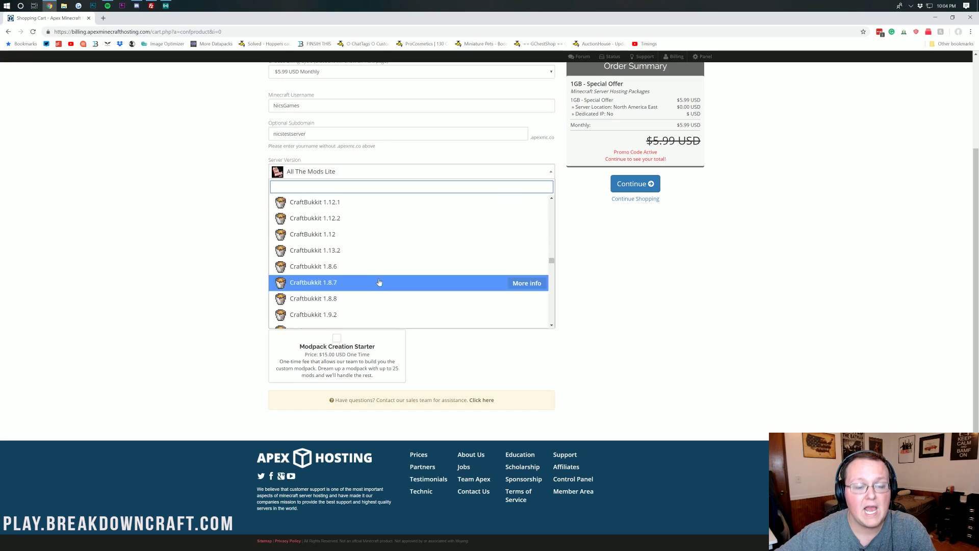
{"action": "scroll", "coordinate": [379, 282], "scroll_direction": "down", "scroll_amount": 10}
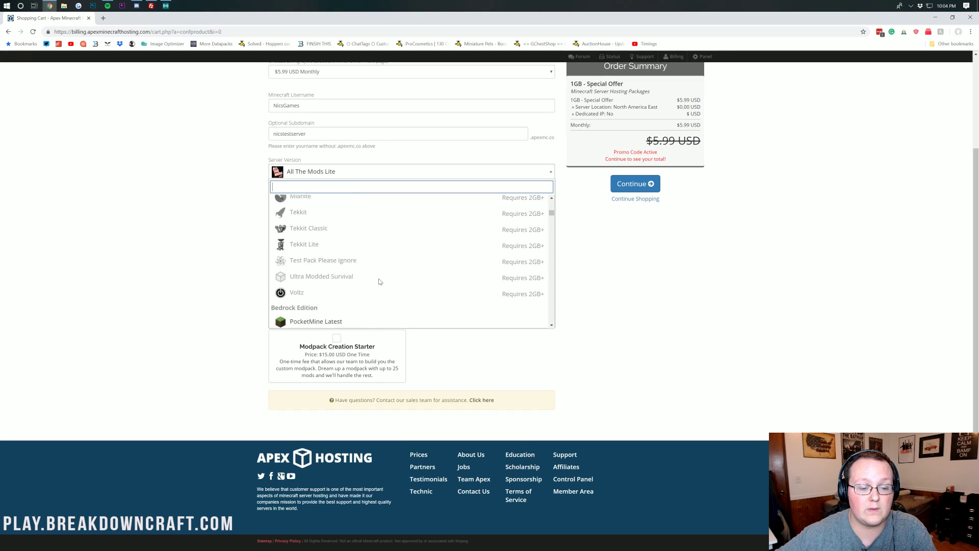
{"action": "scroll", "coordinate": [379, 282], "scroll_direction": "down", "scroll_amount": 10}
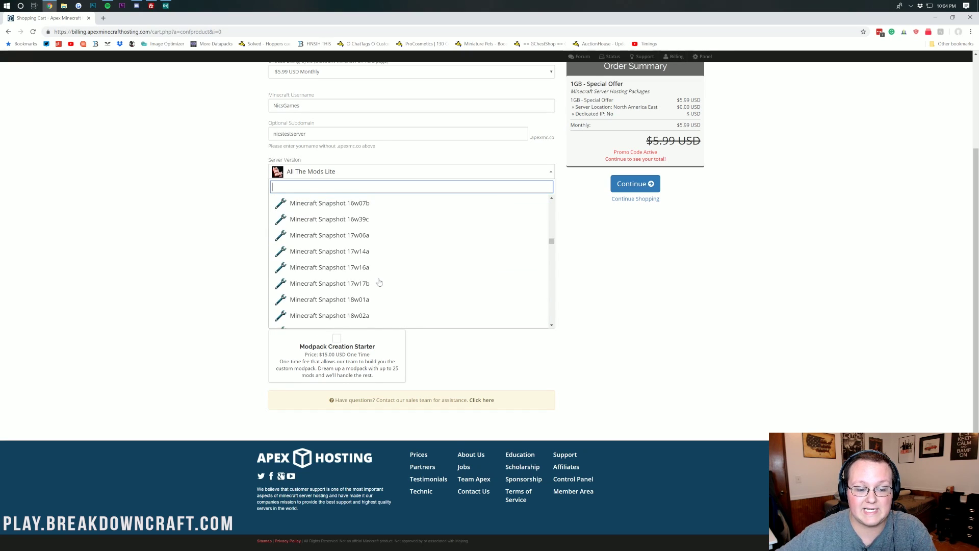
{"action": "scroll", "coordinate": [379, 282], "scroll_direction": "up", "scroll_amount": 5}
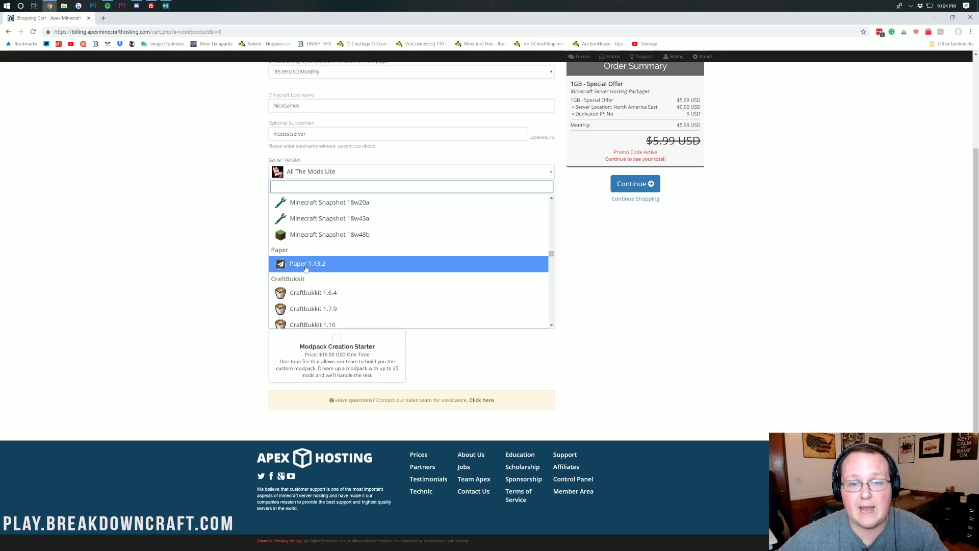
{"action": "left_click", "coordinate": [306, 263]}
{"action": "left_click", "coordinate": [303, 207]}
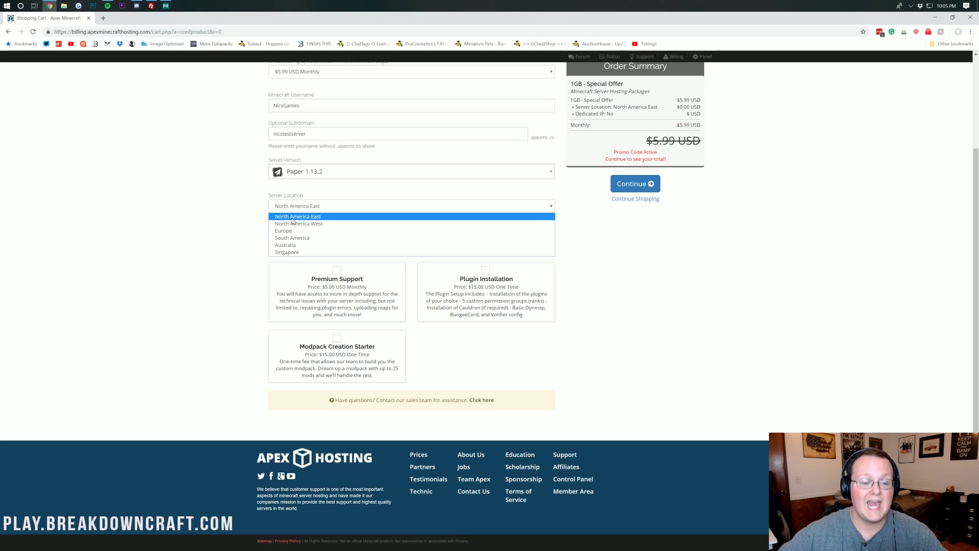
- Keep North America East as the server location and continue to Review & Checkout
{"action": "left_click", "coordinate": [292, 217]}
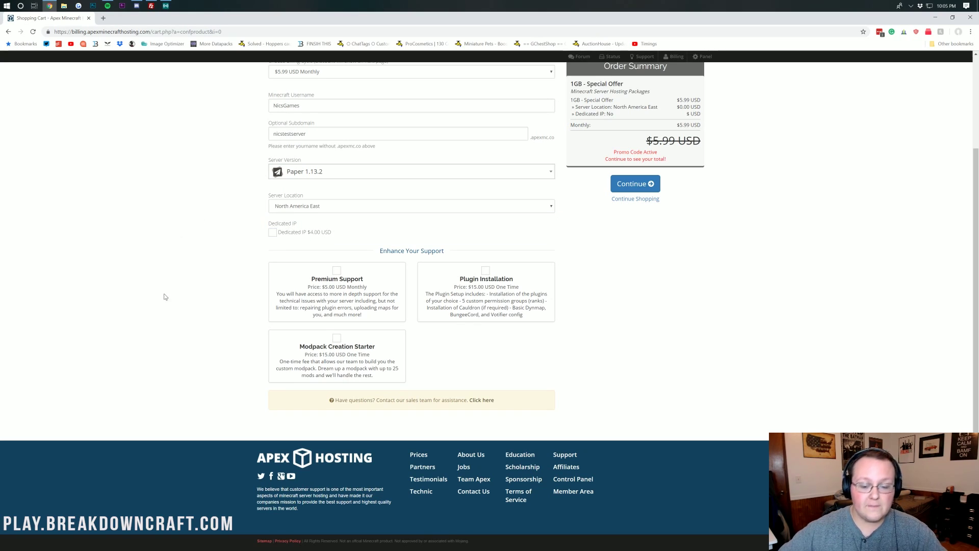
{"action": "scroll", "coordinate": [352, 289], "scroll_direction": "up", "scroll_amount": 1}
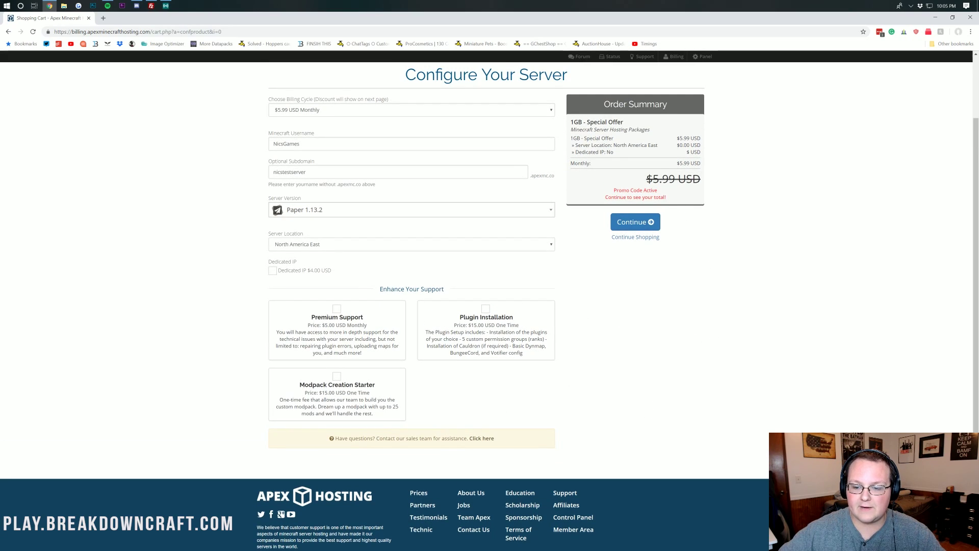
{"action": "left_click", "coordinate": [650, 227]}
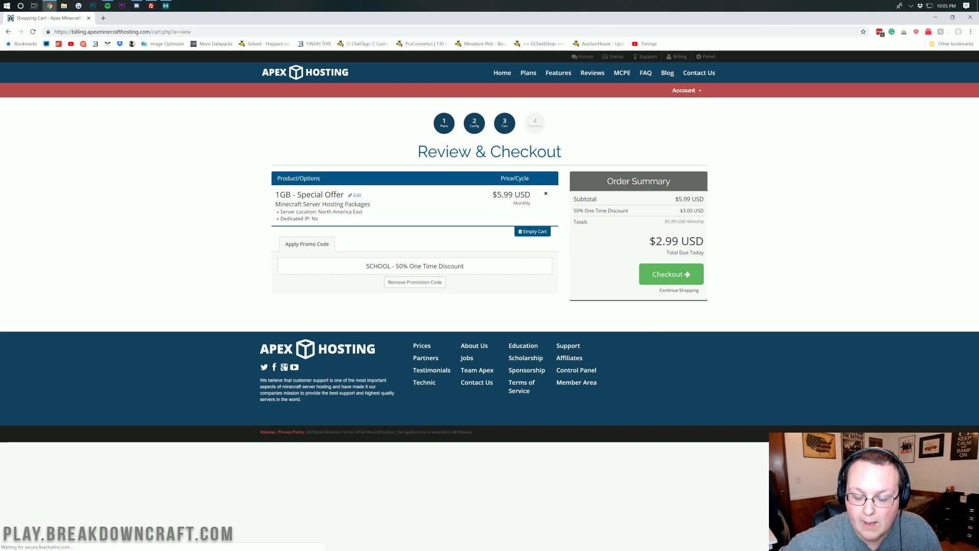
- Check the $2.99 due-today total and $5.99 monthly price, then proceed to Checkout
{"action": "left_click_drag", "start_coordinate": [652, 240], "coordinate": [703, 241]}
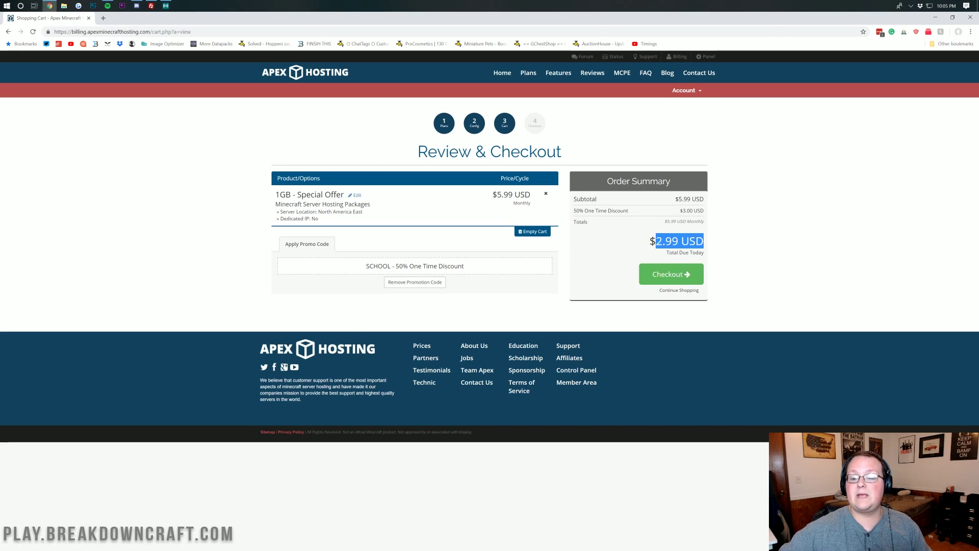
{"action": "left_click", "coordinate": [740, 247]}
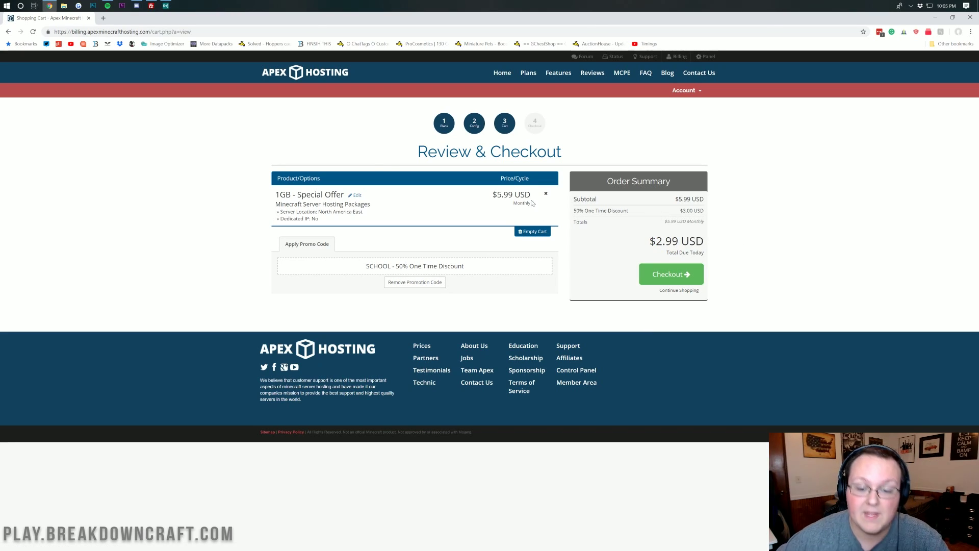
{"action": "left_click_drag", "start_coordinate": [492, 194], "coordinate": [531, 194]}
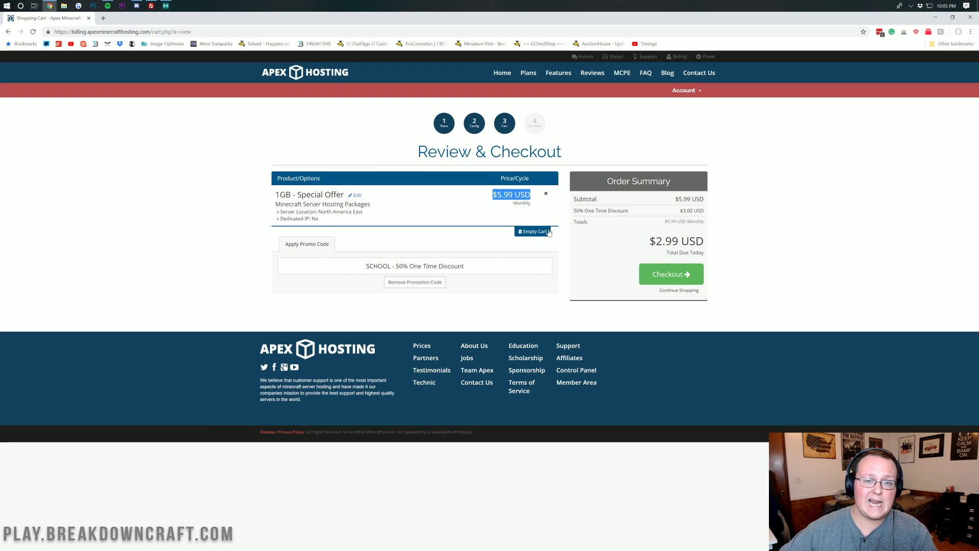
{"action": "left_click", "coordinate": [604, 261]}
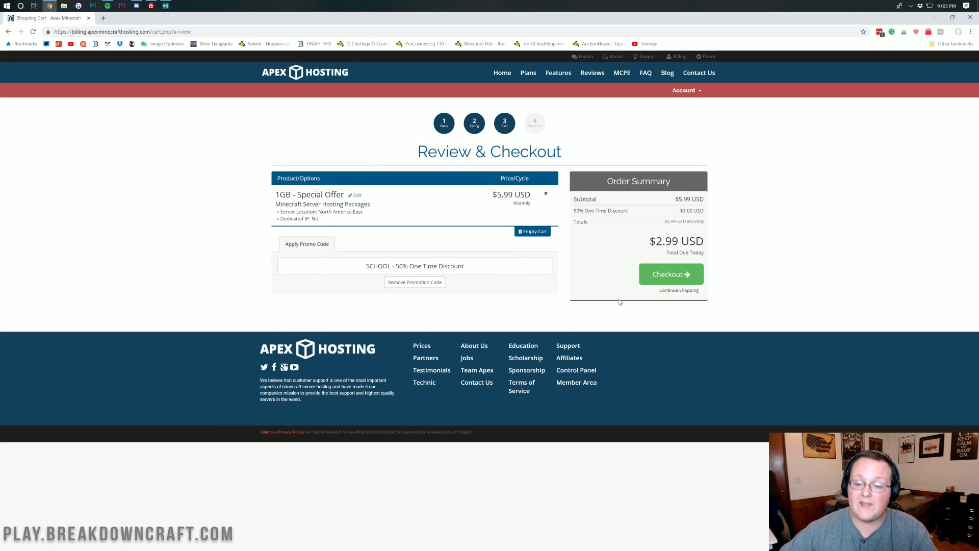
{"action": "left_click", "coordinate": [660, 272]}
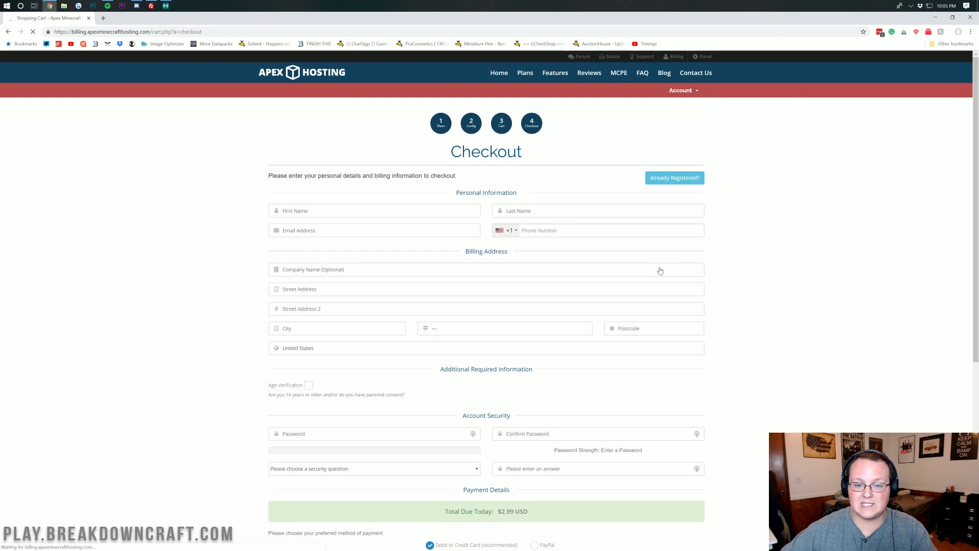
- Look over the checkout form to complete the server order
{"action": "scroll", "coordinate": [412, 136], "scroll_direction": "down", "scroll_amount": 6}
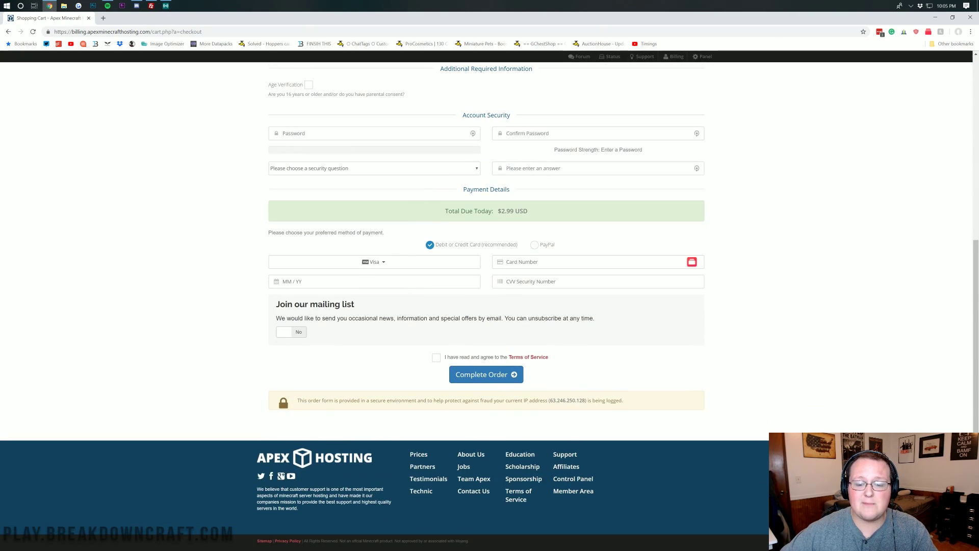
{"action": "scroll", "coordinate": [396, 314], "scroll_direction": "up", "scroll_amount": 5}
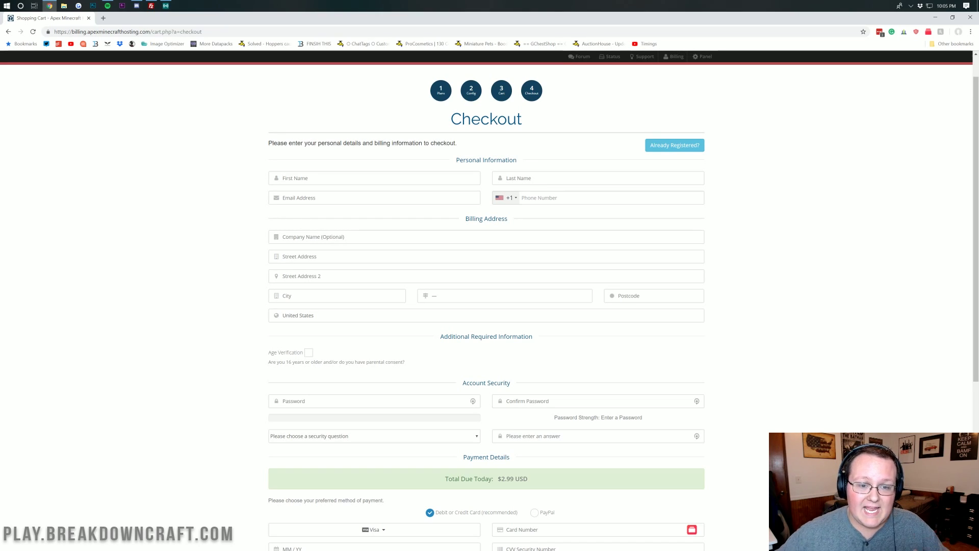
{"action": "scroll", "coordinate": [366, 196], "scroll_direction": "down", "scroll_amount": 5}
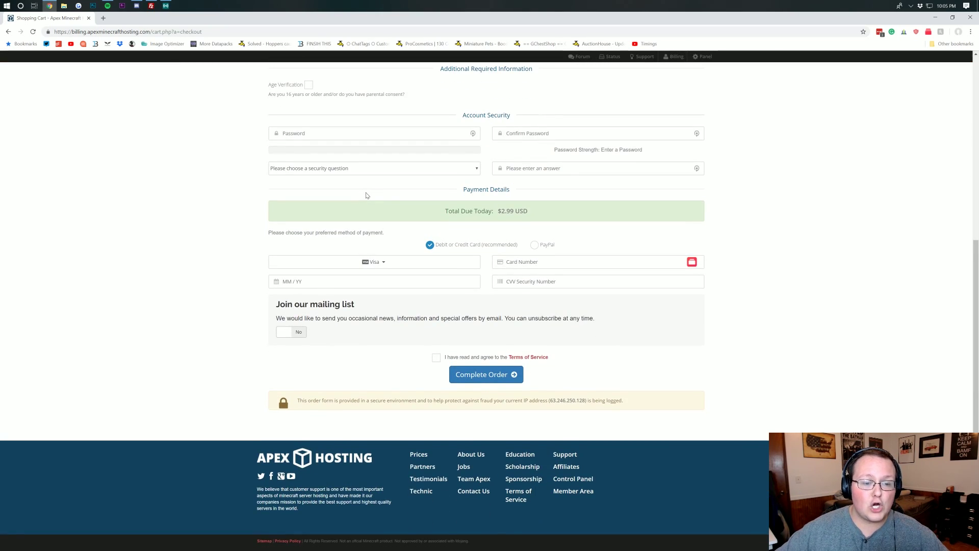
{"action": "scroll", "coordinate": [366, 196], "scroll_direction": "up", "scroll_amount": 6}
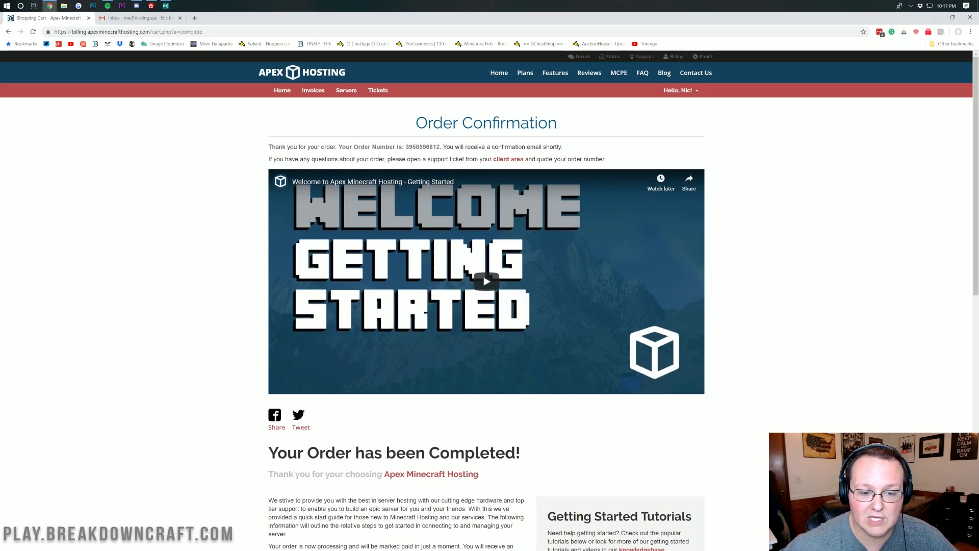
- Read the order confirmation and briefly visit the Multicraft Control Panel login page
{"action": "left_click_drag", "start_coordinate": [338, 146], "coordinate": [400, 148]}
{"action": "left_click", "coordinate": [398, 156]}
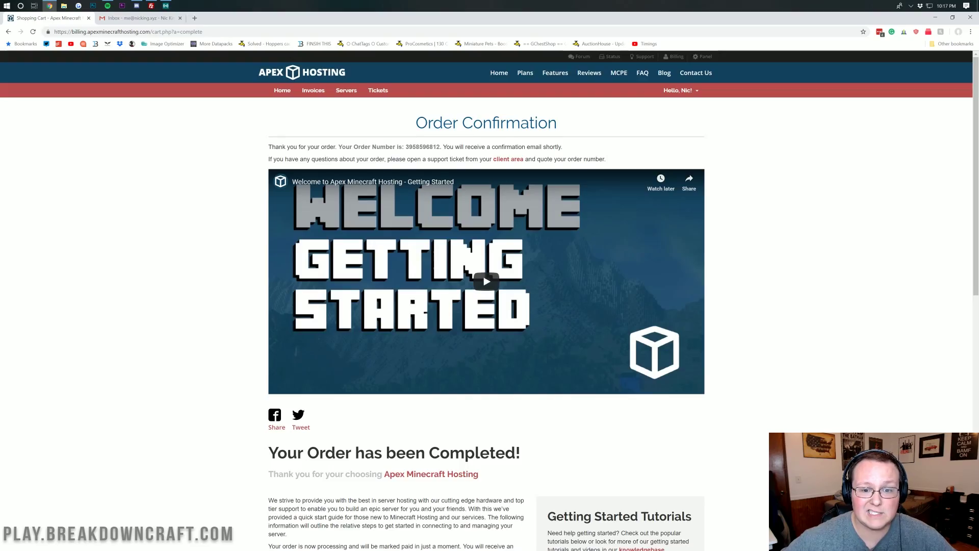
{"action": "scroll", "coordinate": [398, 163], "scroll_direction": "down", "scroll_amount": 10}
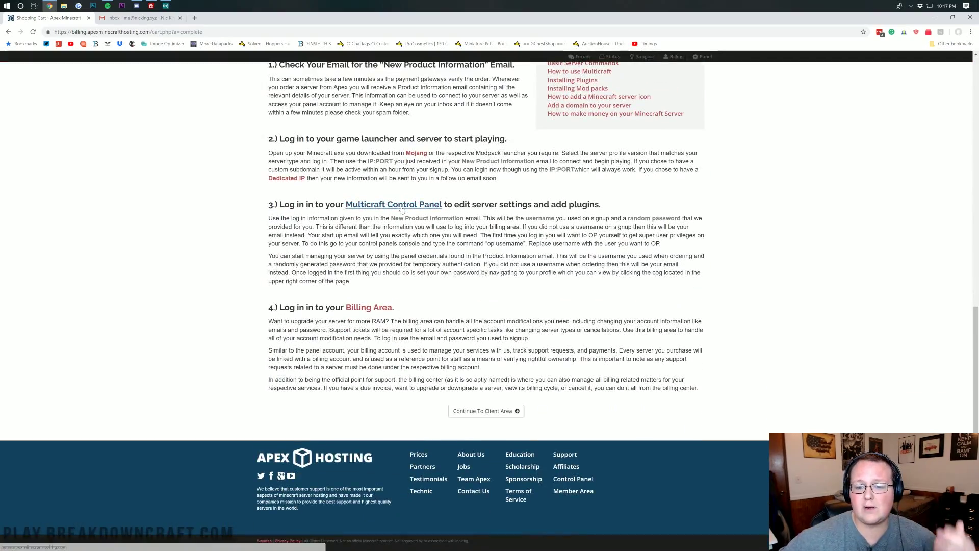
{"action": "scroll", "coordinate": [402, 209], "scroll_direction": "up", "scroll_amount": 5}
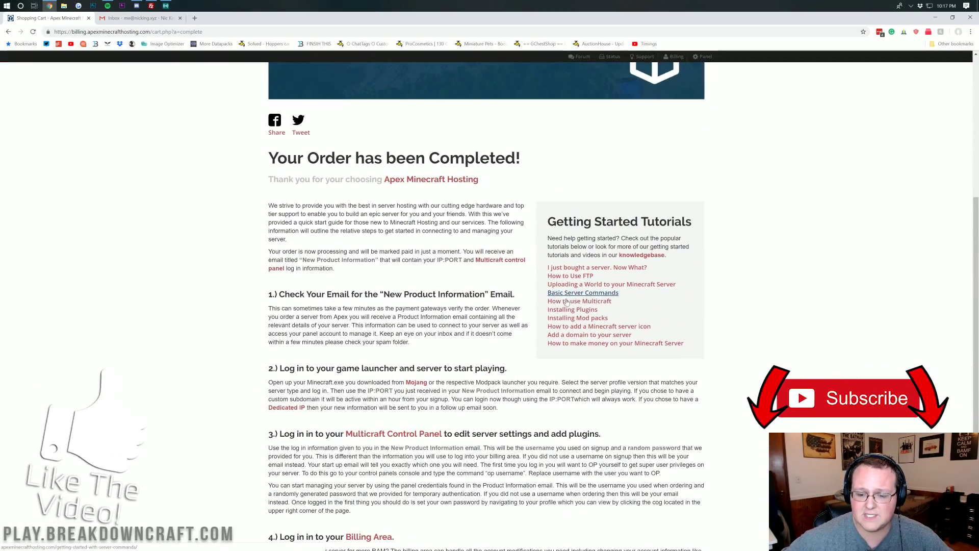
{"action": "left_click", "coordinate": [565, 300]}
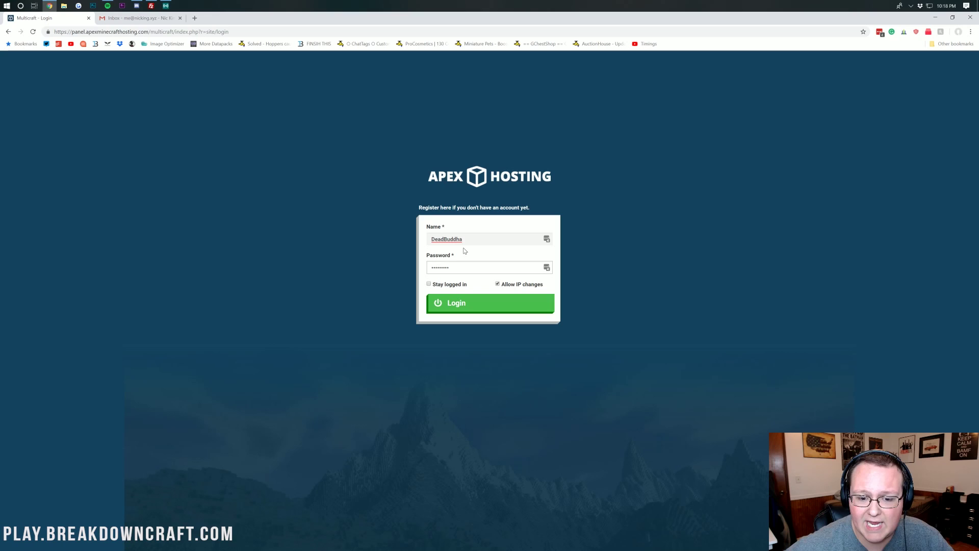
{"action": "key", "text": "alt+Left"}
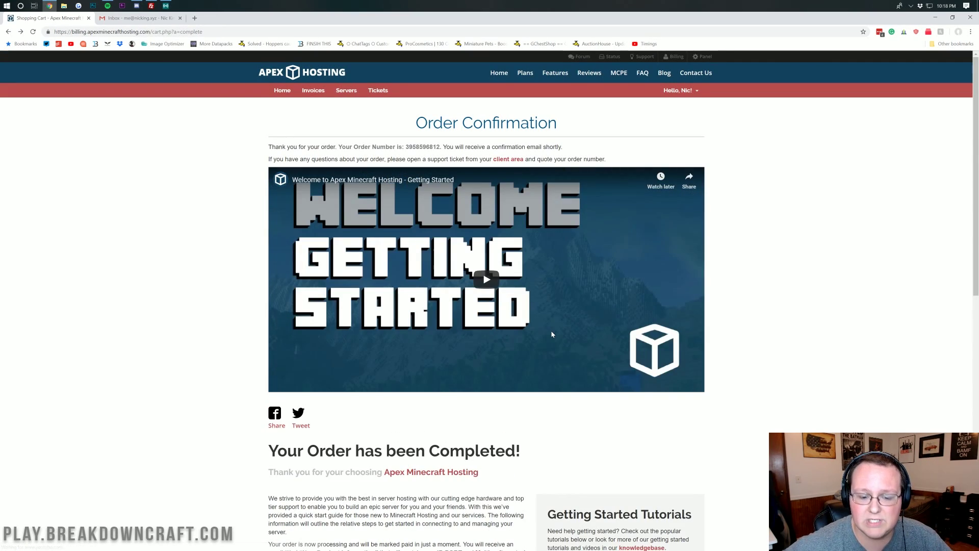
- Check the Gmail inbox for the new server email, then return to the confirmation page
{"action": "scroll", "coordinate": [546, 321], "scroll_direction": "down", "scroll_amount": 1}
{"action": "scroll", "coordinate": [540, 311], "scroll_direction": "up", "scroll_amount": 1}
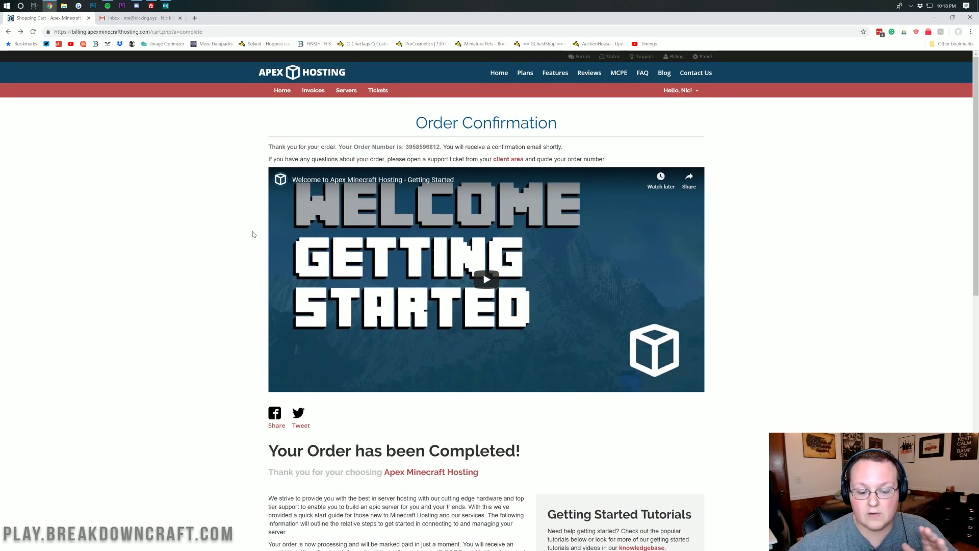
{"action": "scroll", "coordinate": [265, 227], "scroll_direction": "down", "scroll_amount": 3}
{"action": "scroll", "coordinate": [227, 268], "scroll_direction": "up", "scroll_amount": 3}
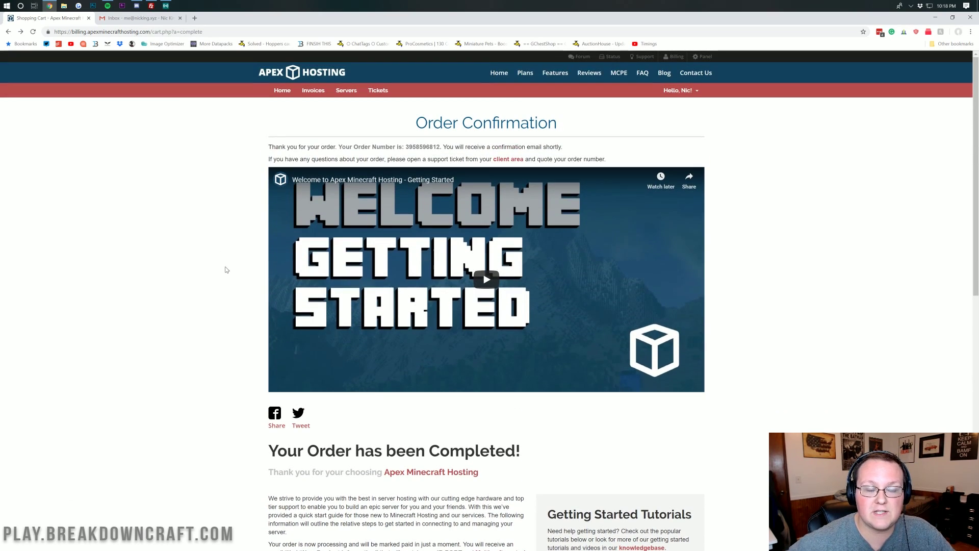
{"action": "left_click", "coordinate": [128, 21]}
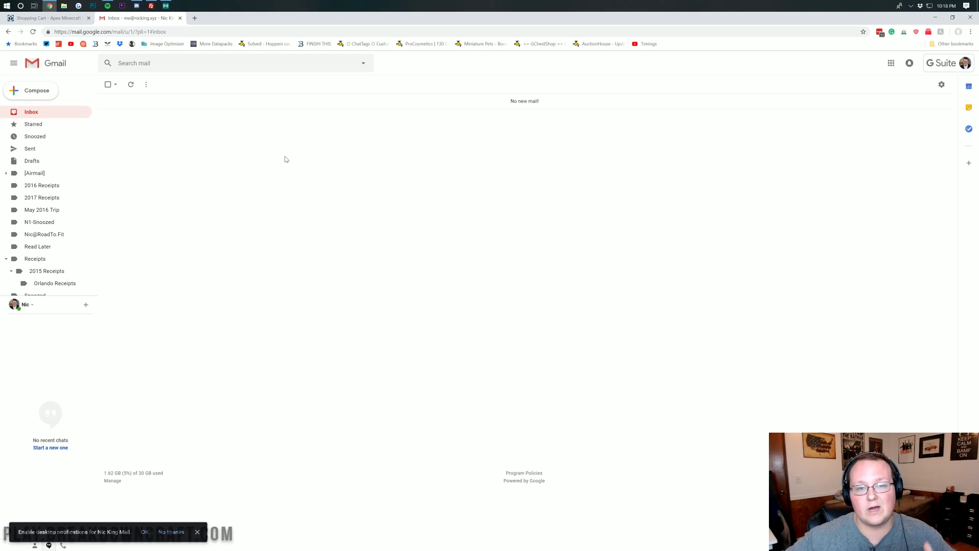
{"action": "left_click", "coordinate": [49, 20]}
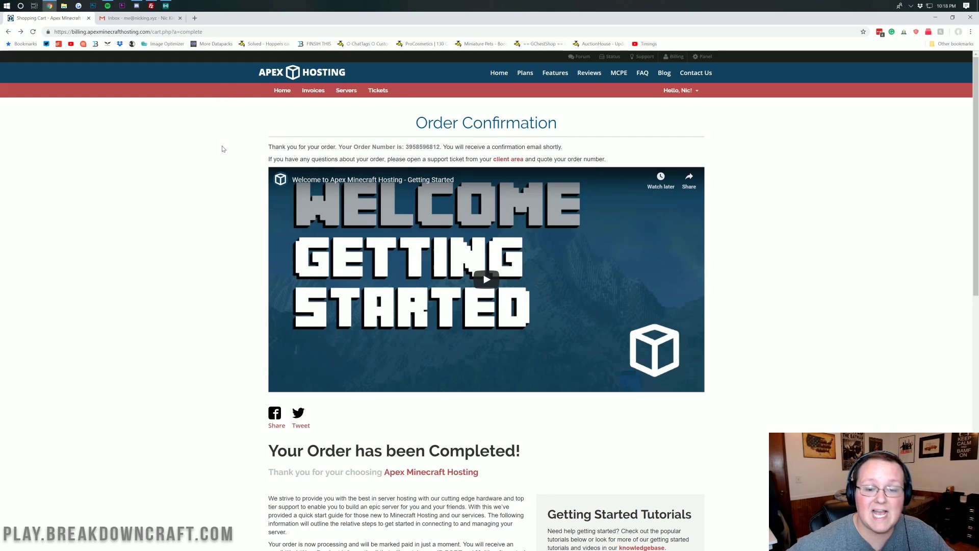
{"action": "scroll", "coordinate": [232, 164], "scroll_direction": "down", "scroll_amount": 6}
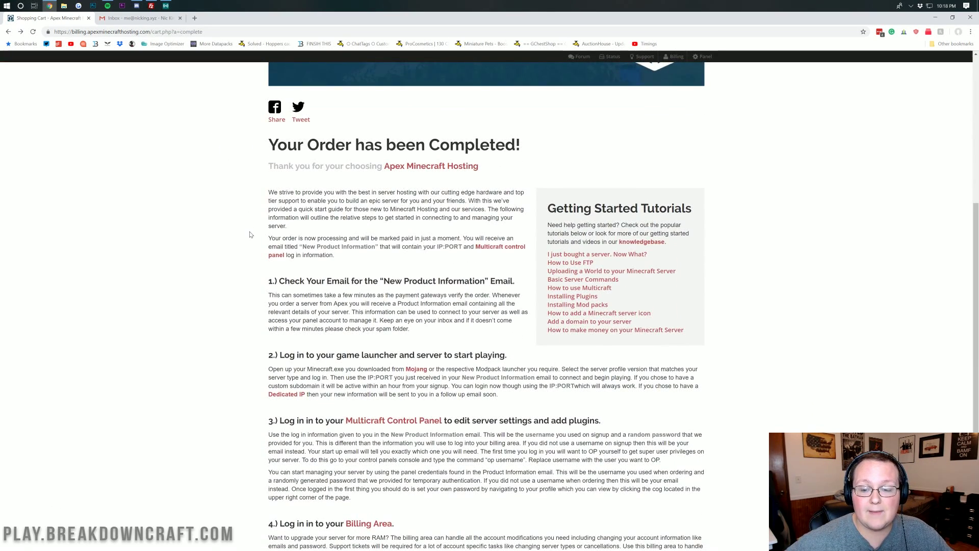
{"action": "scroll", "coordinate": [250, 235], "scroll_direction": "up", "scroll_amount": 6}
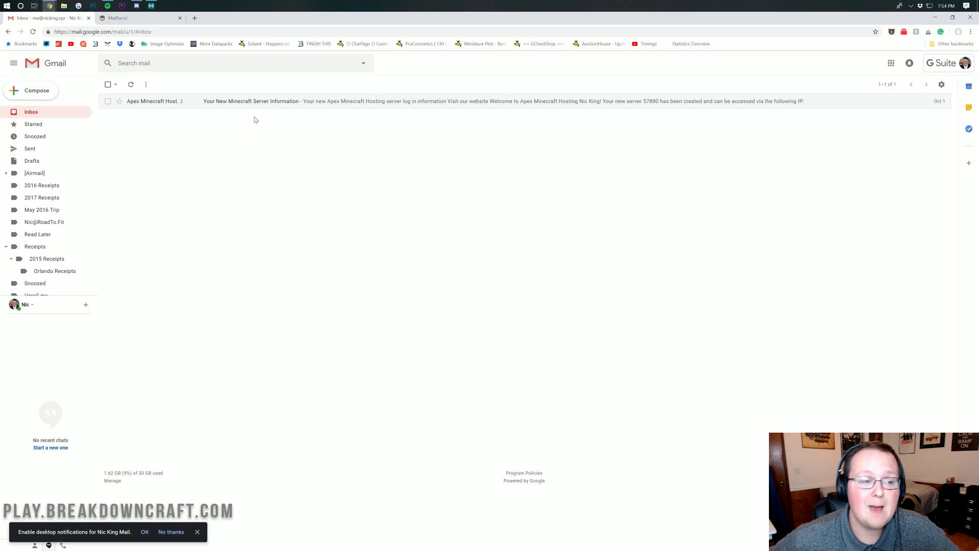
- Open the server information email and read the 192.99.18.67:25578 address and panel/FTP details
{"action": "left_click", "coordinate": [228, 100]}
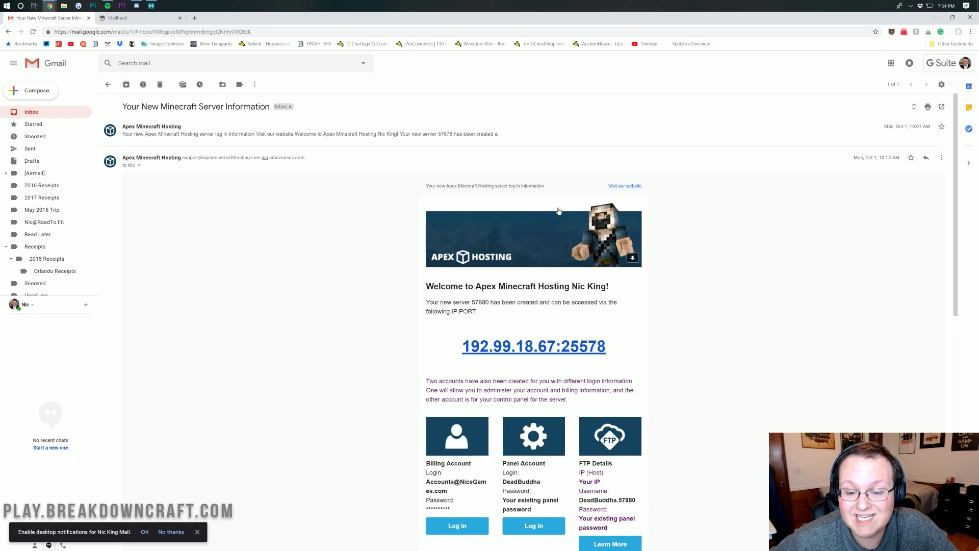
{"action": "scroll", "coordinate": [561, 212], "scroll_direction": "down", "scroll_amount": 2}
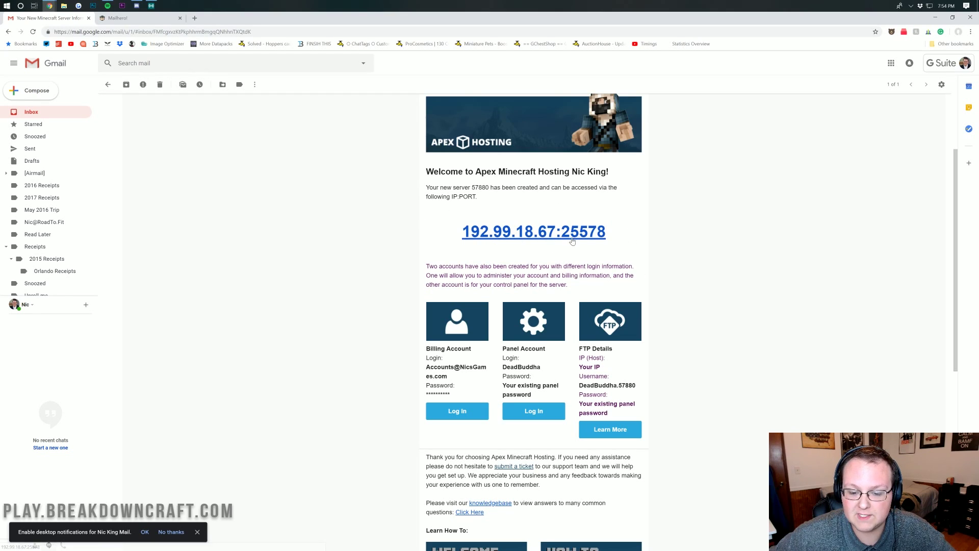
{"action": "scroll", "coordinate": [463, 231], "scroll_direction": "down", "scroll_amount": 2}
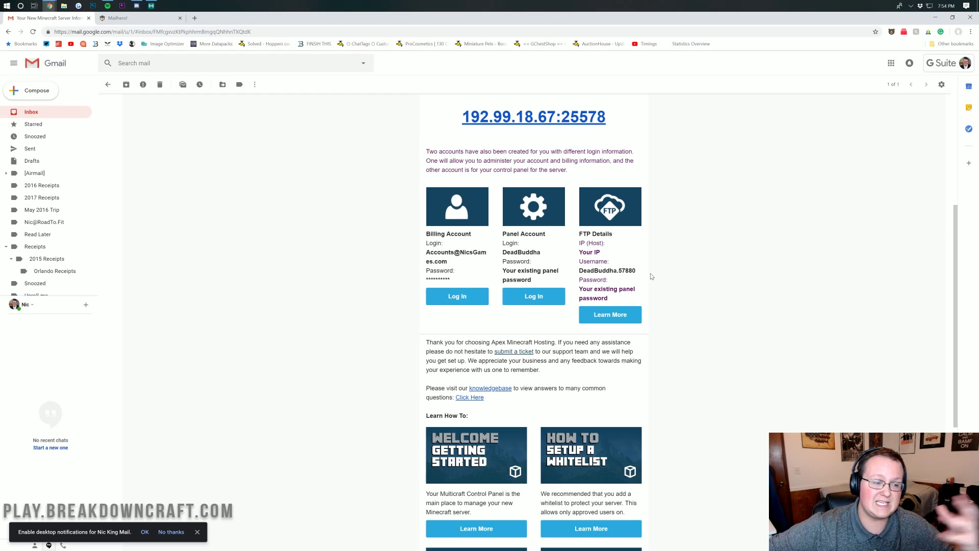
{"action": "scroll", "coordinate": [651, 276], "scroll_direction": "down", "scroll_amount": 2}
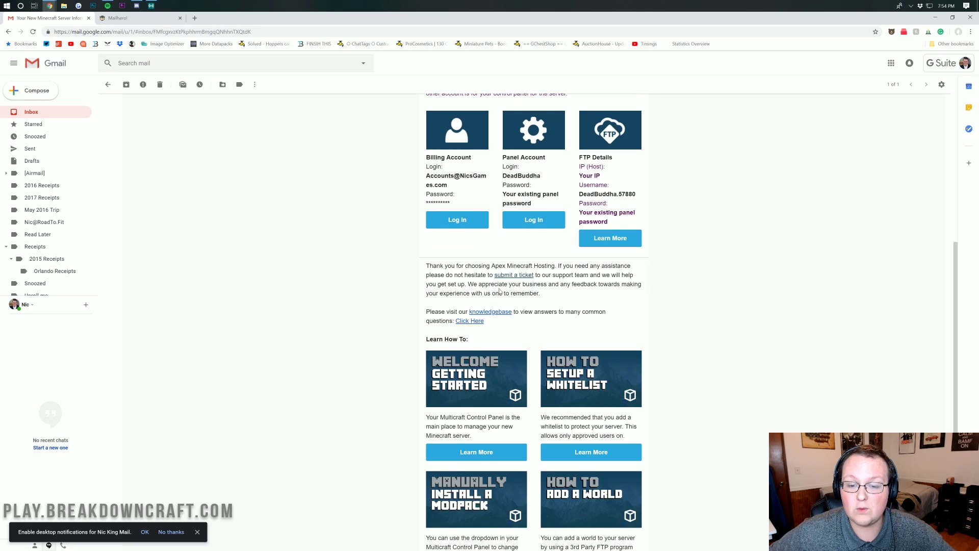
{"action": "scroll", "coordinate": [651, 276], "scroll_direction": "up", "scroll_amount": 2}
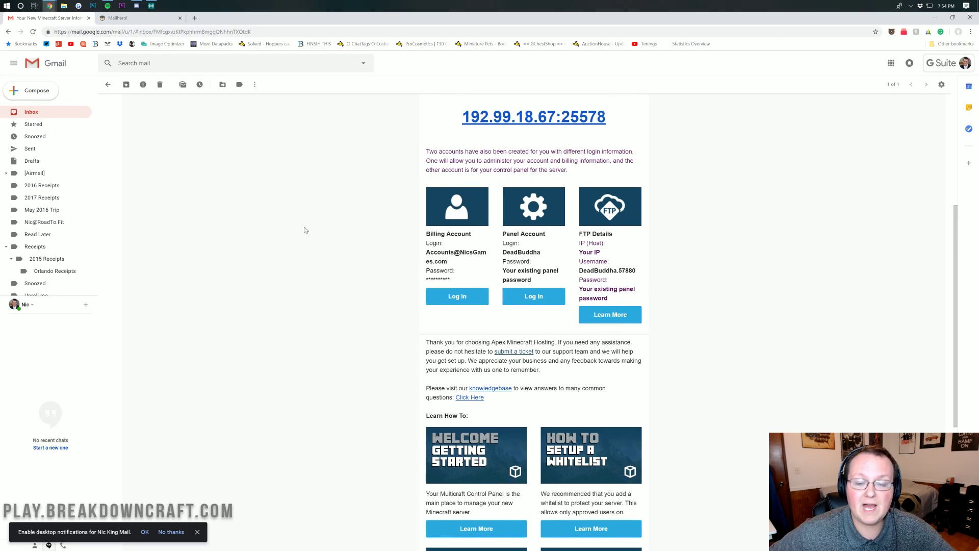
- Open the Multicraft control panel login page from the welcome email's link
{"action": "left_click", "coordinate": [106, 20]}
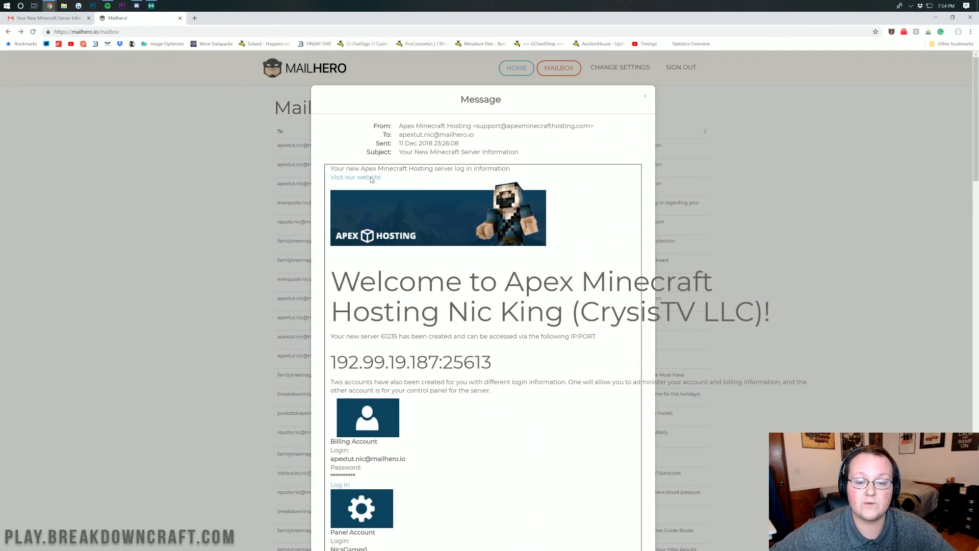
{"action": "scroll", "coordinate": [372, 180], "scroll_direction": "down", "scroll_amount": 3}
{"action": "left_click_drag", "start_coordinate": [498, 208], "coordinate": [331, 127]}
{"action": "left_click", "coordinate": [420, 241]}
{"action": "scroll", "coordinate": [388, 297], "scroll_direction": "down", "scroll_amount": 2}
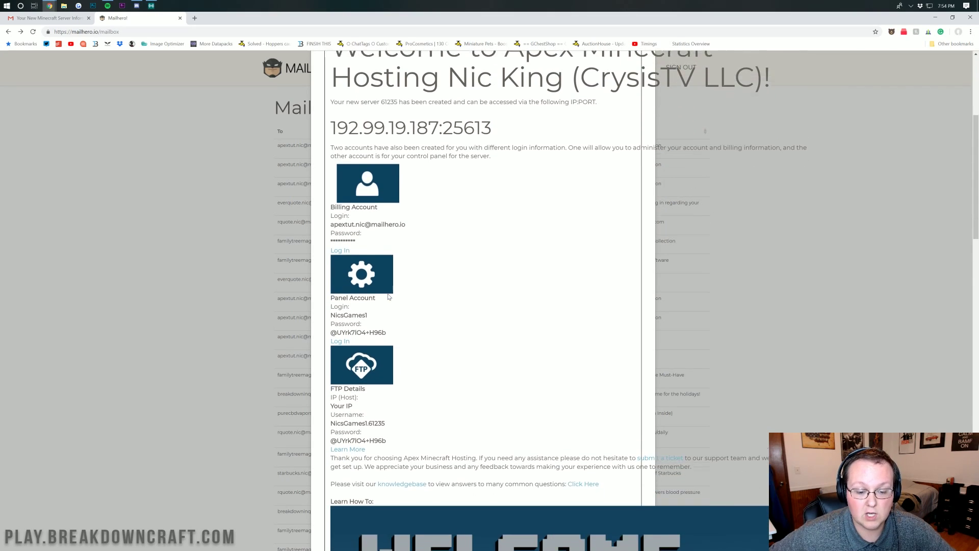
{"action": "scroll", "coordinate": [388, 291], "scroll_direction": "down", "scroll_amount": 2}
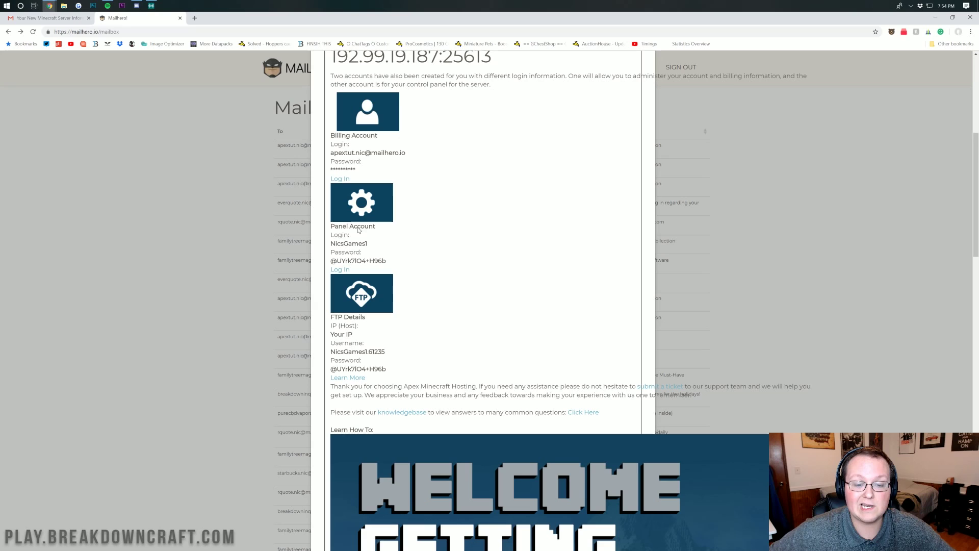
{"action": "left_click", "coordinate": [346, 271], "text": "ctrl"}
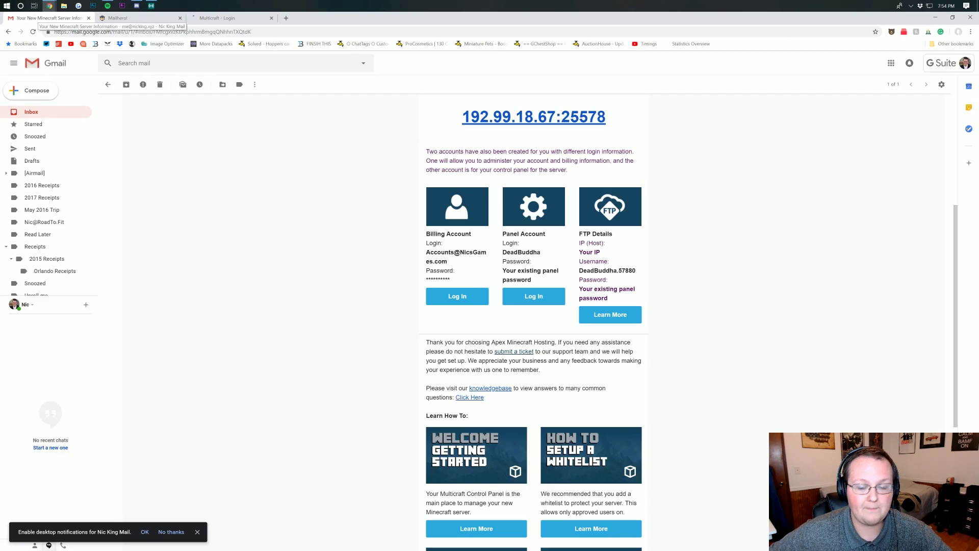
{"action": "left_click", "coordinate": [49, 18]}
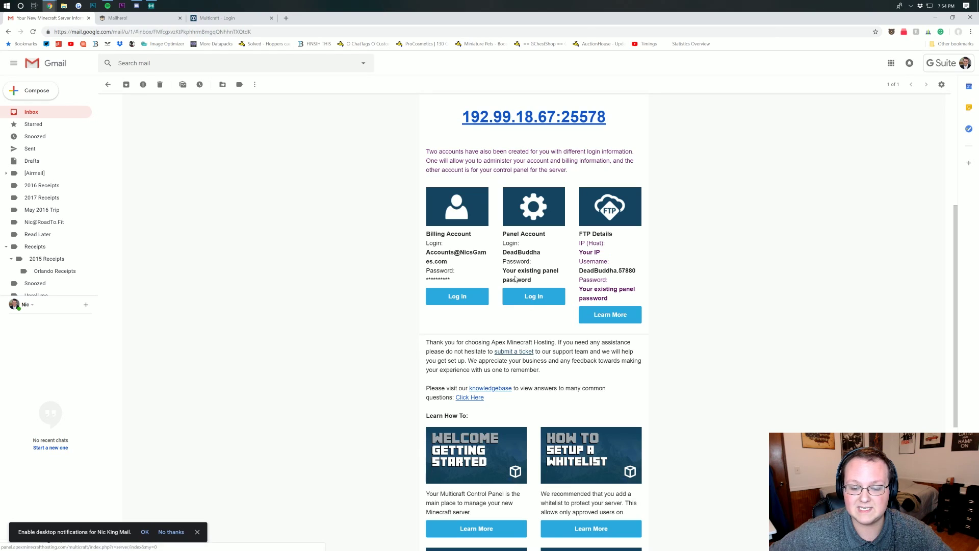
{"action": "left_click", "coordinate": [241, 18]}
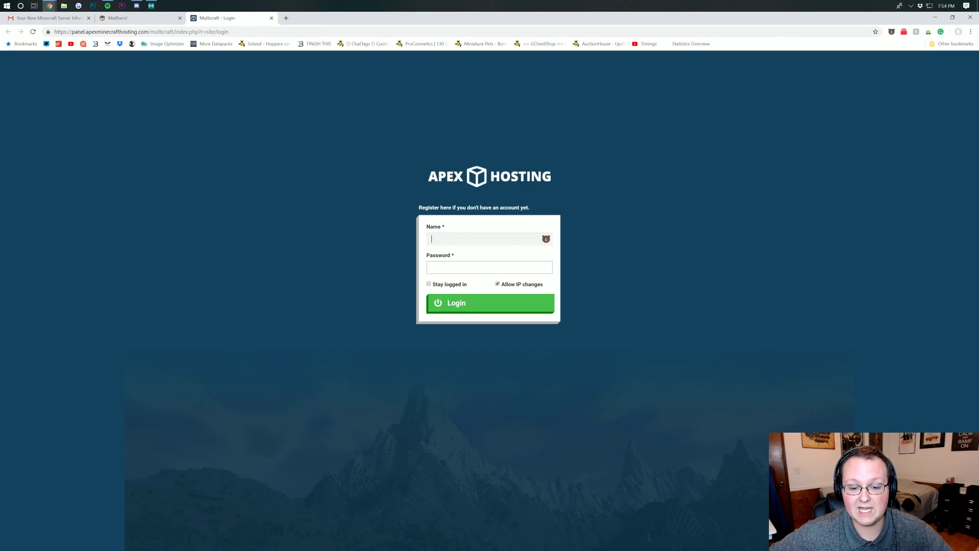
{"action": "left_click", "coordinate": [146, 18]}
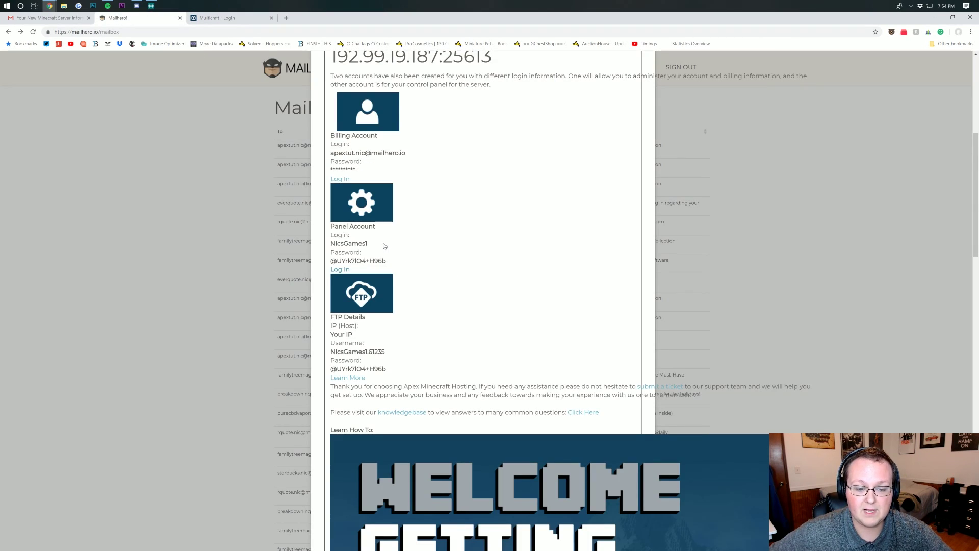
- Paste the panel login name and password from the email into Multicraft, log in, and decline saving
{"action": "left_click_drag", "start_coordinate": [384, 246], "coordinate": [330, 244]}
{"action": "key", "text": "ctrl+c"}
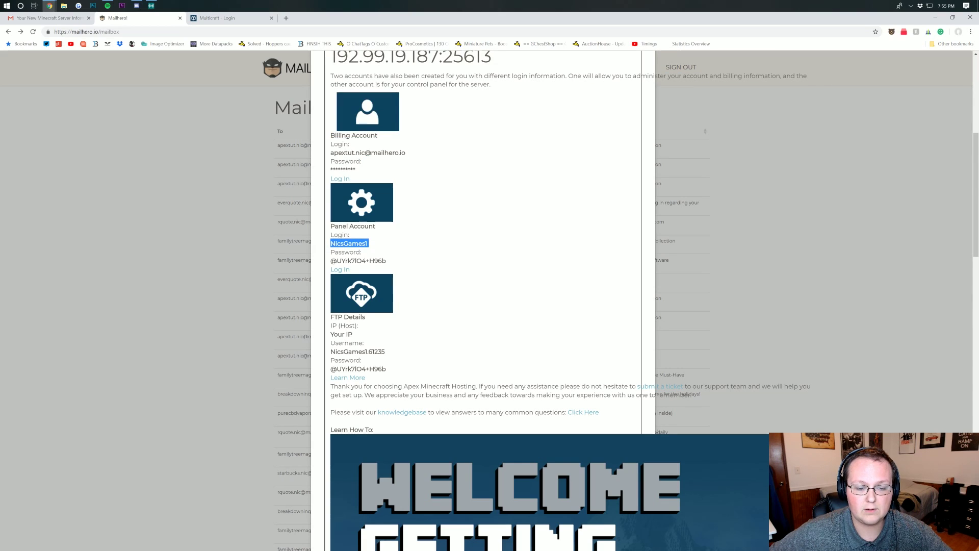
{"action": "left_click", "coordinate": [233, 19]}
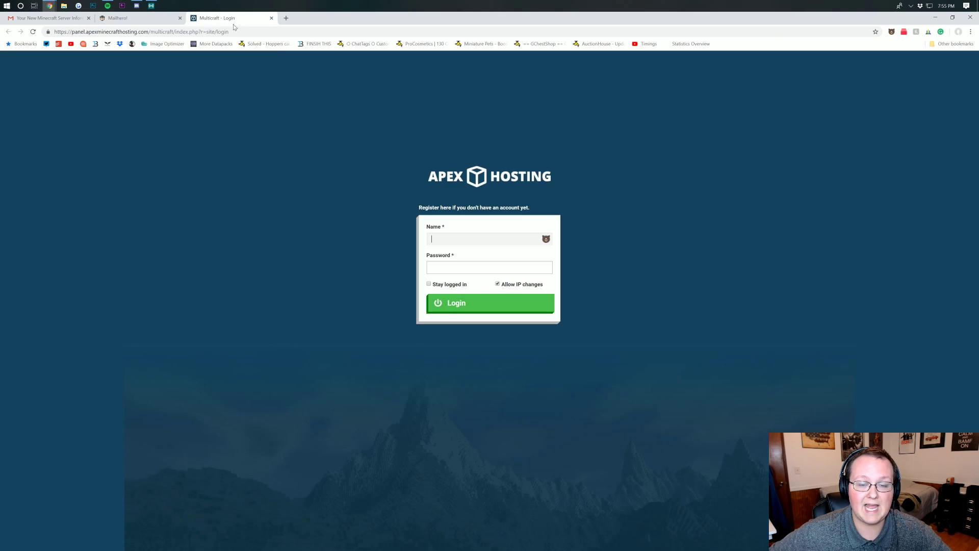
{"action": "key", "text": "ctrl+v"}
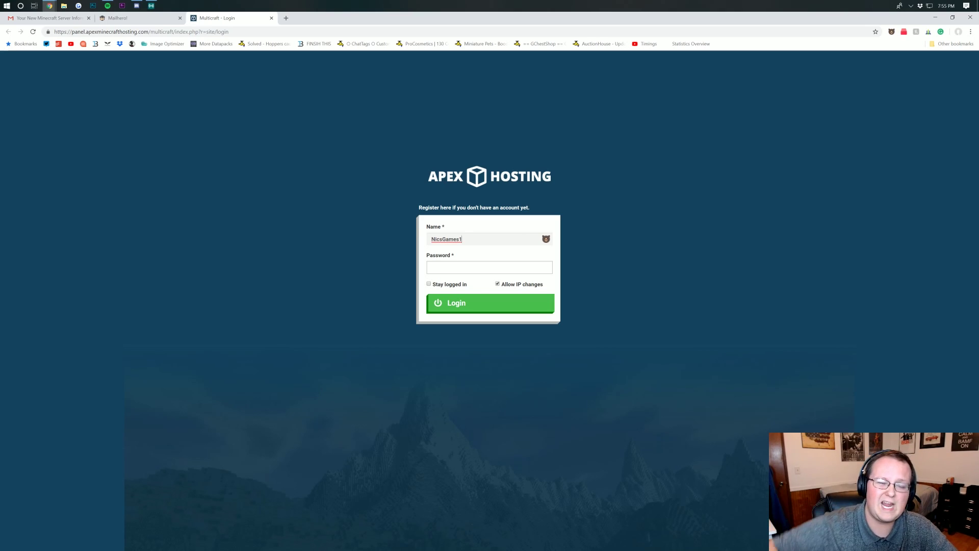
{"action": "left_click", "coordinate": [138, 18]}
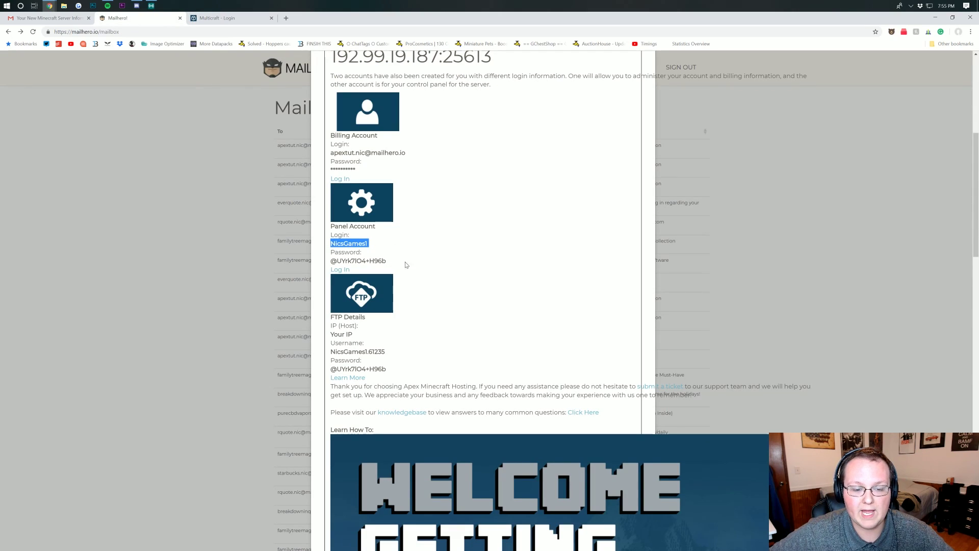
{"action": "left_click_drag", "start_coordinate": [392, 261], "coordinate": [332, 261]}
{"action": "left_click", "coordinate": [332, 260]}
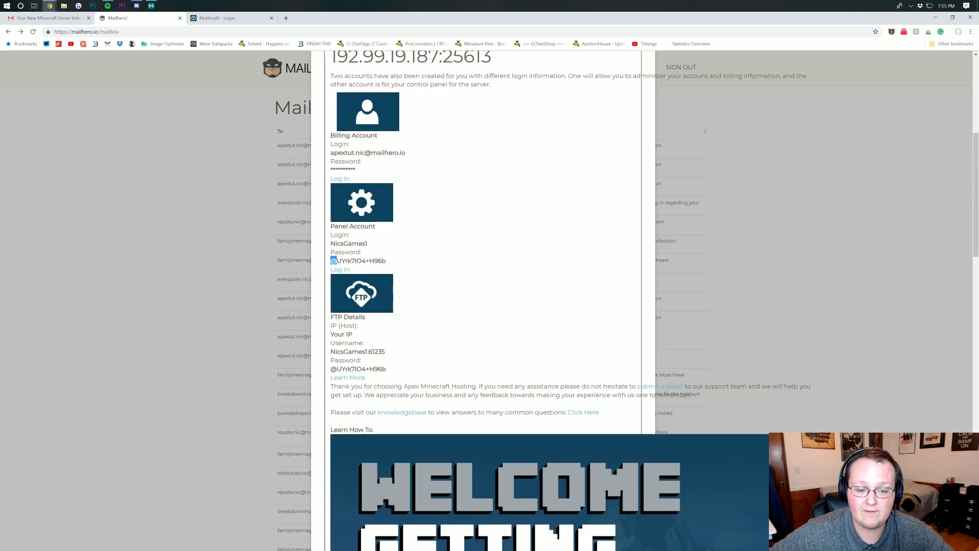
{"action": "left_click_drag", "start_coordinate": [331, 261], "coordinate": [389, 262]}
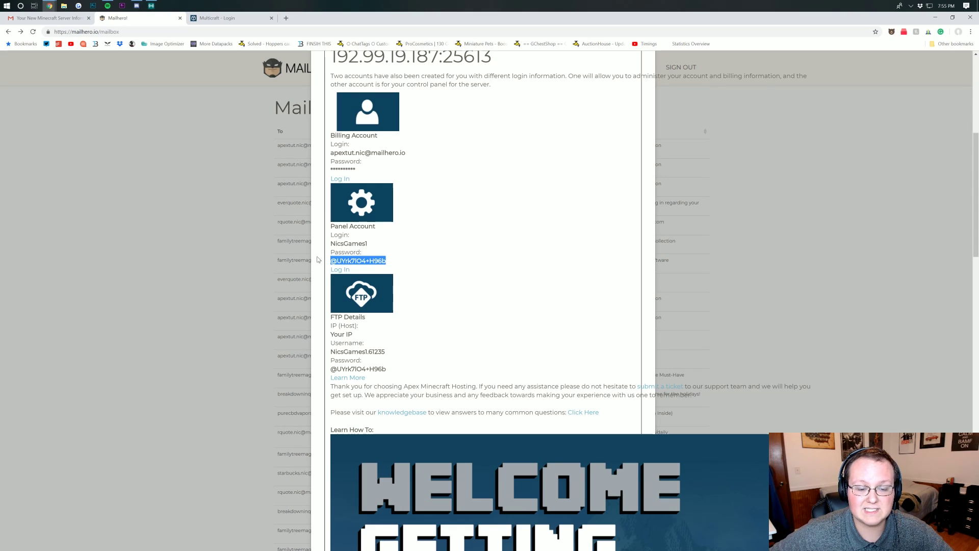
{"action": "left_click", "coordinate": [204, 20]}
{"action": "left_click", "coordinate": [494, 261]}
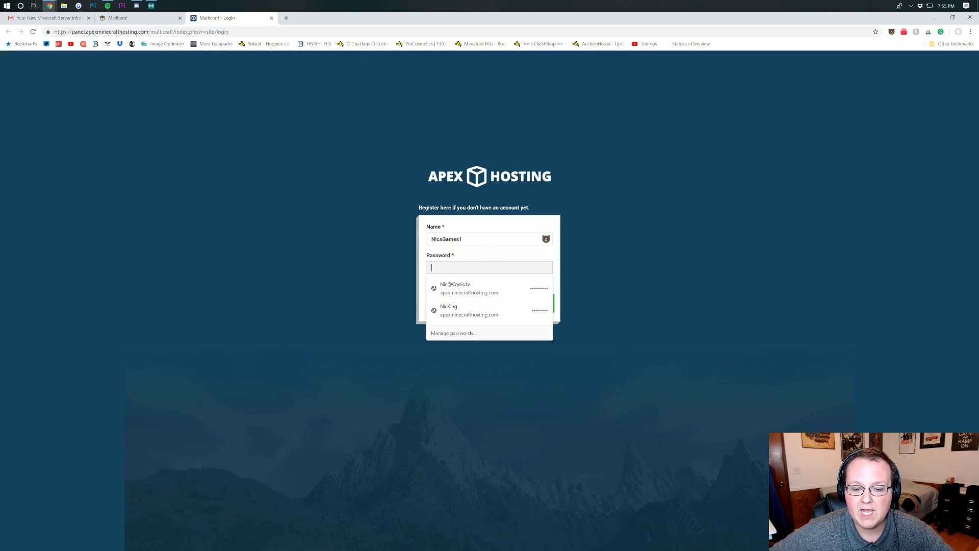
{"action": "key", "text": "ctrl+v"}
{"action": "left_click", "coordinate": [475, 308]}
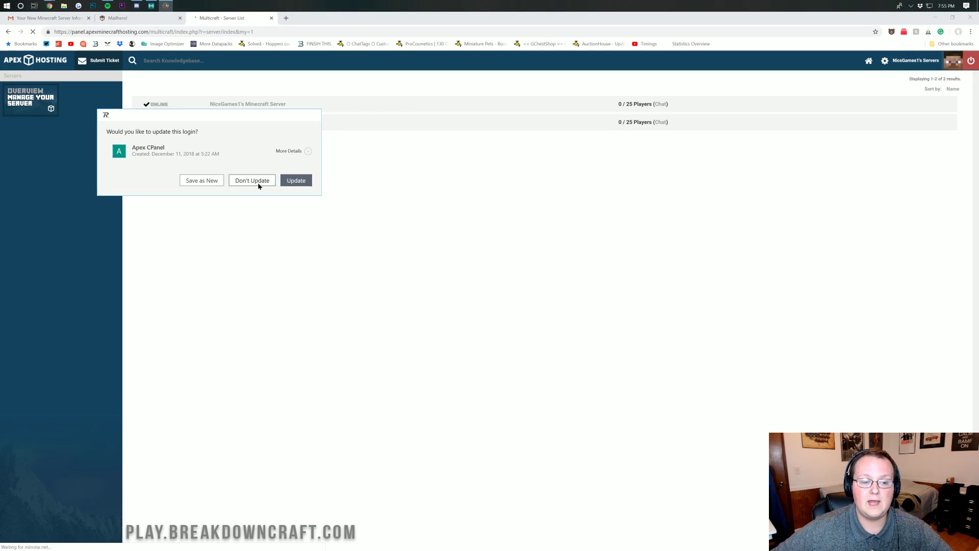
{"action": "left_click", "coordinate": [253, 181]}
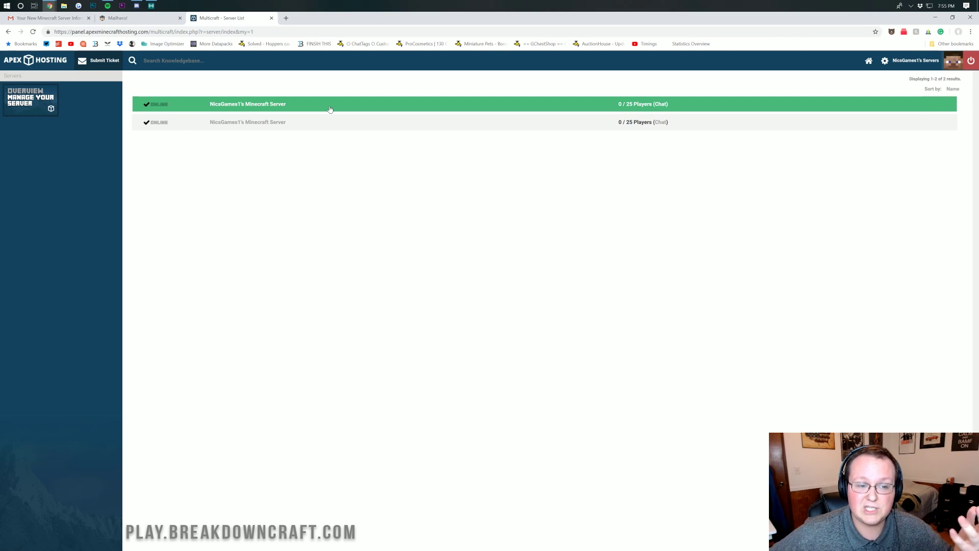
- Open the first server's View Server page, showing Paper 1.13.2 at 192.99.19.187:25613
{"action": "left_click", "coordinate": [247, 104]}
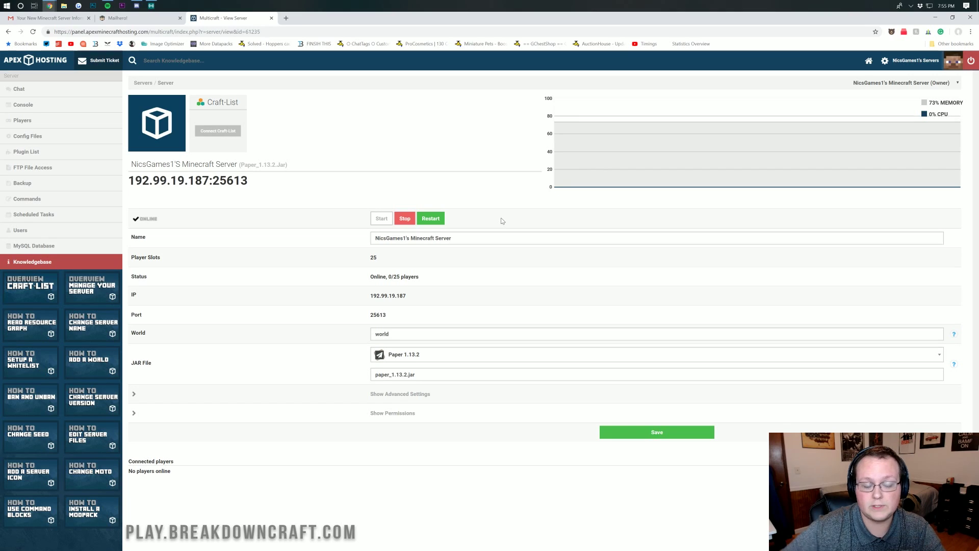
- Change the server name to 'Test Server' and leave the JAR File set to Paper 1.13.2
{"action": "left_click_drag", "start_coordinate": [452, 238], "coordinate": [373, 238]}
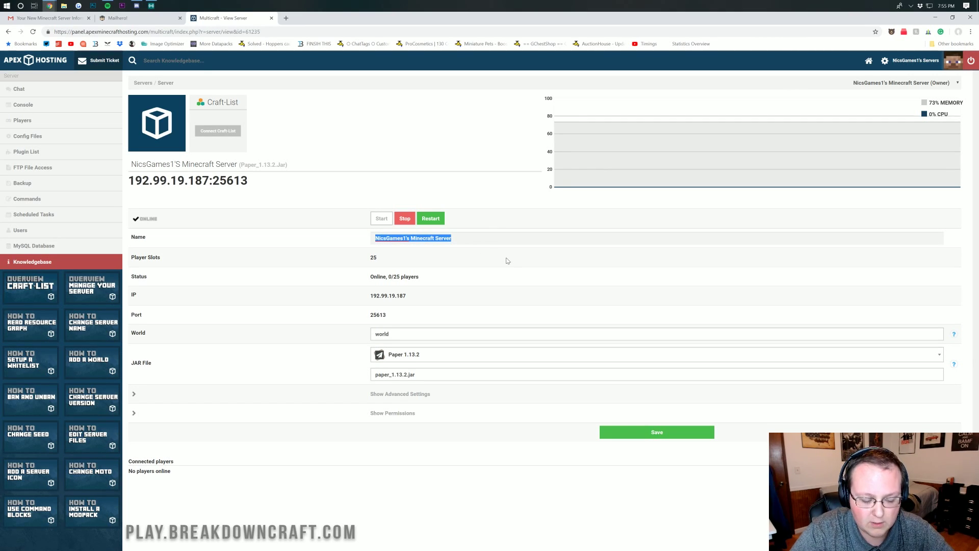
{"action": "type", "text": "Test"}
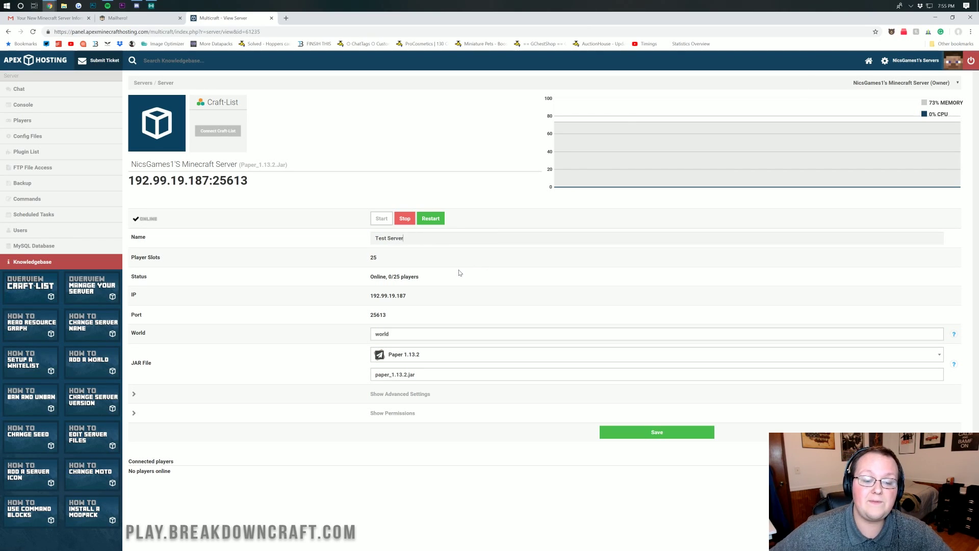
{"action": "left_click", "coordinate": [424, 357]}
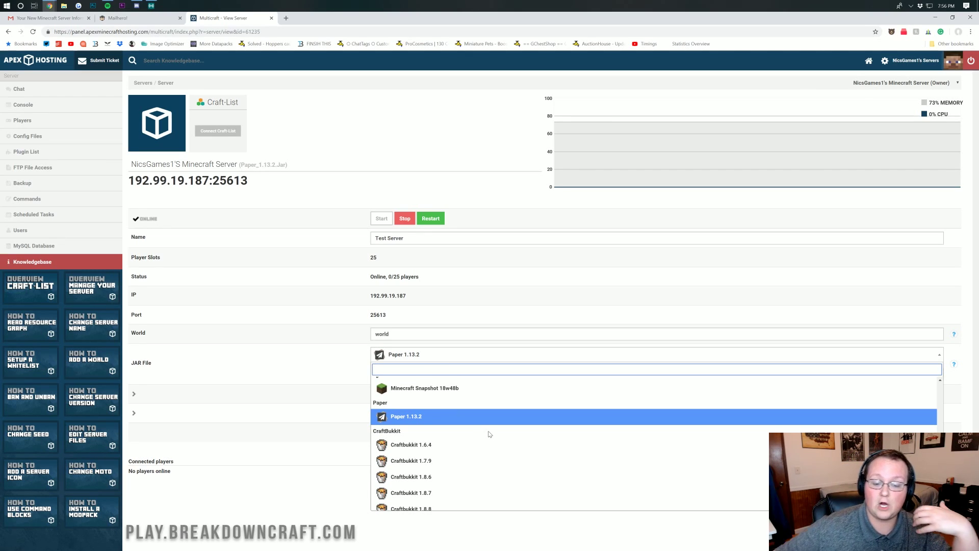
{"action": "scroll", "coordinate": [487, 429], "scroll_direction": "up", "scroll_amount": 3}
{"action": "scroll", "coordinate": [486, 427], "scroll_direction": "down", "scroll_amount": 6}
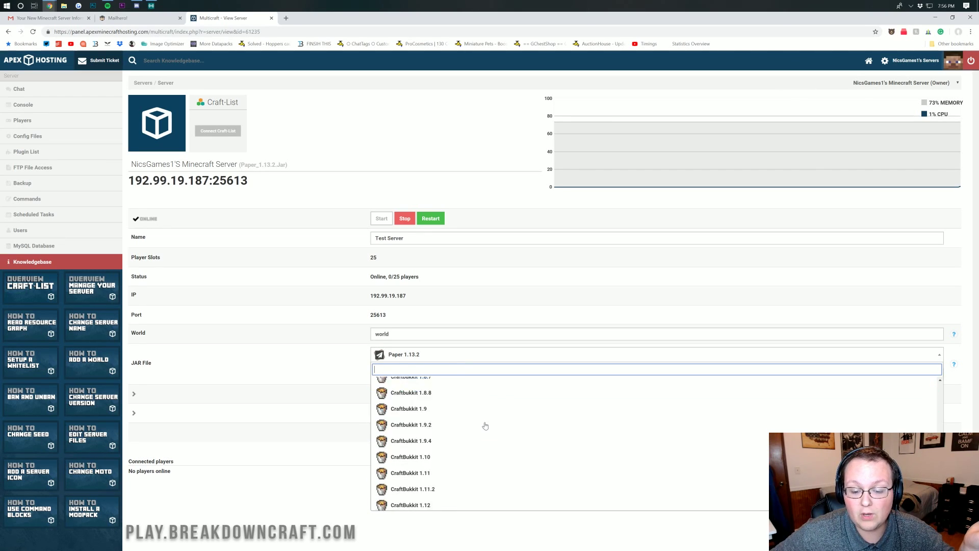
{"action": "scroll", "coordinate": [485, 426], "scroll_direction": "down", "scroll_amount": 10}
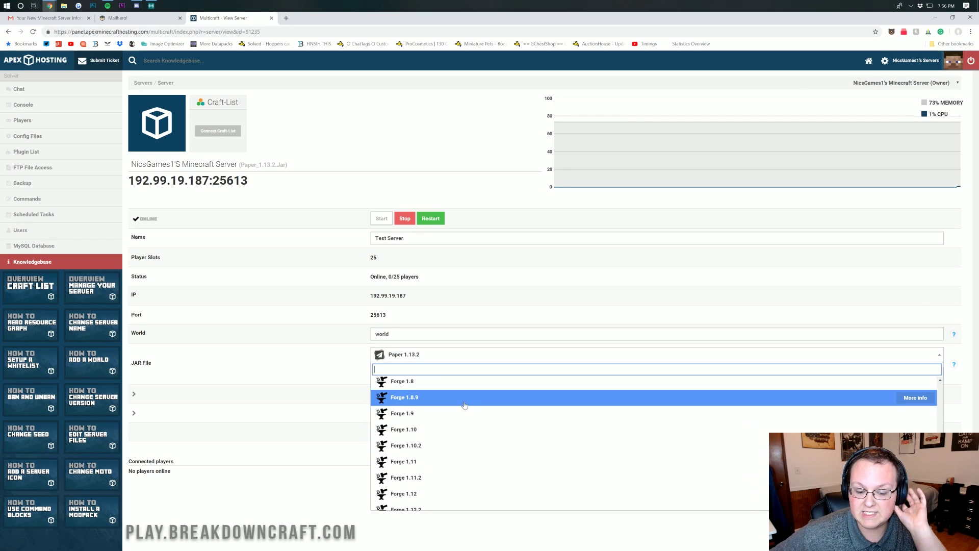
{"action": "scroll", "coordinate": [452, 406], "scroll_direction": "down", "scroll_amount": 3}
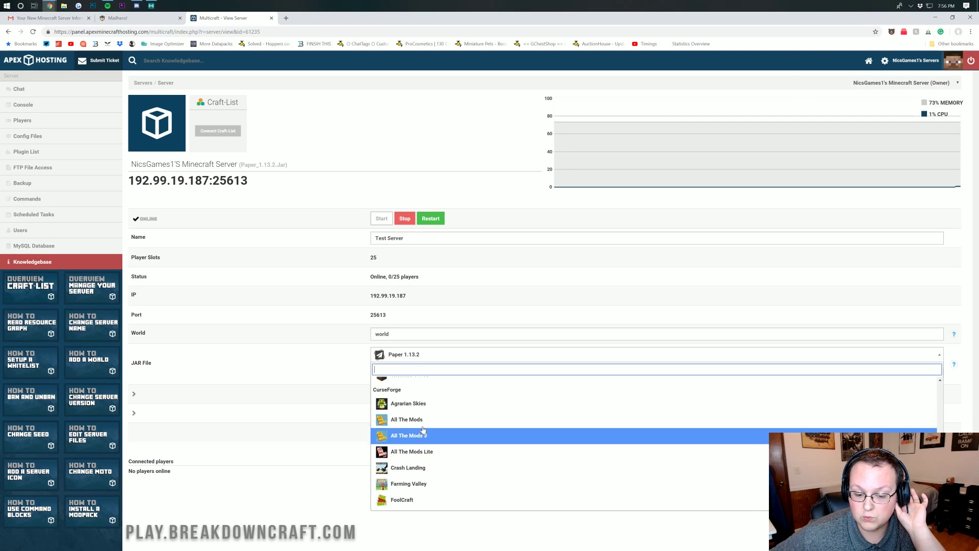
{"action": "scroll", "coordinate": [423, 433], "scroll_direction": "up", "scroll_amount": 1}
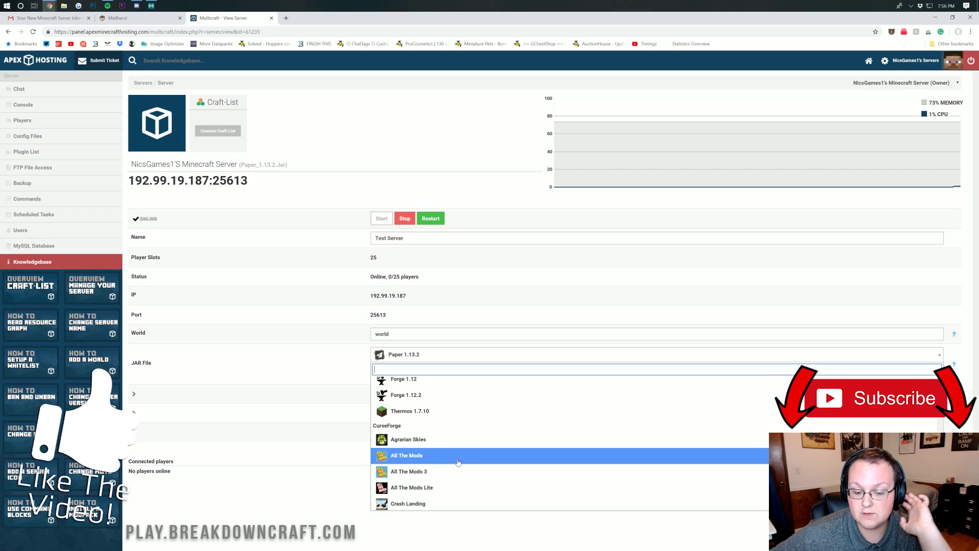
{"action": "scroll", "coordinate": [457, 448], "scroll_direction": "down", "scroll_amount": 2}
{"action": "scroll", "coordinate": [457, 448], "scroll_direction": "down", "scroll_amount": 8}
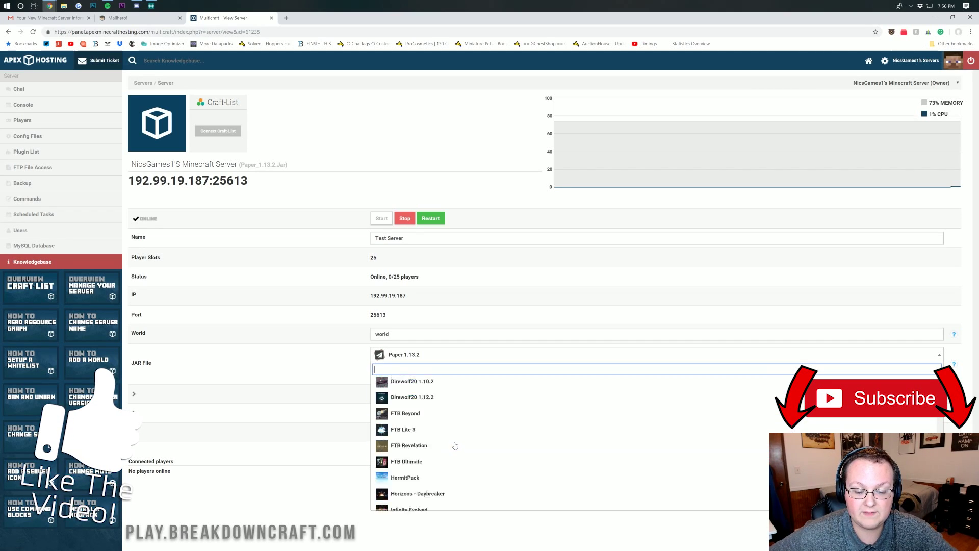
{"action": "scroll", "coordinate": [446, 439], "scroll_direction": "down", "scroll_amount": 3}
{"action": "scroll", "coordinate": [445, 434], "scroll_direction": "up", "scroll_amount": 6}
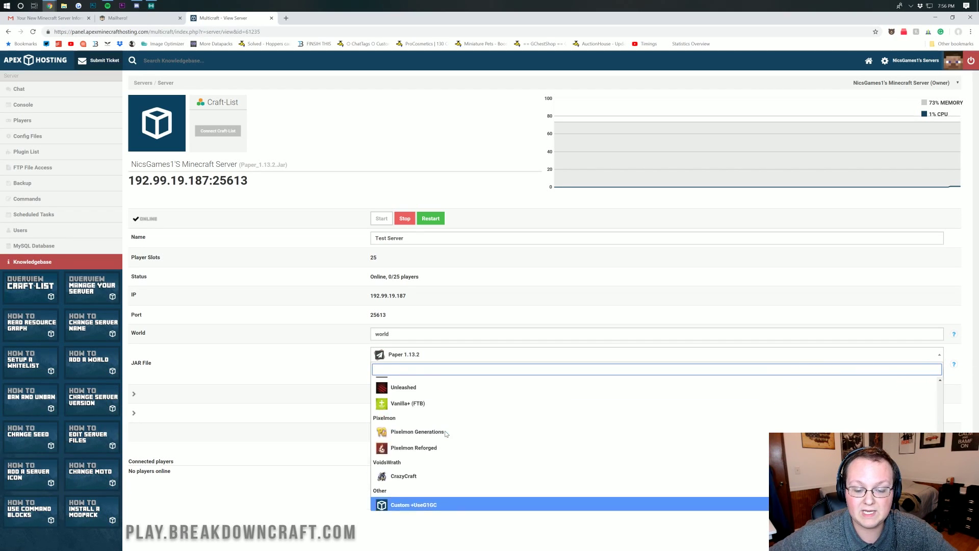
{"action": "scroll", "coordinate": [446, 434], "scroll_direction": "up", "scroll_amount": 3}
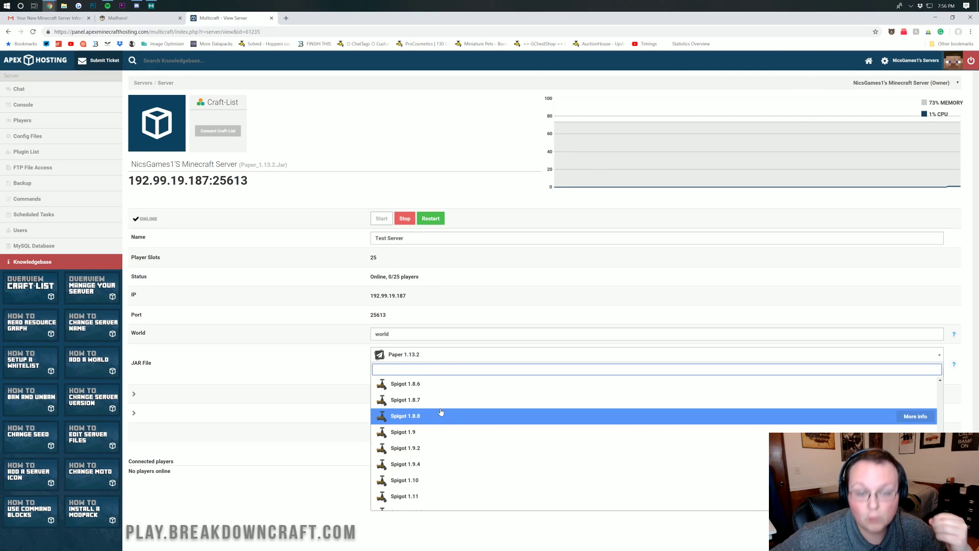
{"action": "scroll", "coordinate": [439, 434], "scroll_direction": "up", "scroll_amount": 3}
{"action": "scroll", "coordinate": [437, 434], "scroll_direction": "down", "scroll_amount": 10}
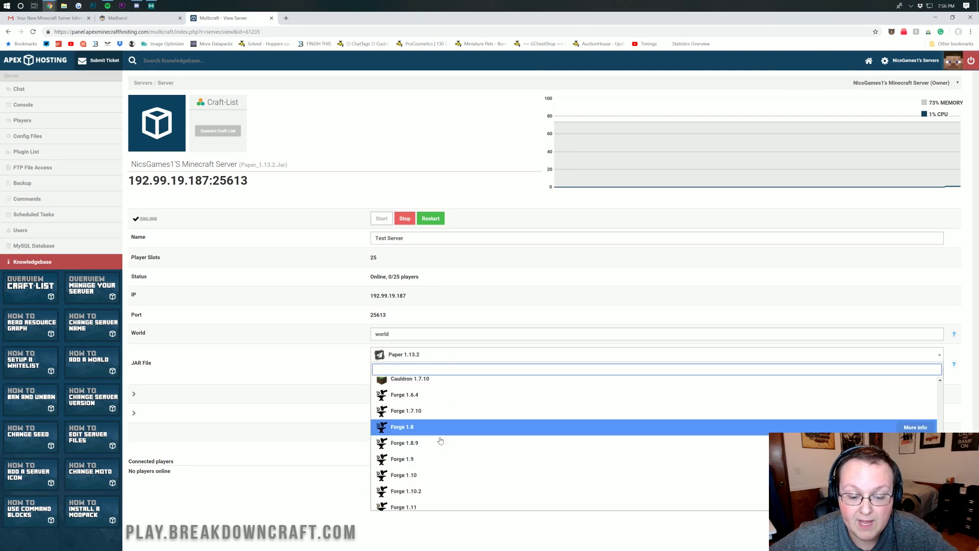
{"action": "scroll", "coordinate": [401, 457], "scroll_direction": "up", "scroll_amount": 5}
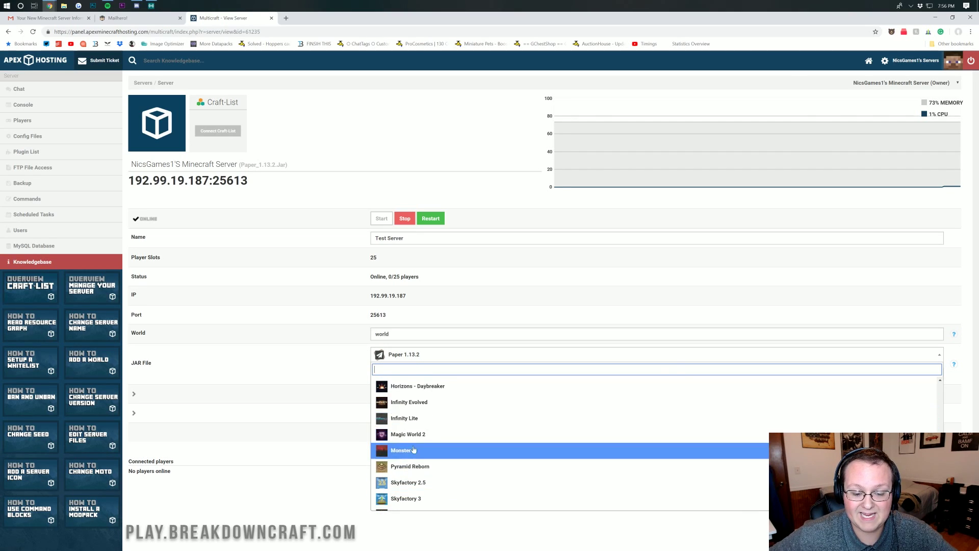
{"action": "scroll", "coordinate": [412, 431], "scroll_direction": "up", "scroll_amount": 4}
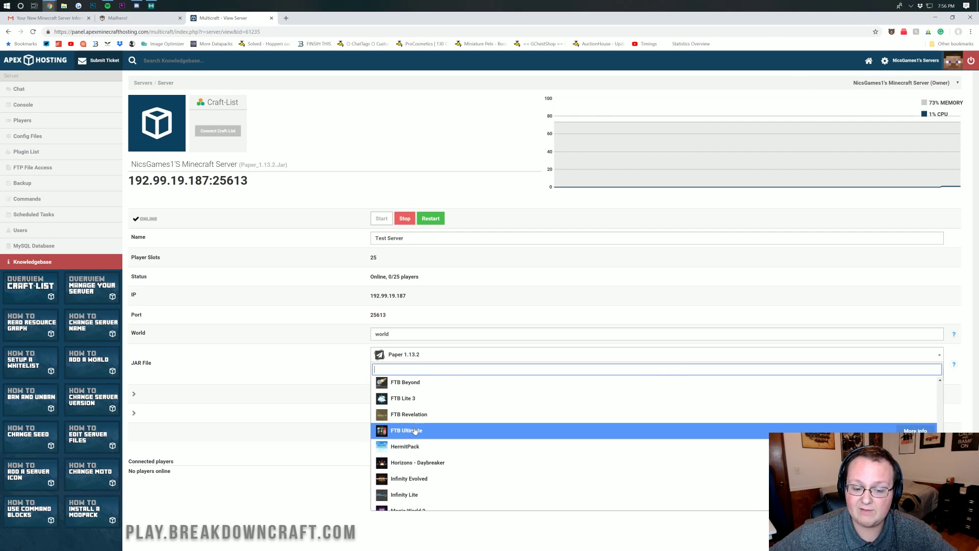
{"action": "scroll", "coordinate": [414, 430], "scroll_direction": "up", "scroll_amount": 5}
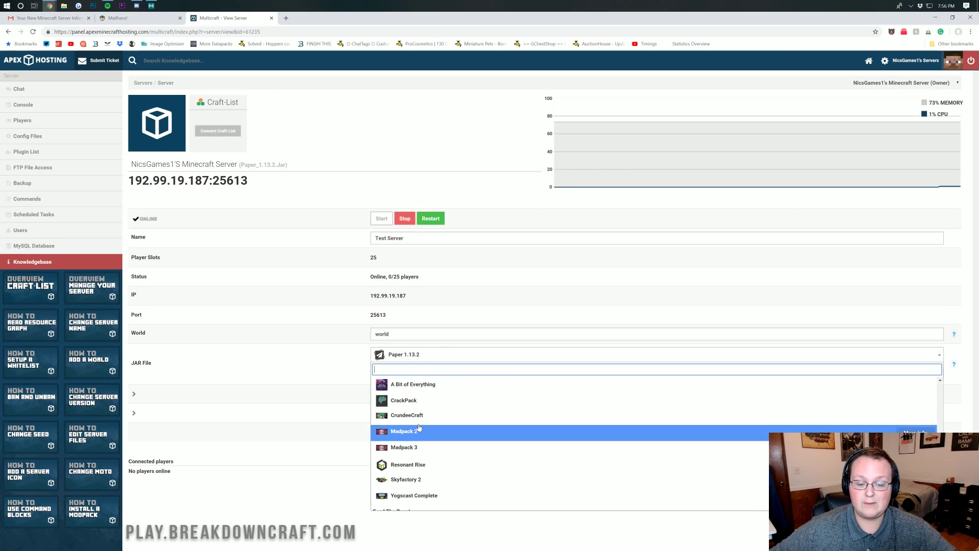
{"action": "scroll", "coordinate": [417, 414], "scroll_direction": "up", "scroll_amount": 3}
{"action": "left_click", "coordinate": [330, 347]}
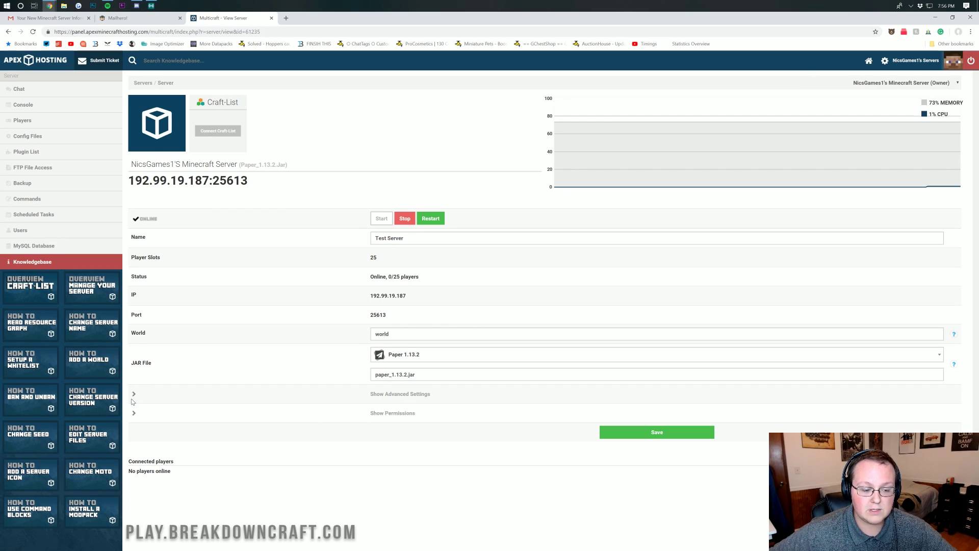
{"action": "left_click", "coordinate": [381, 399]}
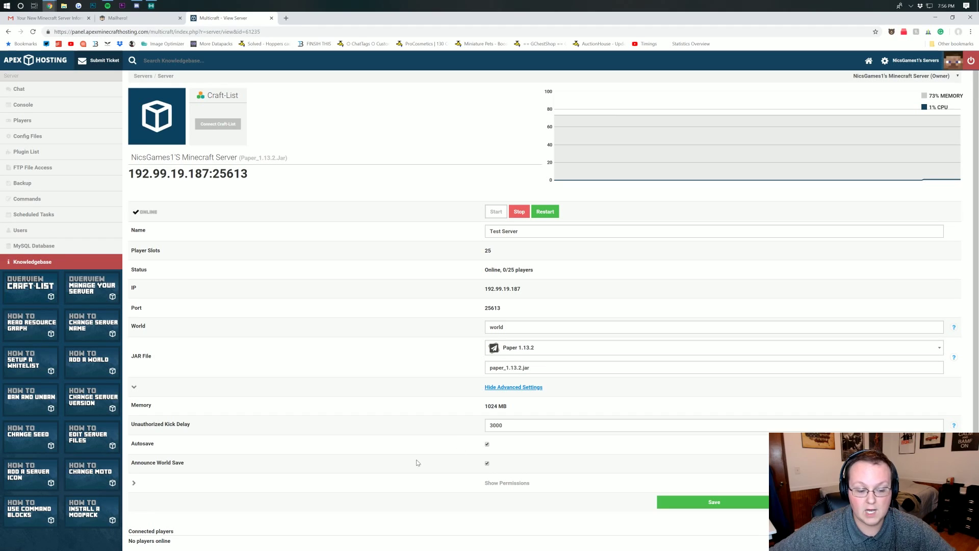
{"action": "left_click", "coordinate": [487, 464]}
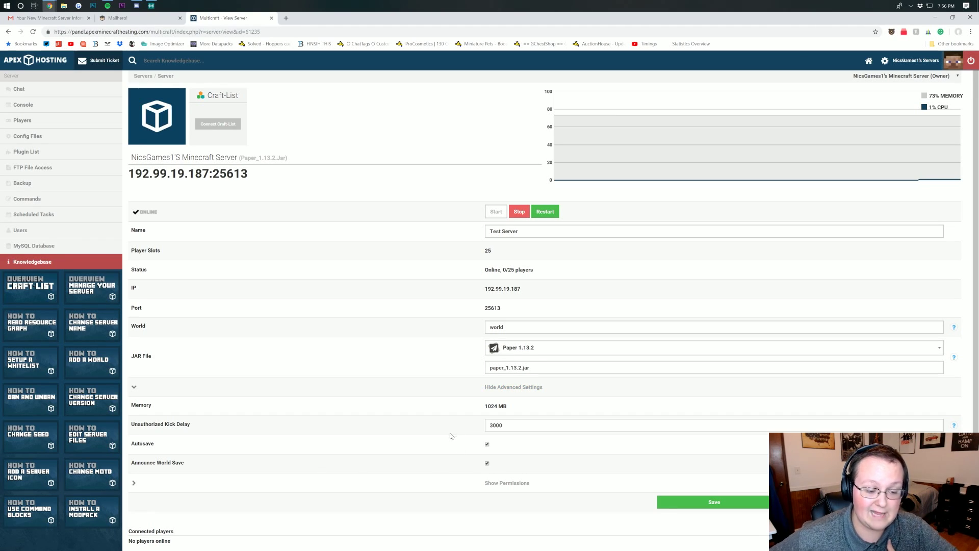
{"action": "left_click", "coordinate": [517, 412]}
{"action": "key", "text": "Tab"}
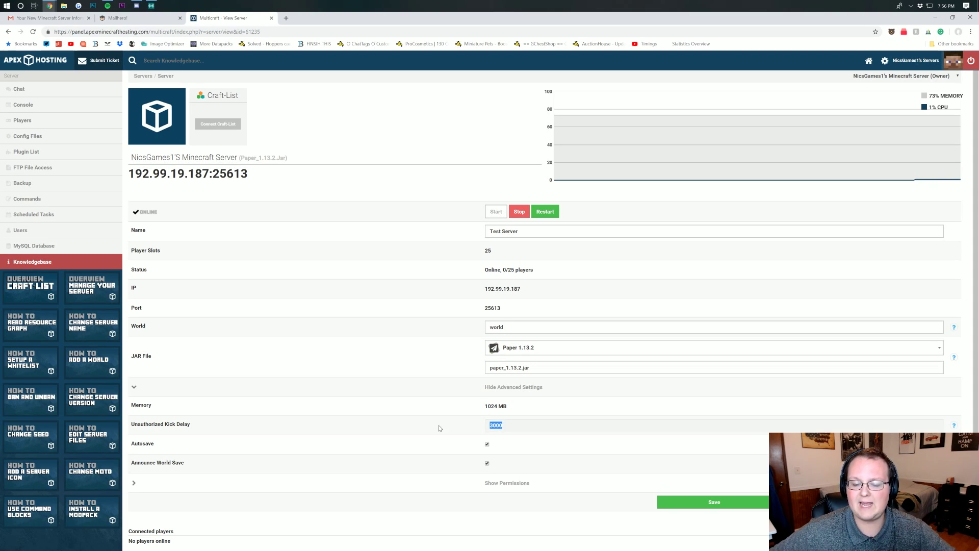
{"action": "left_click", "coordinate": [440, 427]}
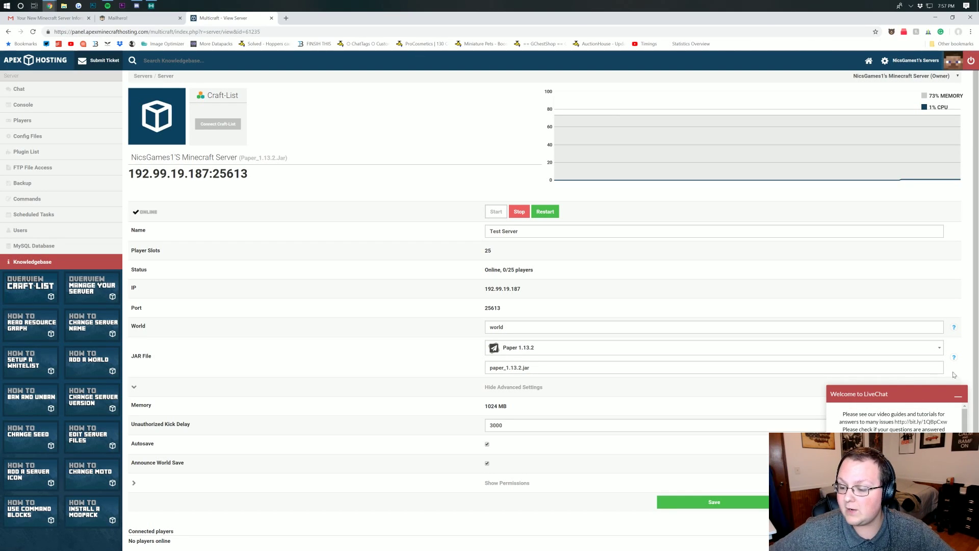
{"action": "left_click", "coordinate": [915, 393]}
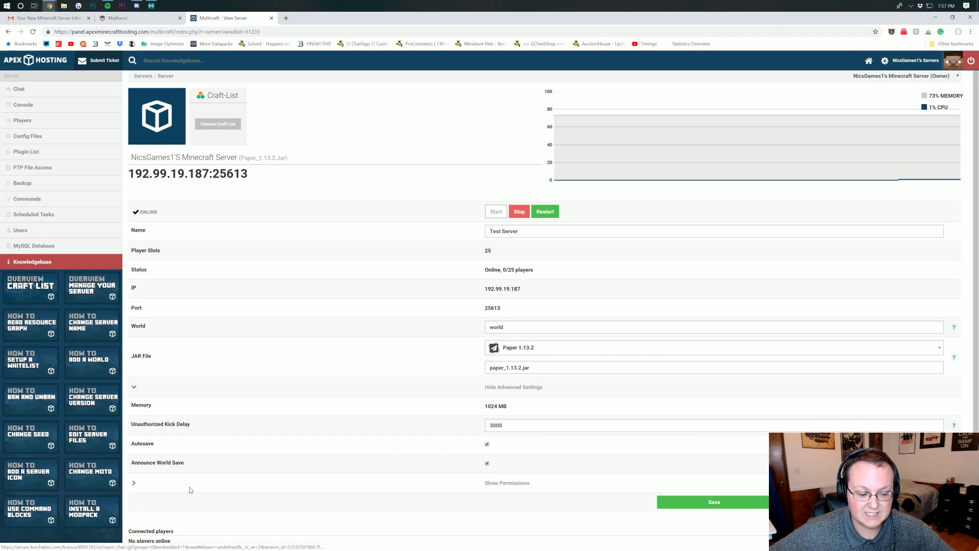
- Reveal the permission role settings and save the Test Server settings
{"action": "left_click", "coordinate": [492, 484]}
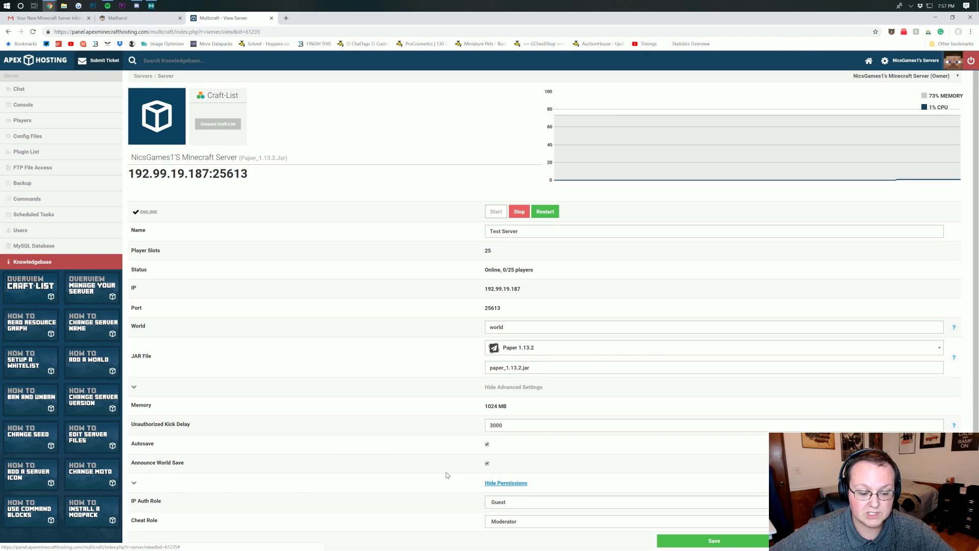
{"action": "scroll", "coordinate": [418, 454], "scroll_direction": "down", "scroll_amount": 1}
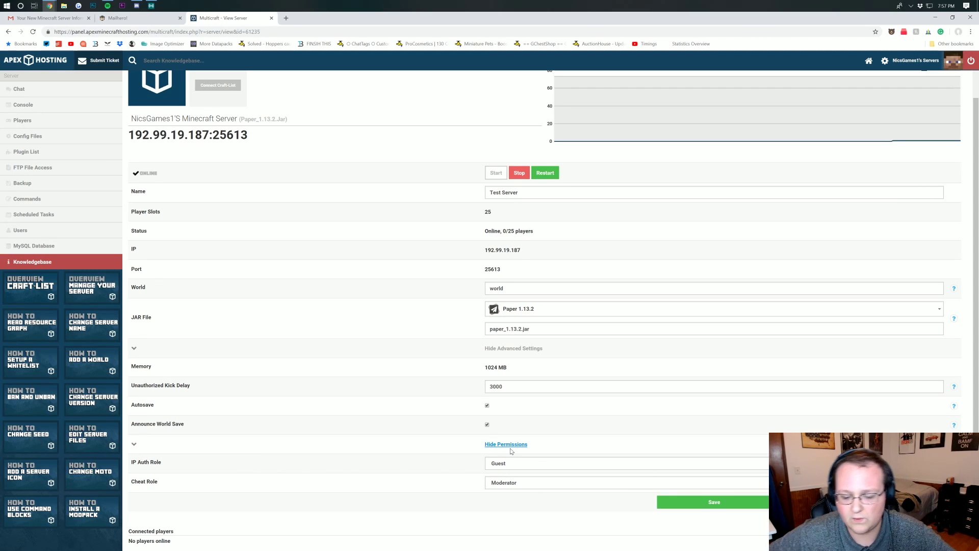
{"action": "left_click", "coordinate": [746, 501]}
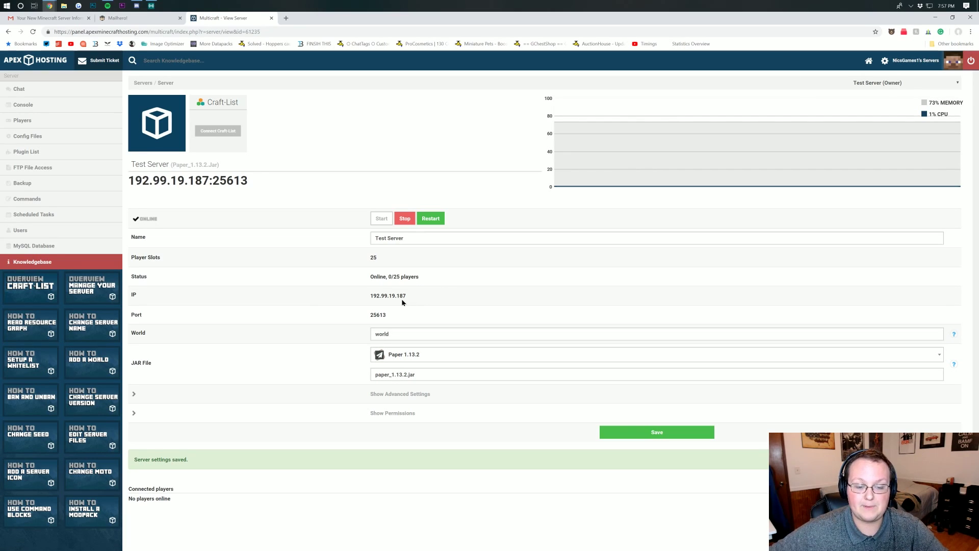
- Copy the server IP address and launch a program through system search ('notepad')
{"action": "left_click_drag", "start_coordinate": [406, 301], "coordinate": [356, 302]}
{"action": "key", "text": "ctrl+c"}
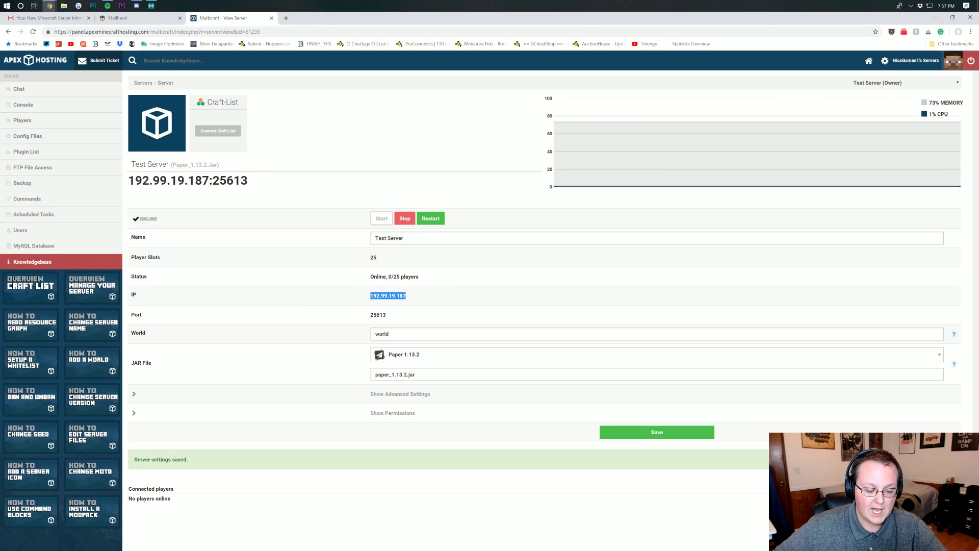
{"action": "key", "text": "super"}
{"action": "type", "text": "notepad"}
{"action": "key", "text": "Return"}
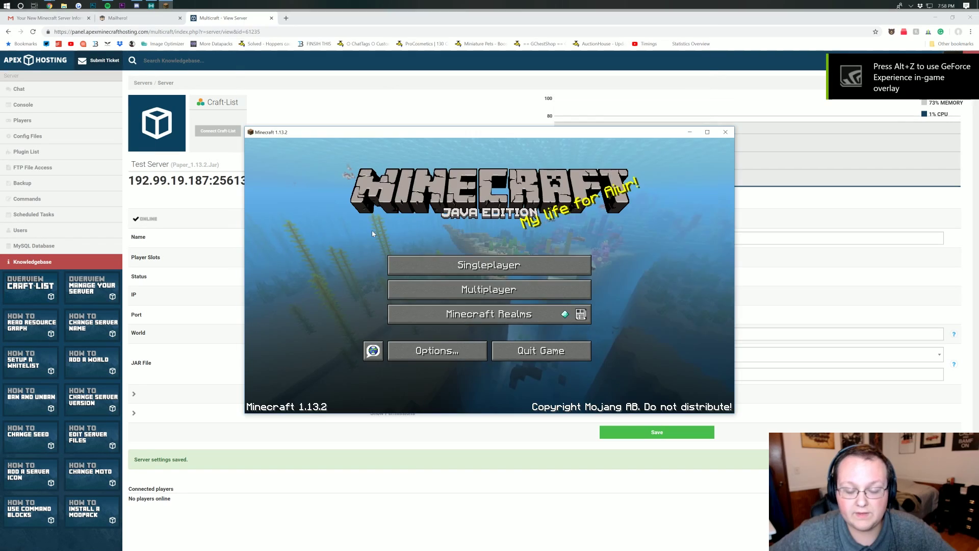
- Open Direct Connect from Multiplayer and paste the server IP 192.99.19.187 as the address
{"action": "left_click", "coordinate": [419, 295]}
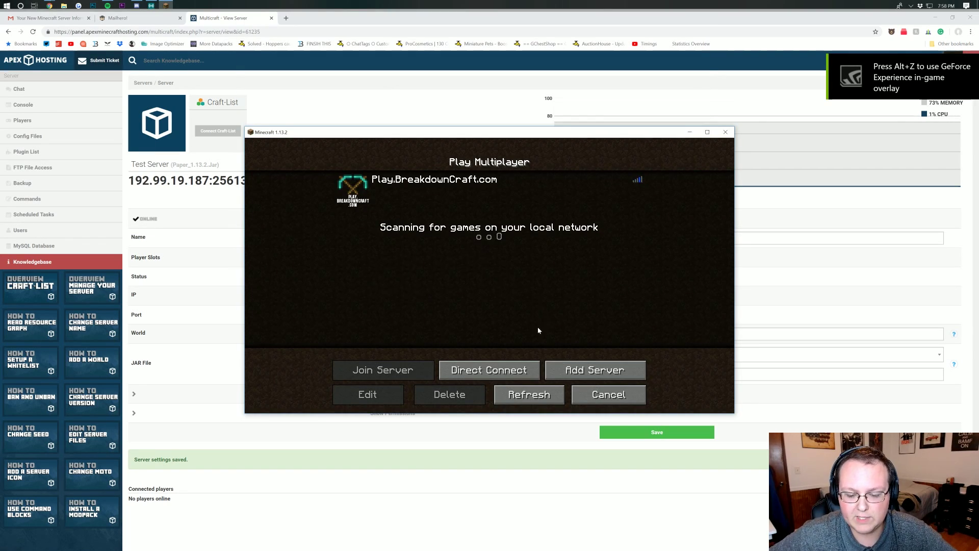
{"action": "left_click", "coordinate": [492, 364]}
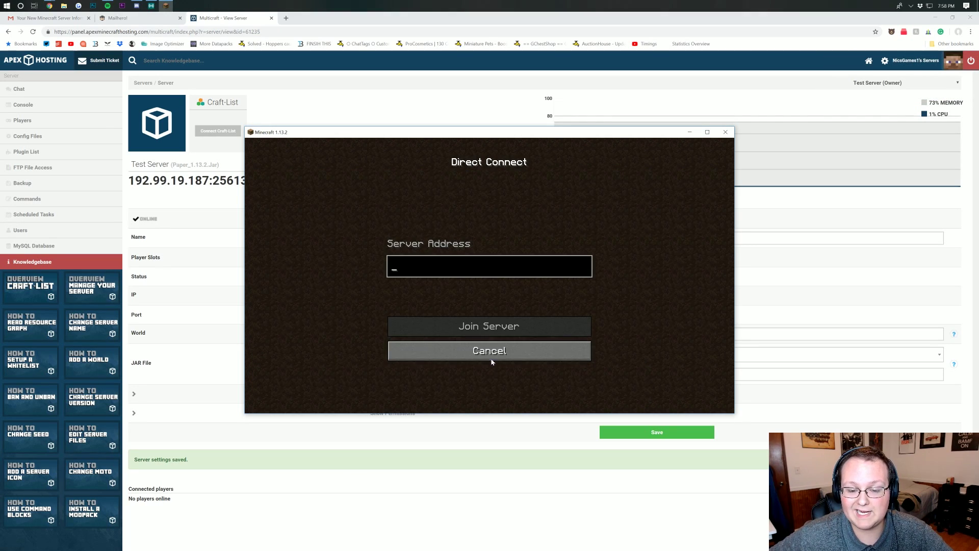
{"action": "key", "text": "ctrl+v"}
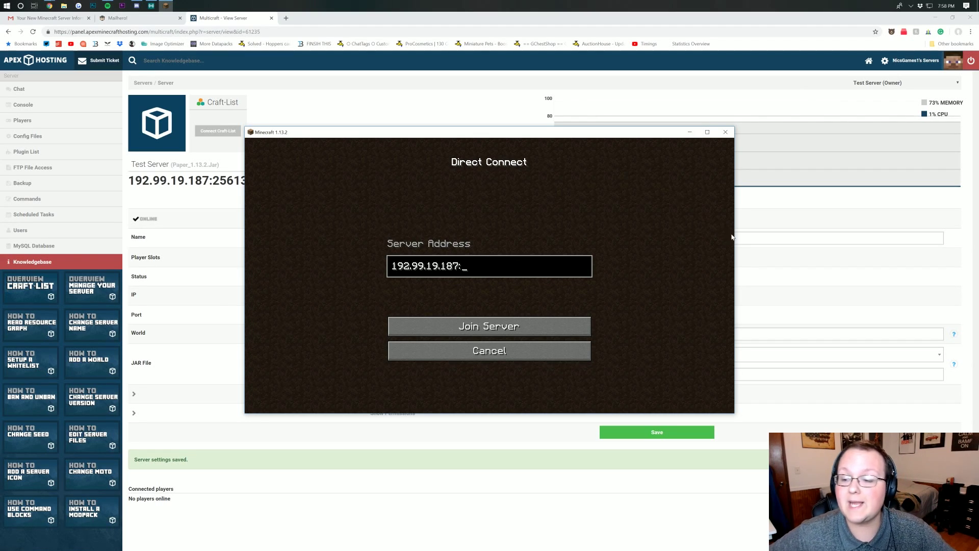
- Copy port 25613 from the server panel and append it as ':25613' to the address
{"action": "left_click", "coordinate": [749, 284]}
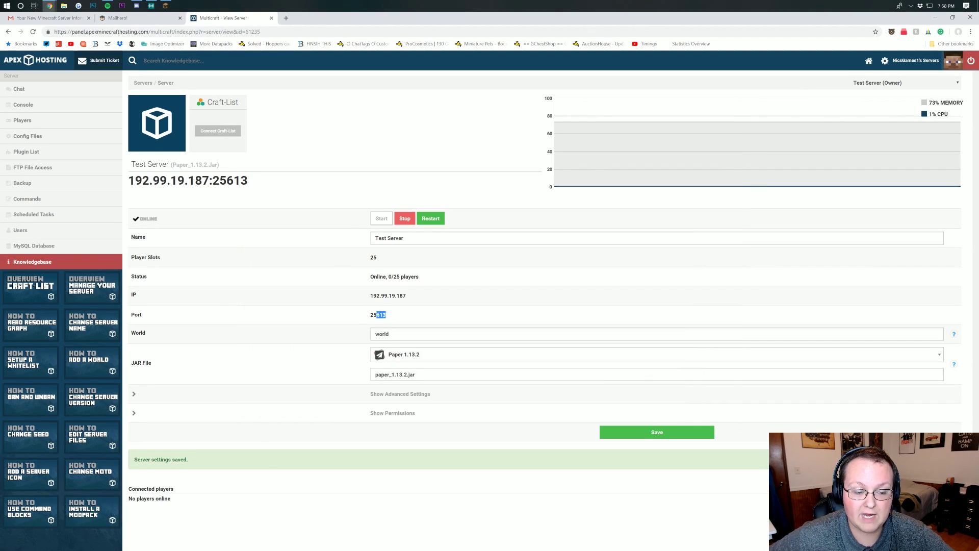
{"action": "left_click_drag", "start_coordinate": [378, 315], "coordinate": [366, 317]}
{"action": "key", "text": "ctrl+c"}
{"action": "left_click", "coordinate": [166, 6]}
{"action": "type", "text": ":"}
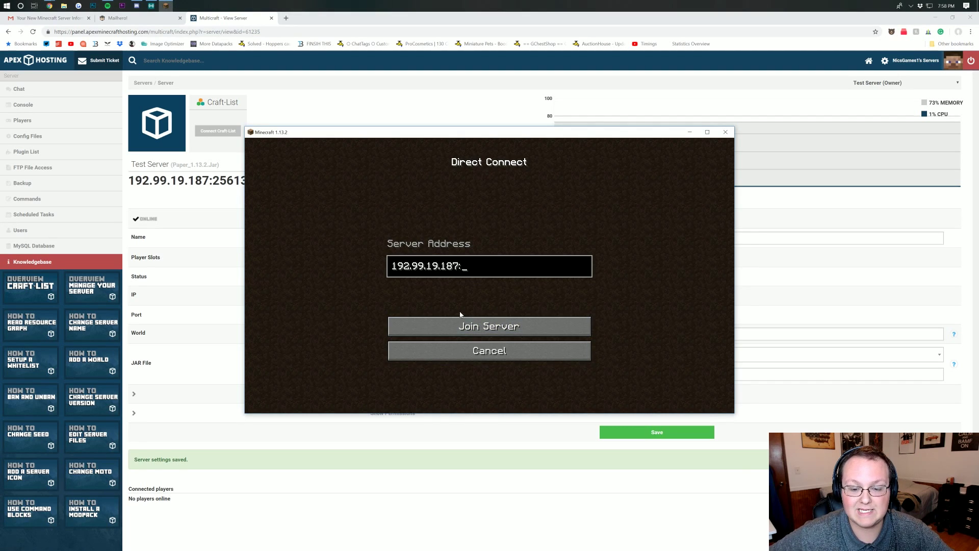
{"action": "key", "text": "ctrl+v"}
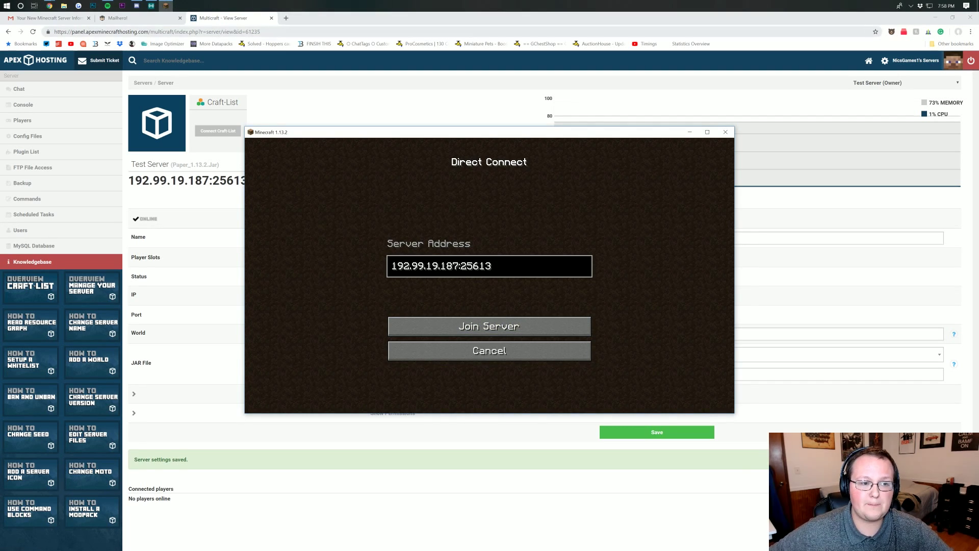
{"action": "left_click", "coordinate": [128, 17]}
{"action": "scroll", "coordinate": [501, 185], "scroll_direction": "up", "scroll_amount": 3}
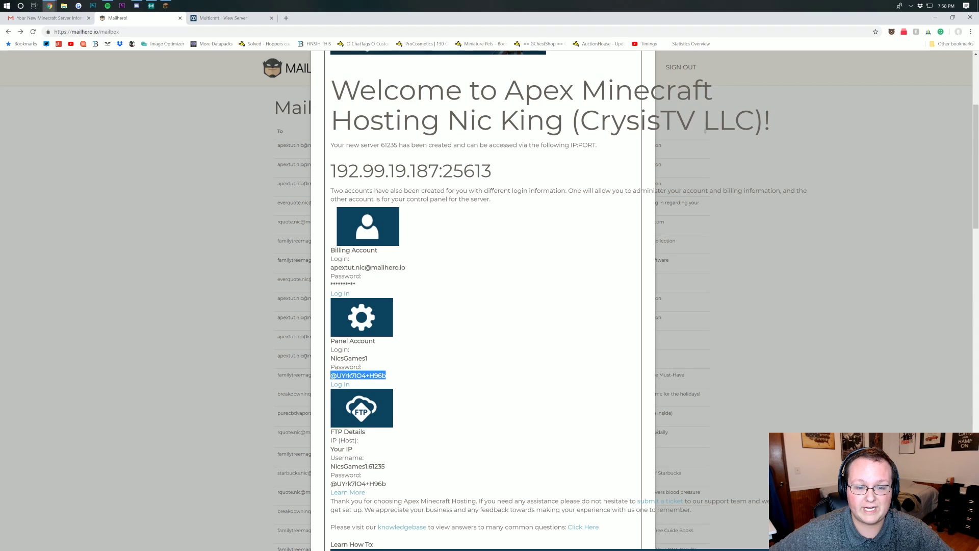
{"action": "left_click", "coordinate": [230, 18]}
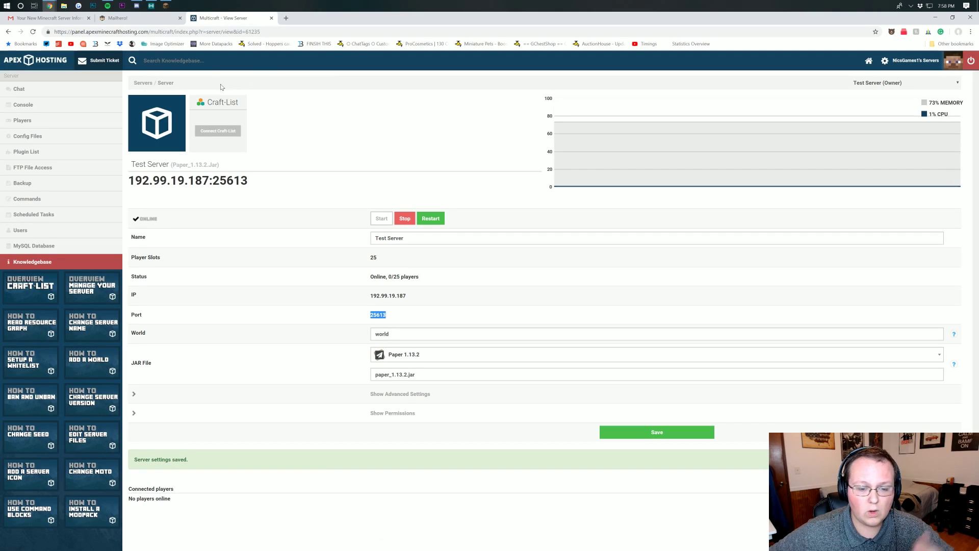
{"action": "left_click", "coordinate": [166, 6]}
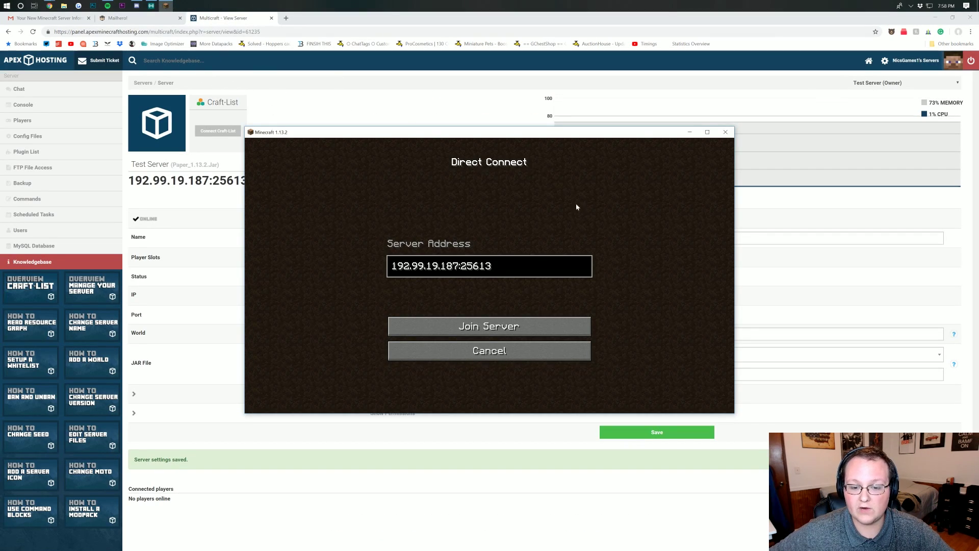
- Join the server at 192.99.19.187:25613 and return to the game view
{"action": "left_click", "coordinate": [492, 318]}
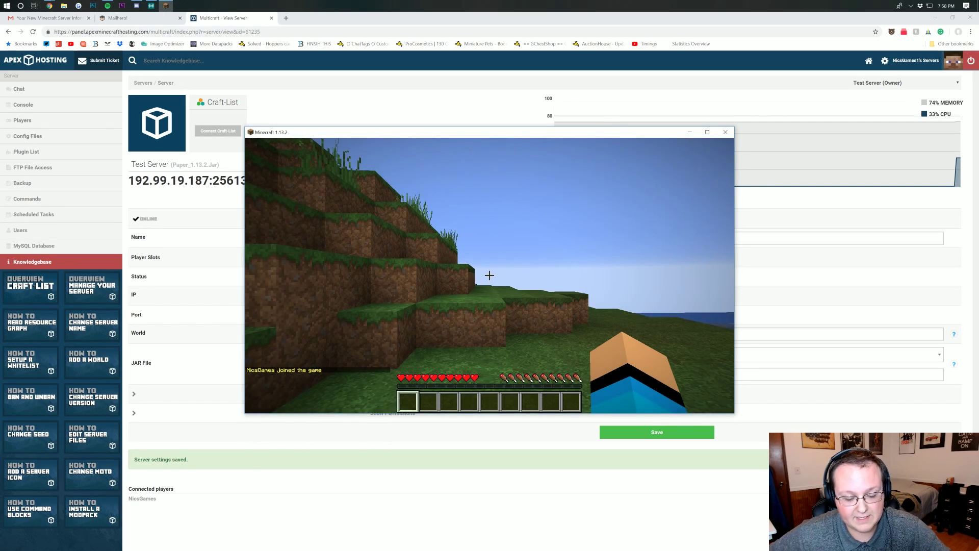
{"action": "key", "text": "t"}
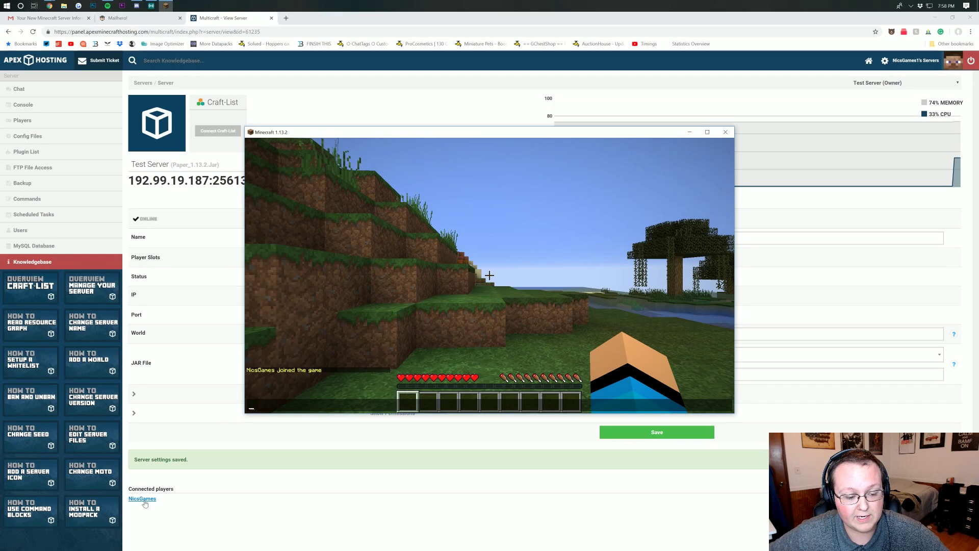
{"action": "key", "text": "Escape"}
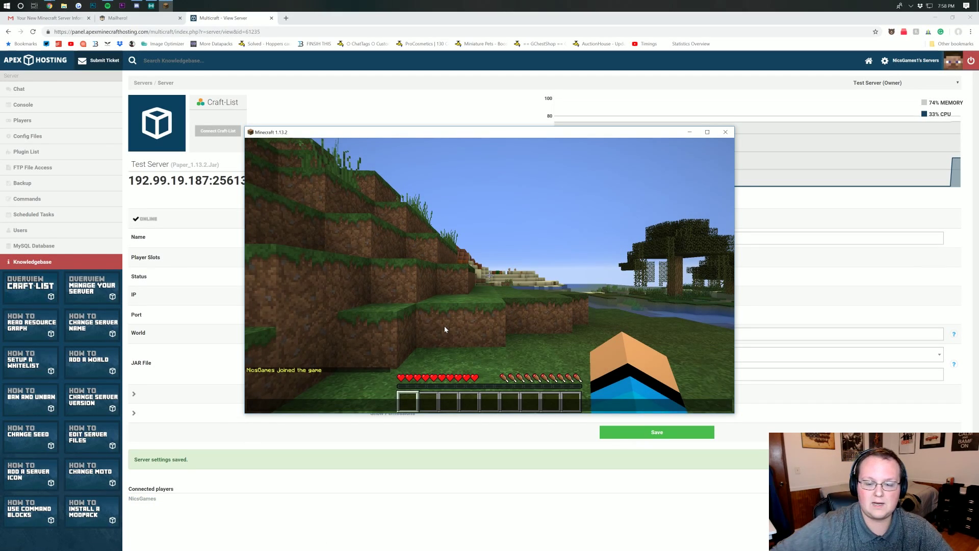
{"action": "left_click", "coordinate": [435, 320]}
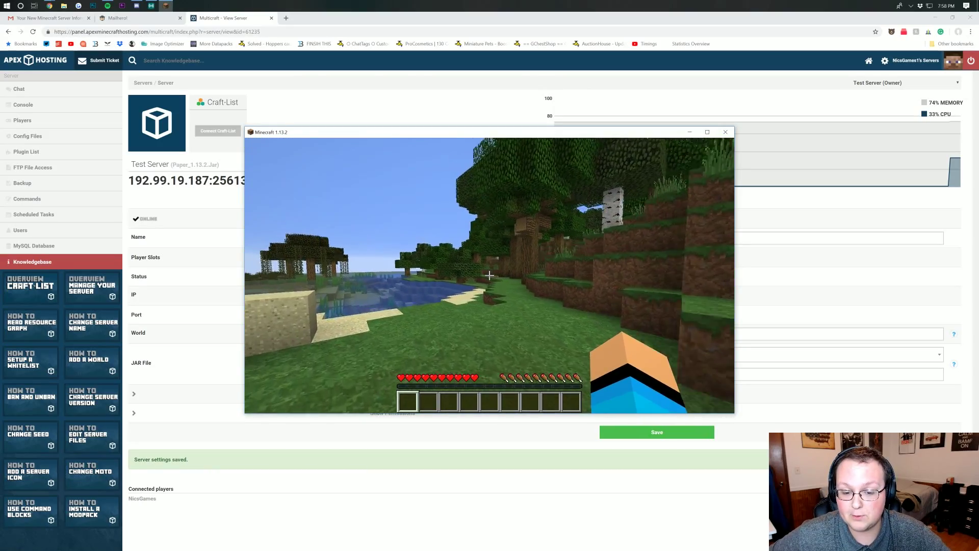
- Walk forward toward the trees, then switch back to the hosting panel
{"action": "key", "text": "w"}
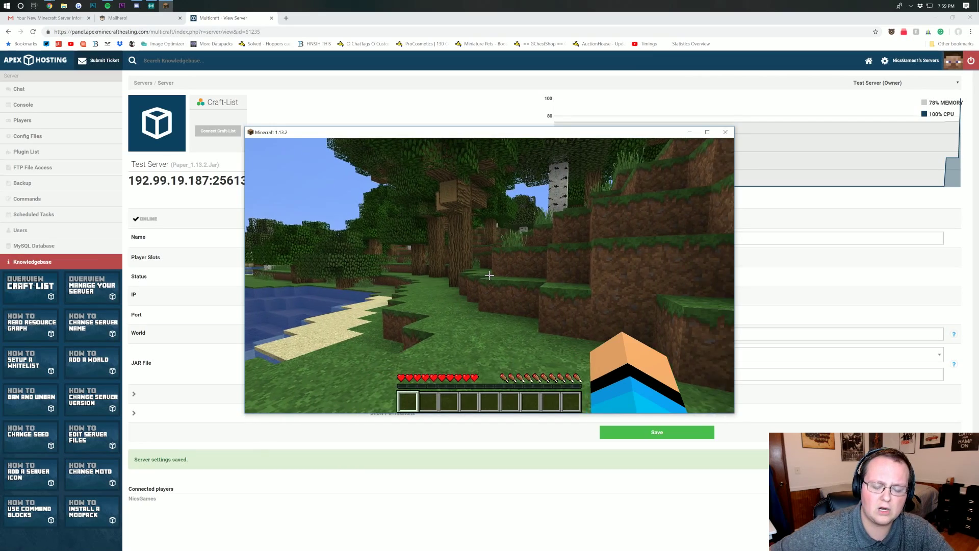
{"action": "key", "text": "w"}
{"action": "key", "text": "t"}
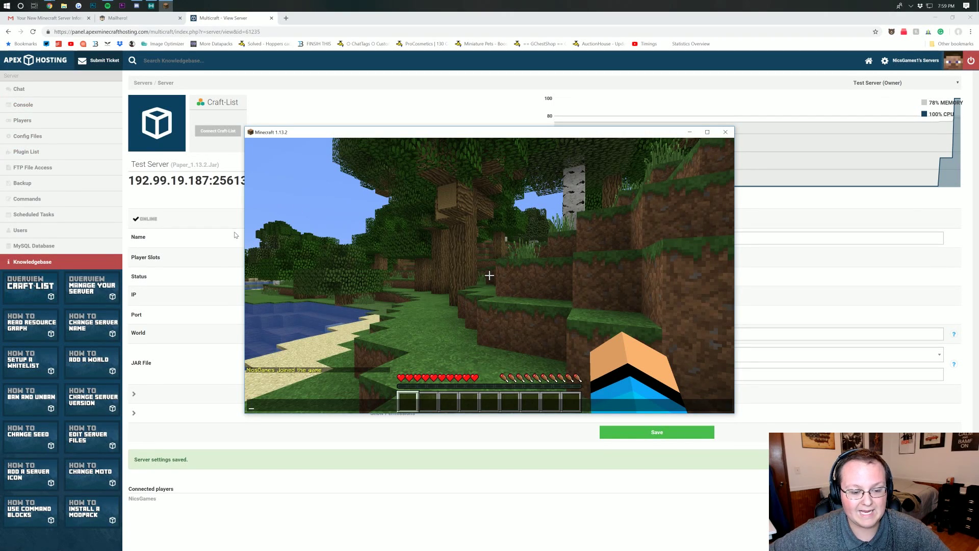
{"action": "left_click", "coordinate": [208, 207]}
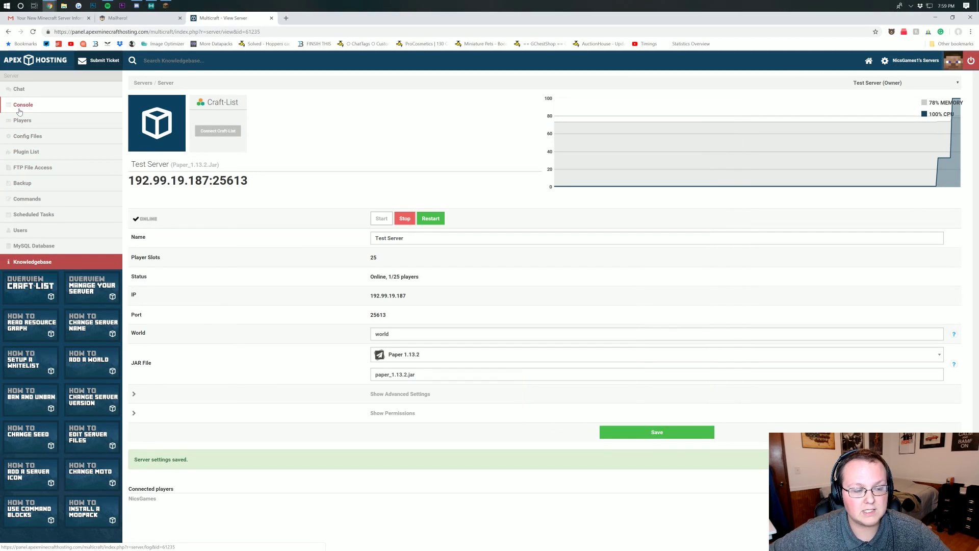
- Run 'op' with your player's username in the Multicraft console, then return to Minecraft
{"action": "left_click", "coordinate": [20, 108]}
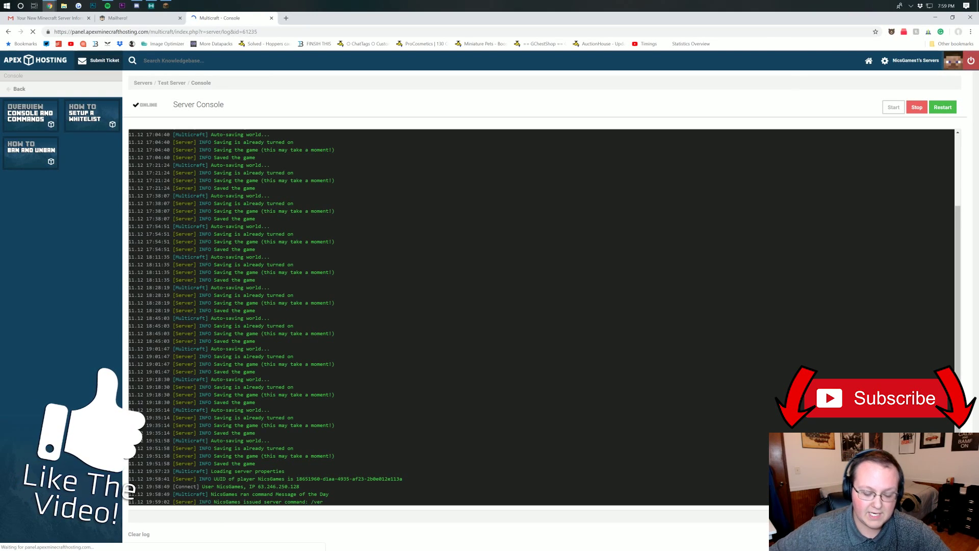
{"action": "type", "text": "op"}
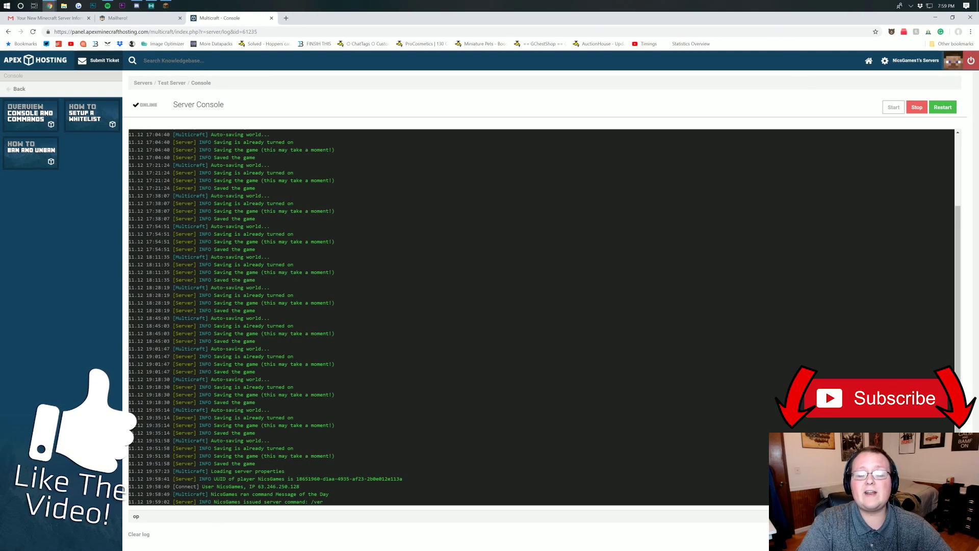
{"action": "type", "text": " NicsGames"}
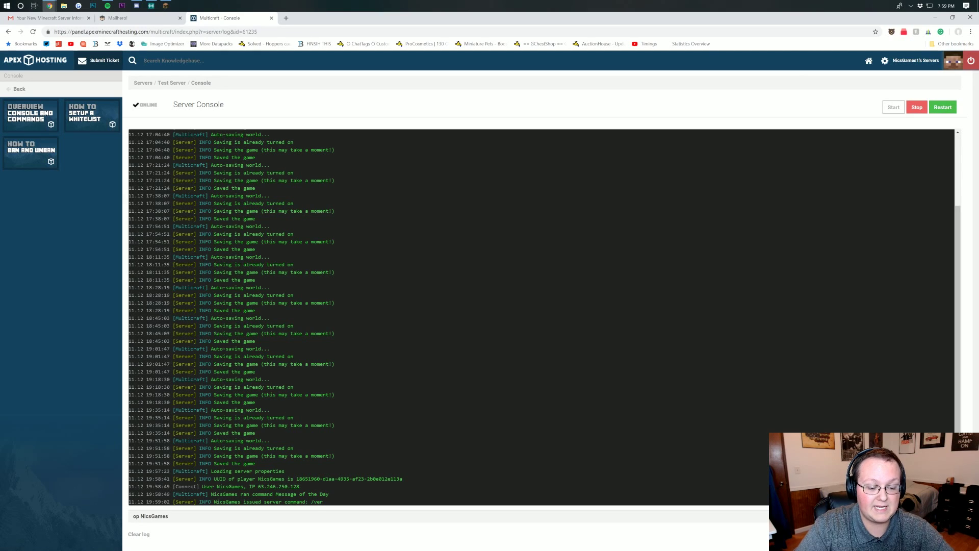
{"action": "key", "text": "Return"}
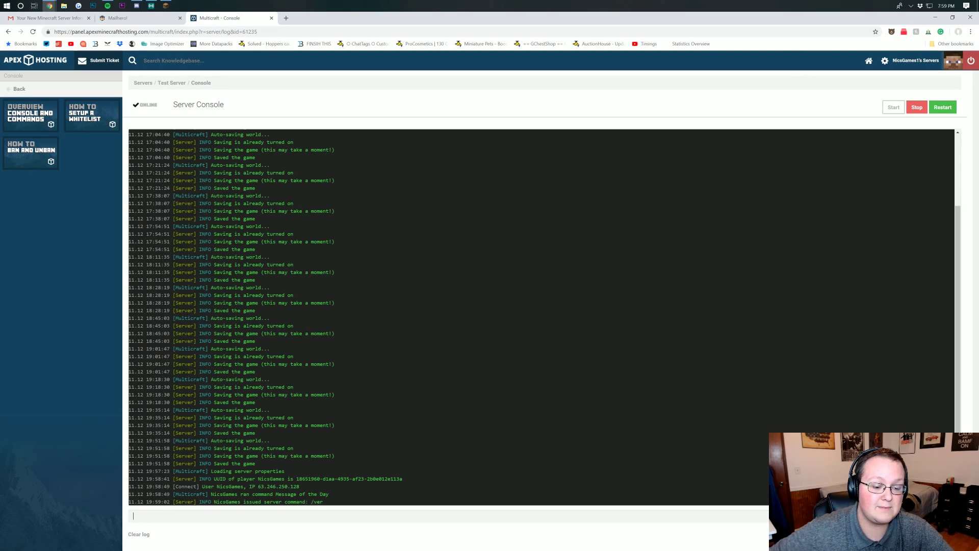
{"action": "left_click", "coordinate": [166, 6]}
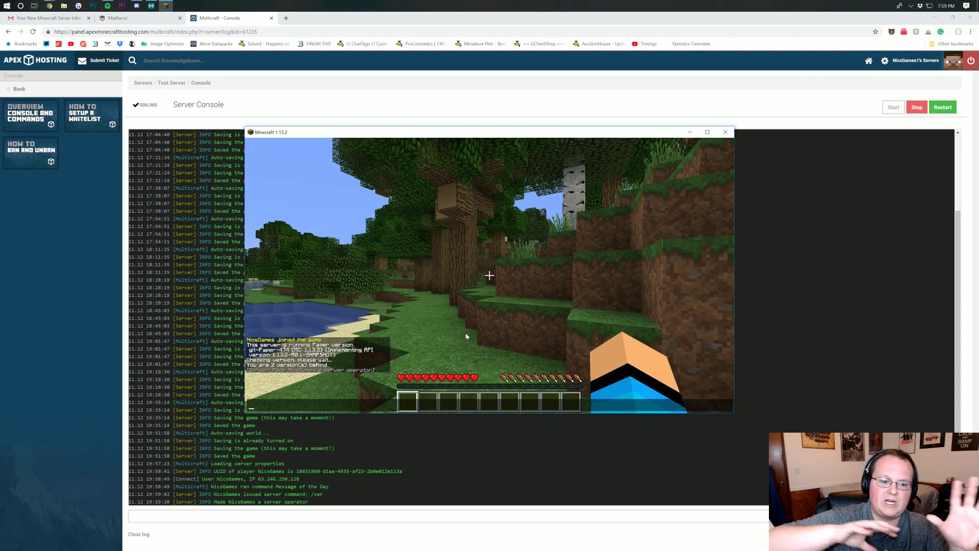
- Check the server's version with the /ver command
{"action": "key", "text": "Escape"}
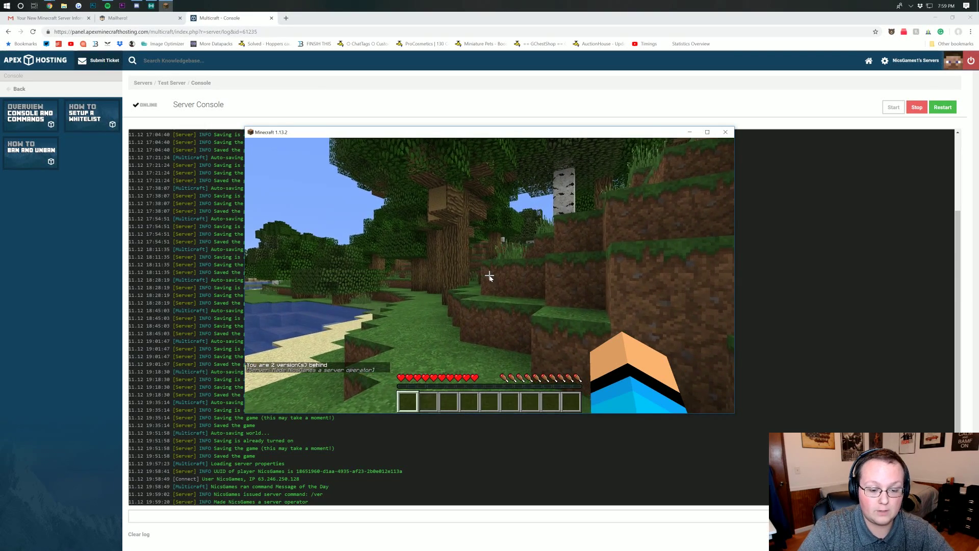
{"action": "key", "text": "e"}
{"action": "key", "text": "e"}
{"action": "key", "text": "slash"}
{"action": "key", "text": "Escape"}
{"action": "key", "text": "slash"}
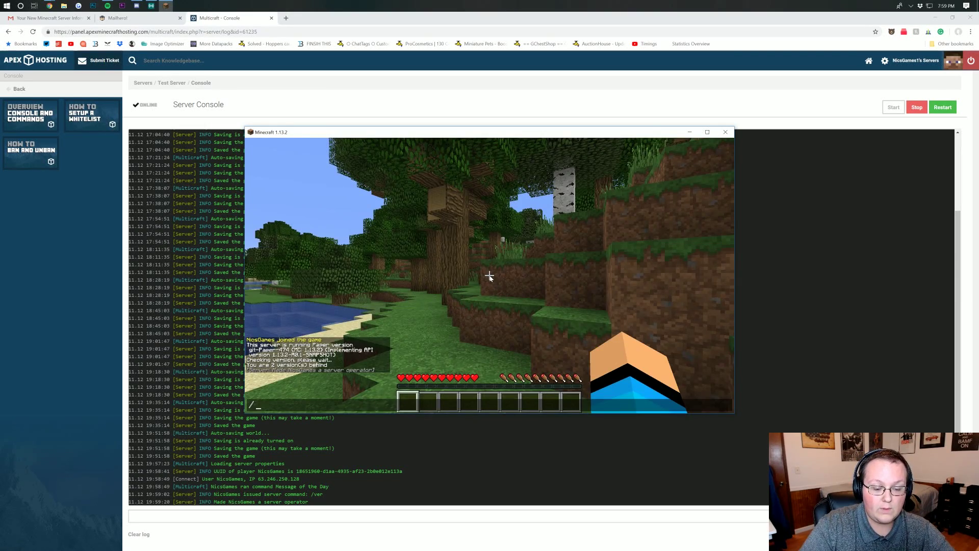
{"action": "type", "text": "ver"}
{"action": "key", "text": "Return"}
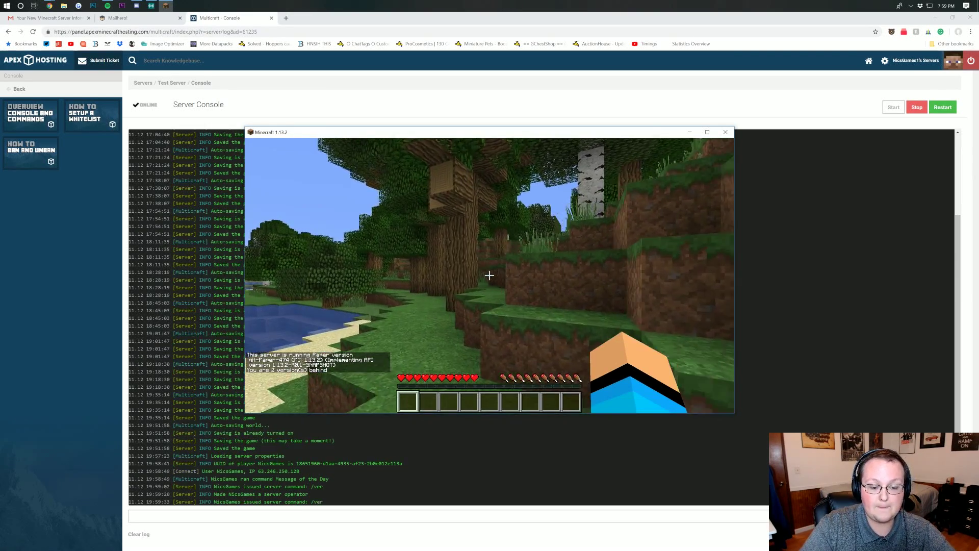
- Try the /gmc shortcut for Creative mode, then reopen chat for another command
{"action": "key", "text": "slash"}
{"action": "type", "text": "gmc"}
{"action": "key", "text": "Return"}
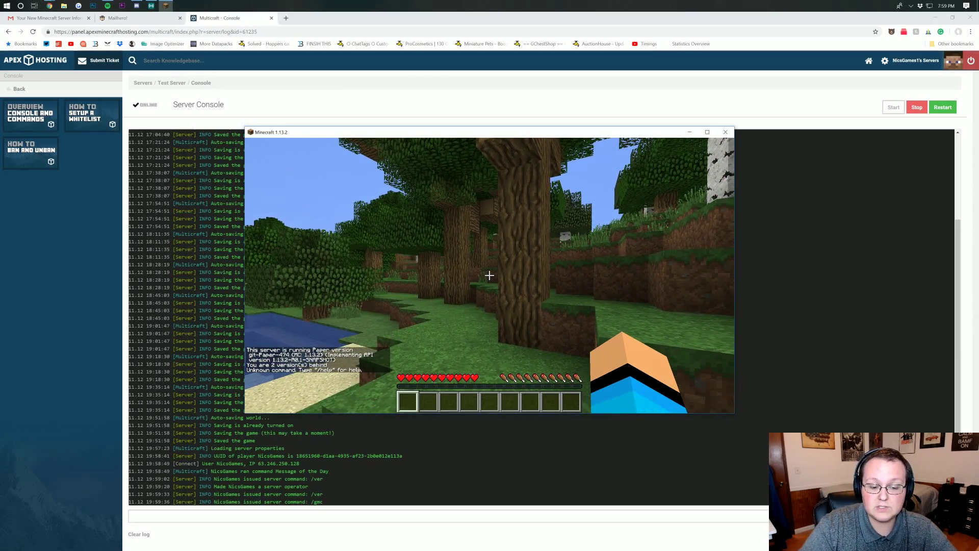
{"action": "key", "text": "slash"}
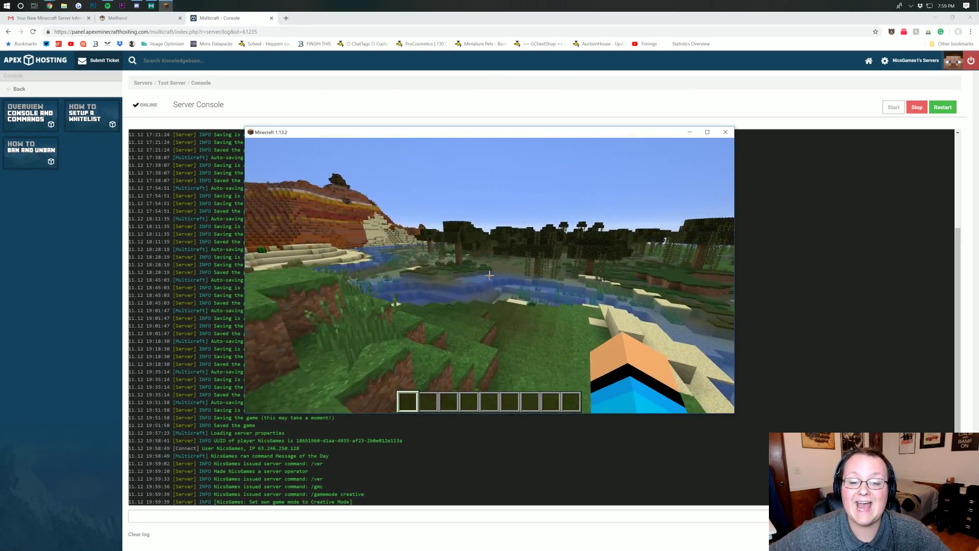
- Look up the FTP details in the hosting welcome email, then return to the FileZilla homepage
{"action": "key", "text": "t"}
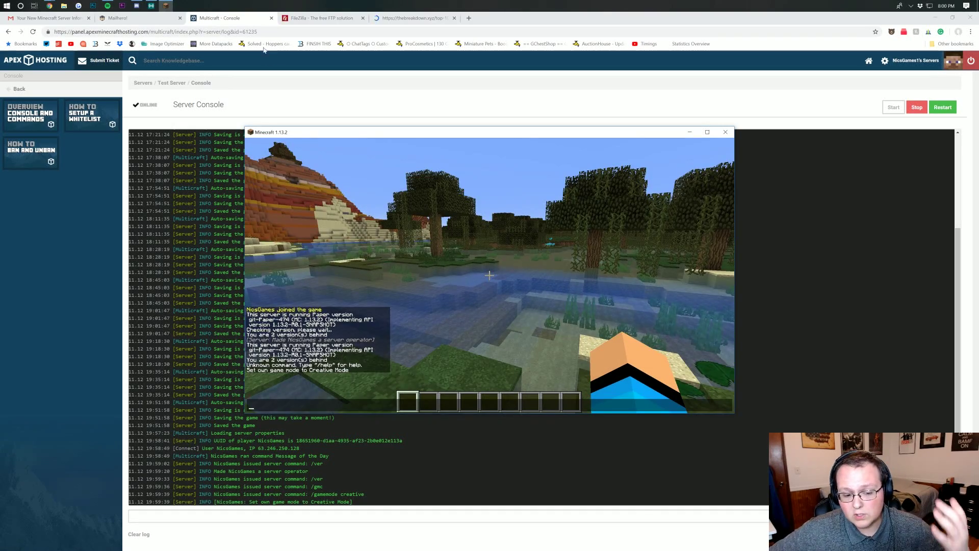
{"action": "left_click", "coordinate": [335, 21]}
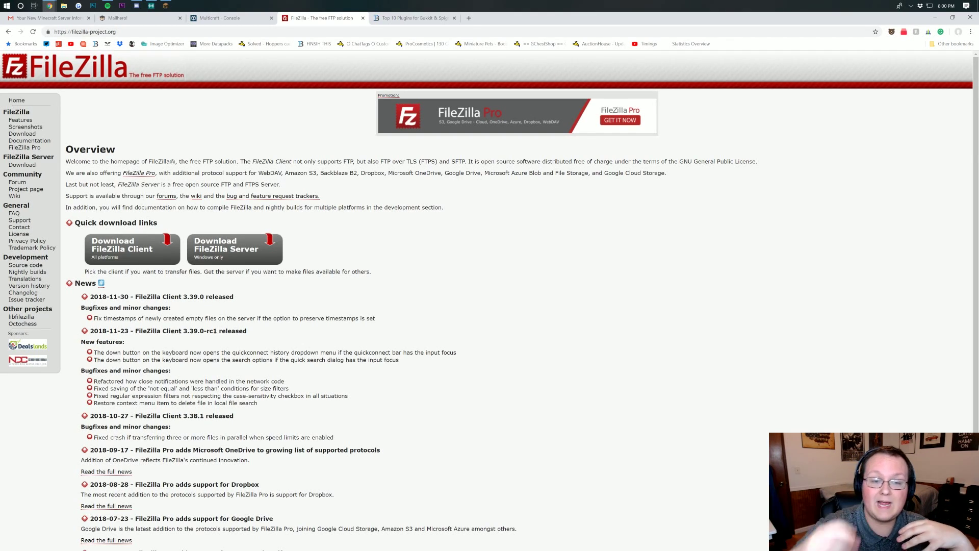
{"action": "left_click", "coordinate": [49, 18]}
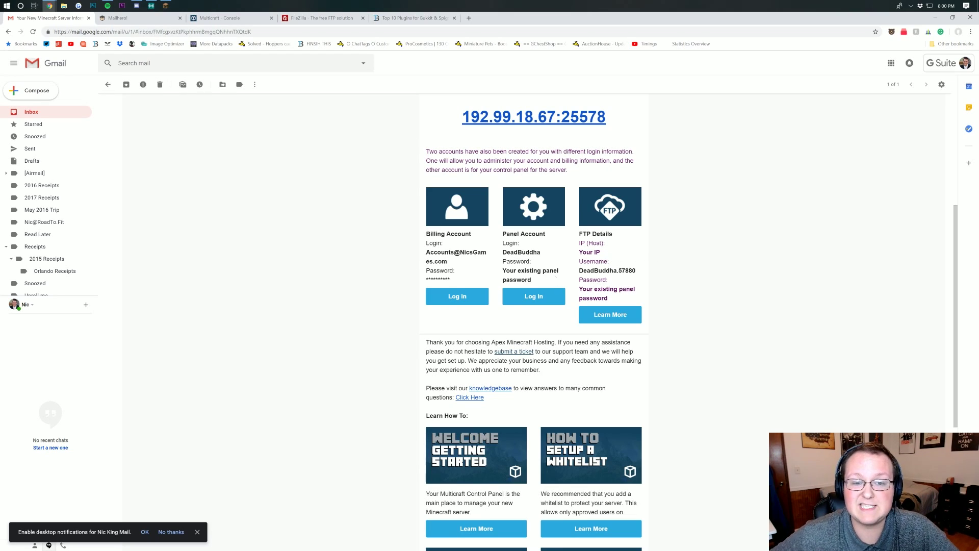
{"action": "left_click", "coordinate": [318, 20]}
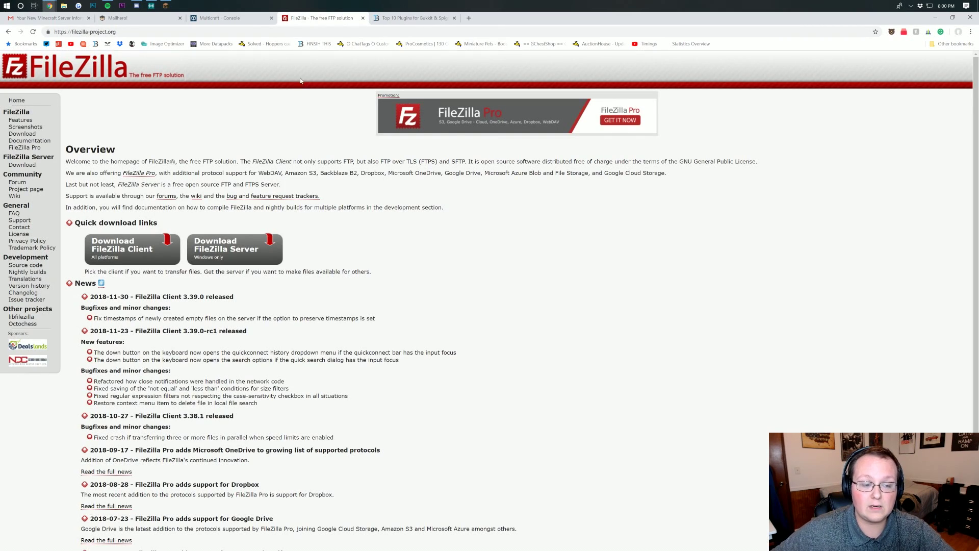
- Download the free FileZilla Client 3.39.0 Windows installer, dismissing the sponsor popup
{"action": "left_click", "coordinate": [122, 253]}
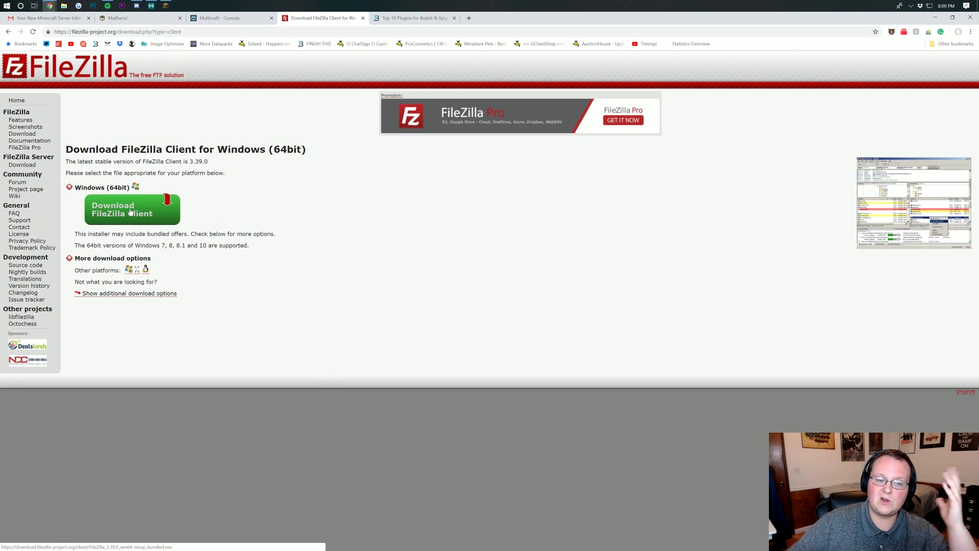
{"action": "left_click", "coordinate": [131, 211]}
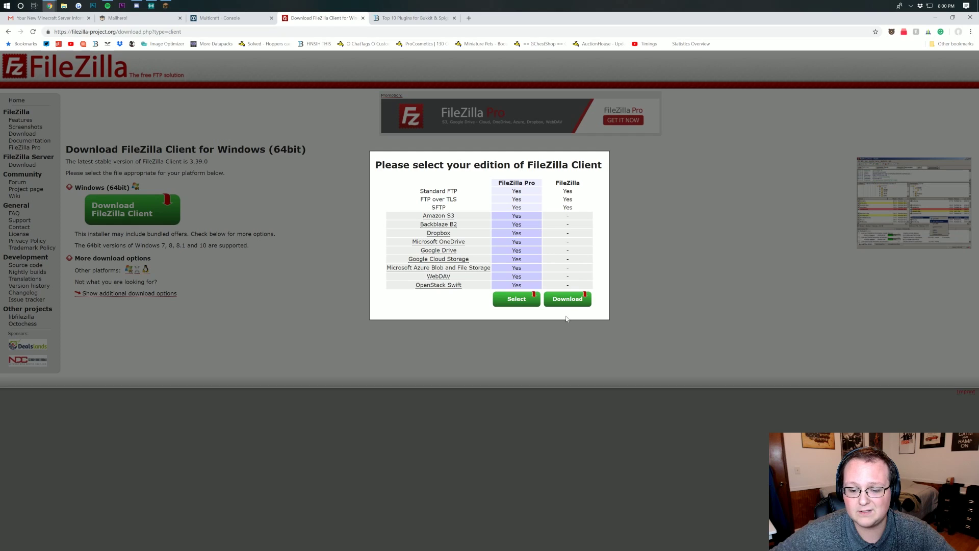
{"action": "left_click", "coordinate": [568, 299]}
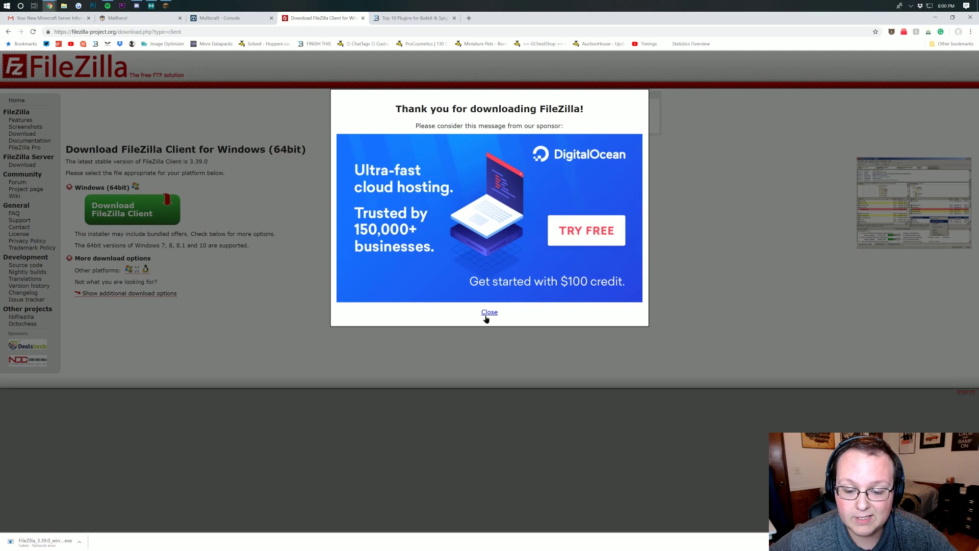
{"action": "left_click", "coordinate": [489, 312]}
{"action": "left_click", "coordinate": [414, 18]}
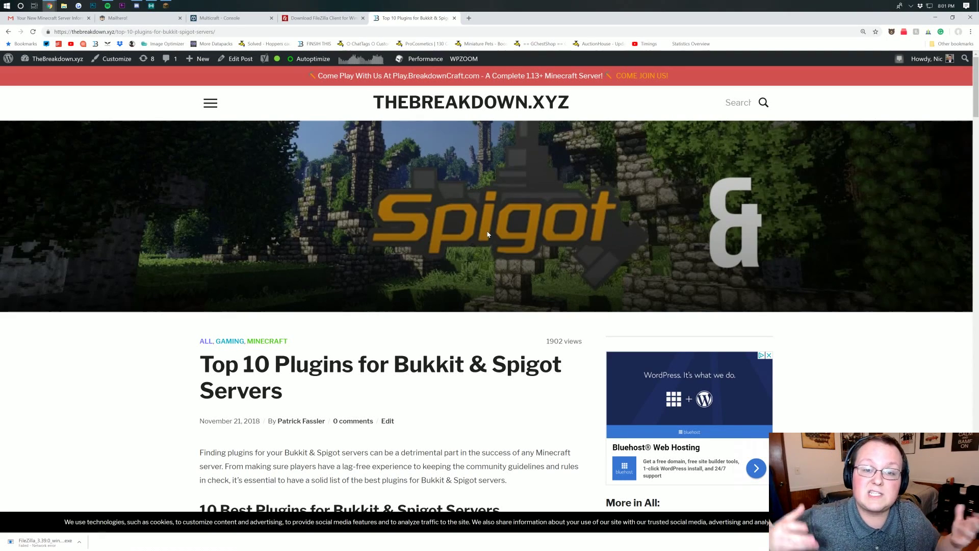
- Scroll the Top 10 Plugins article down to the '9) GriefPrevention' section
{"action": "scroll", "coordinate": [479, 230], "scroll_direction": "down", "scroll_amount": 1}
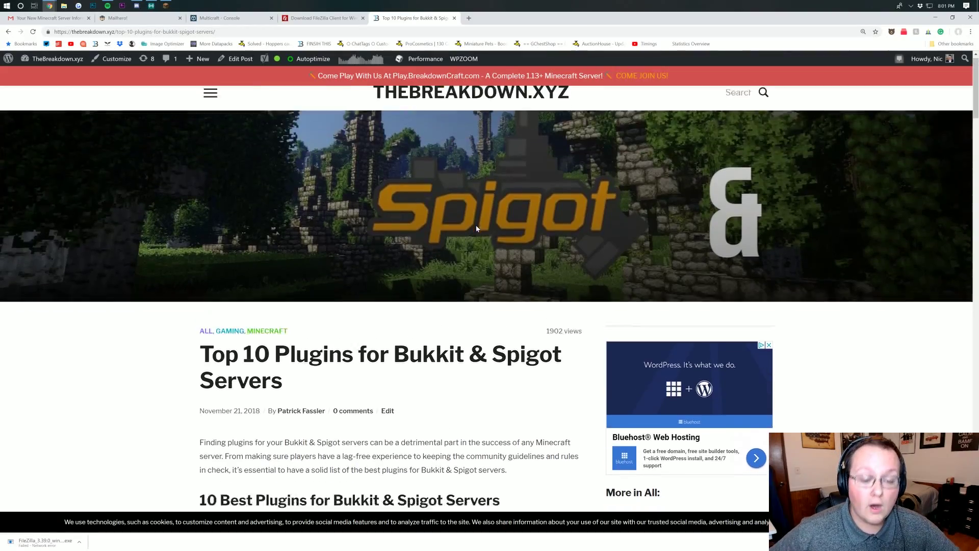
{"action": "scroll", "coordinate": [476, 228], "scroll_direction": "down", "scroll_amount": 15}
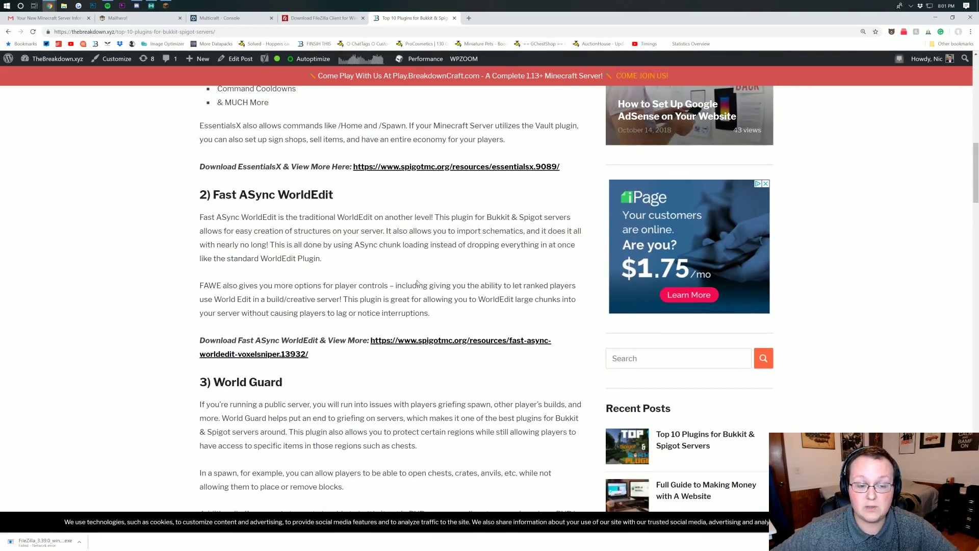
{"action": "scroll", "coordinate": [418, 284], "scroll_direction": "down", "scroll_amount": 1}
{"action": "scroll", "coordinate": [417, 284], "scroll_direction": "up", "scroll_amount": 5}
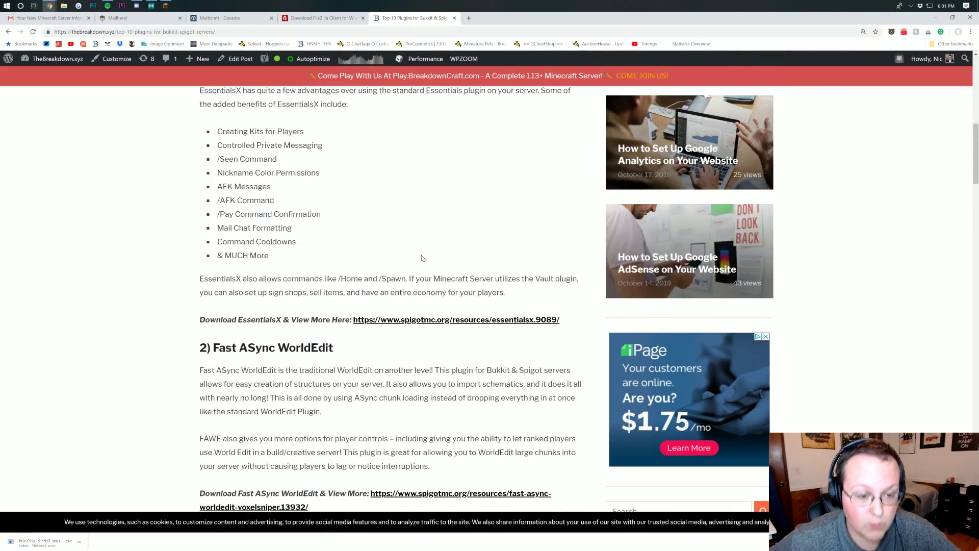
{"action": "scroll", "coordinate": [420, 266], "scroll_direction": "down", "scroll_amount": 13}
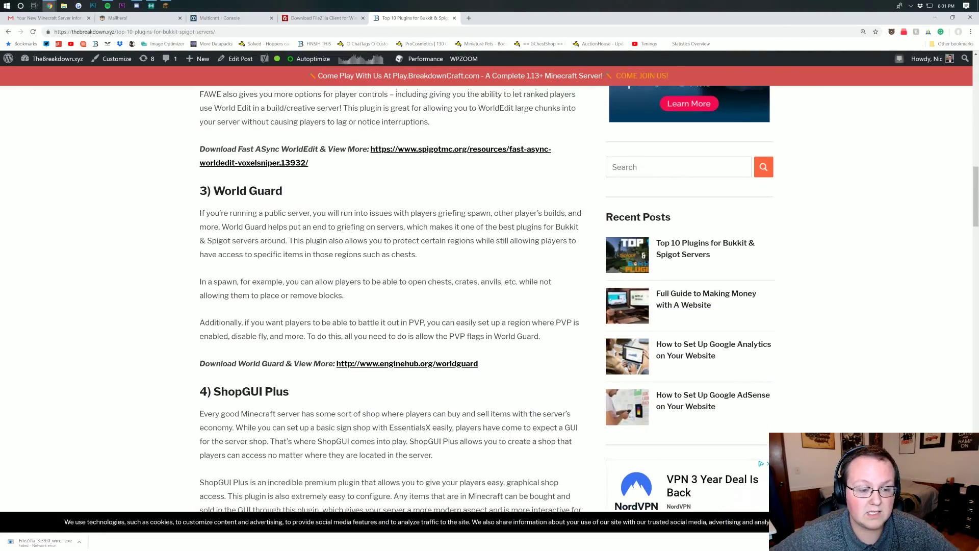
{"action": "scroll", "coordinate": [398, 259], "scroll_direction": "down", "scroll_amount": 15}
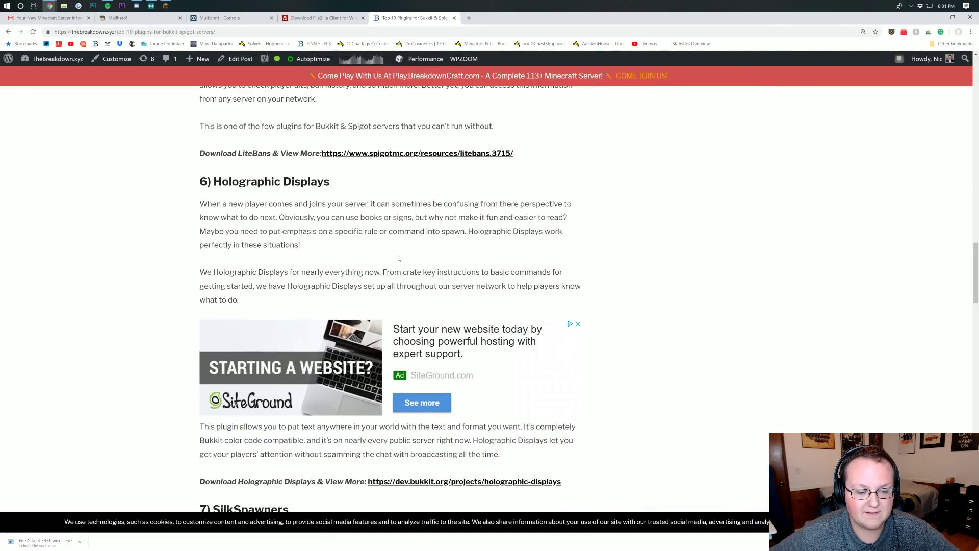
{"action": "scroll", "coordinate": [398, 259], "scroll_direction": "down", "scroll_amount": 10}
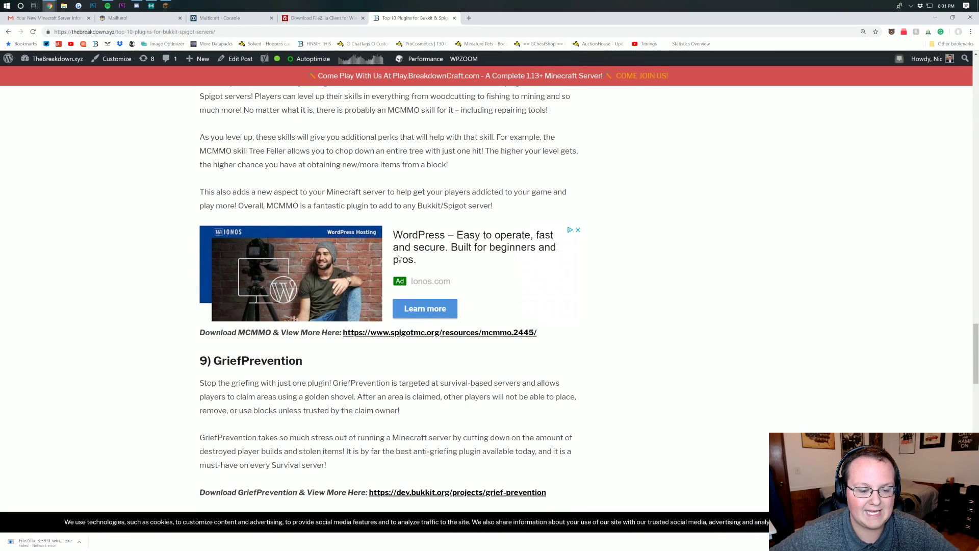
{"action": "scroll", "coordinate": [323, 245], "scroll_direction": "up", "scroll_amount": 1}
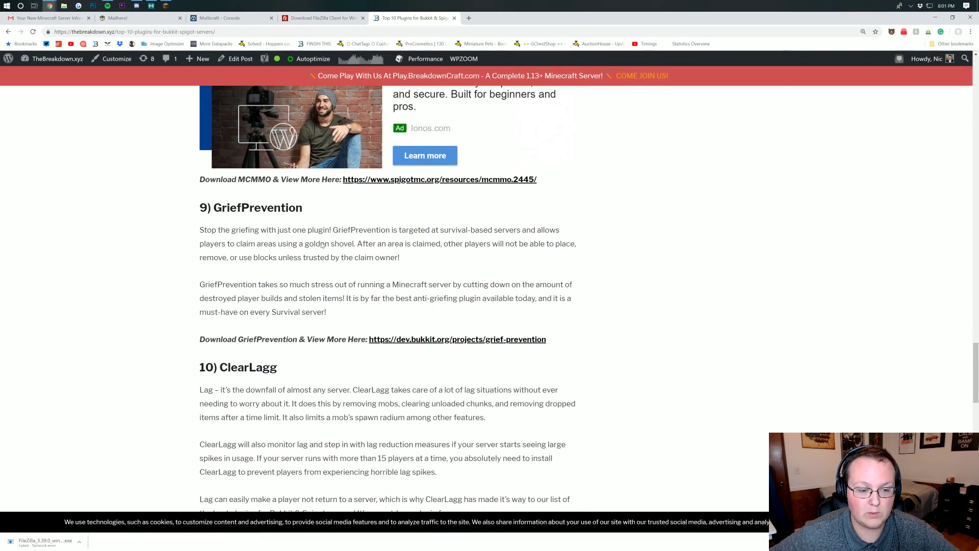
- Download GriefPrevention 16.11.5 from its dev.bukkit.org files list and keep the jar
{"action": "left_click", "coordinate": [424, 339]}
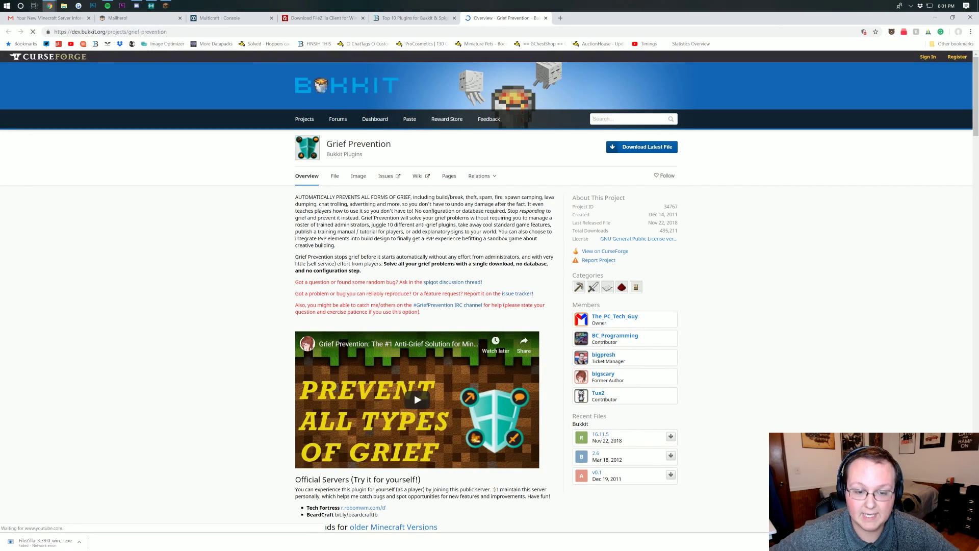
{"action": "left_click", "coordinate": [336, 177]}
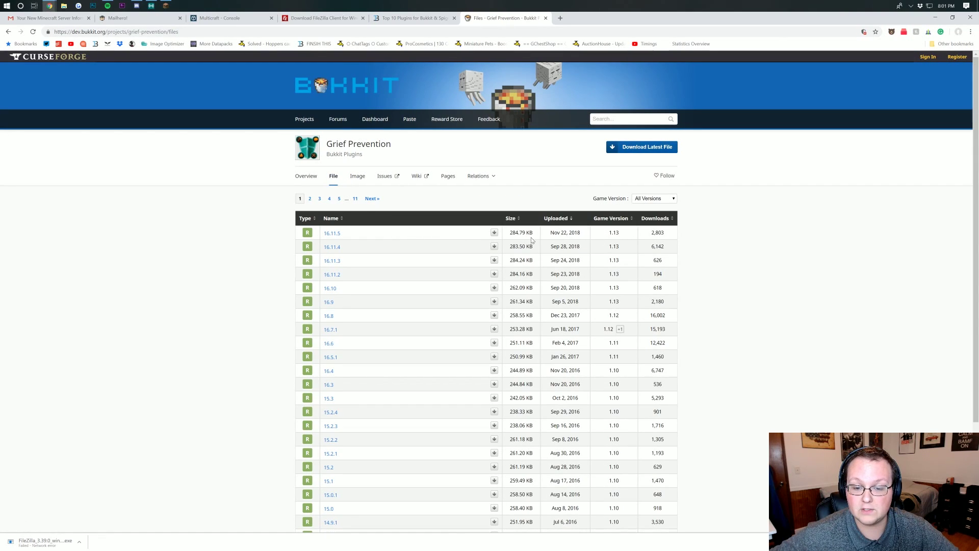
{"action": "left_click", "coordinate": [494, 232]}
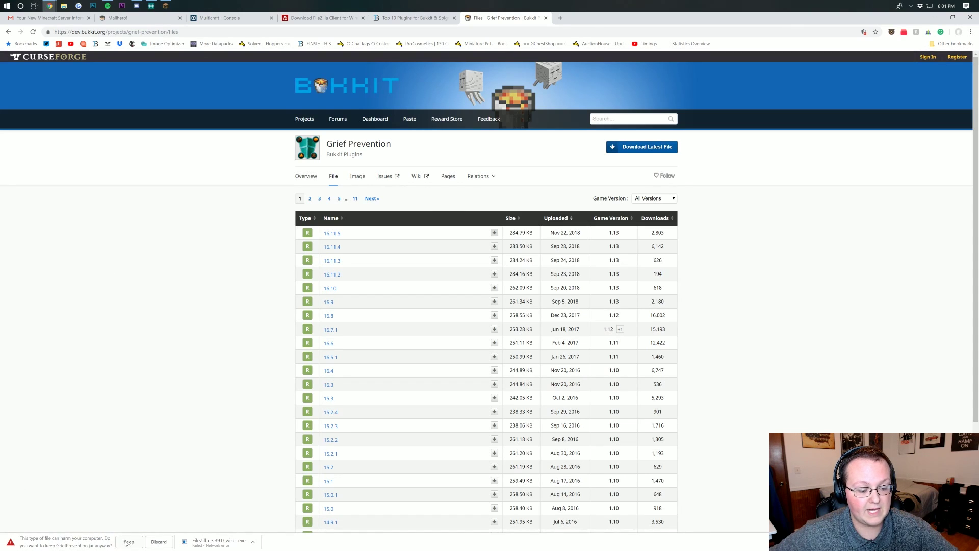
{"action": "left_click", "coordinate": [127, 542]}
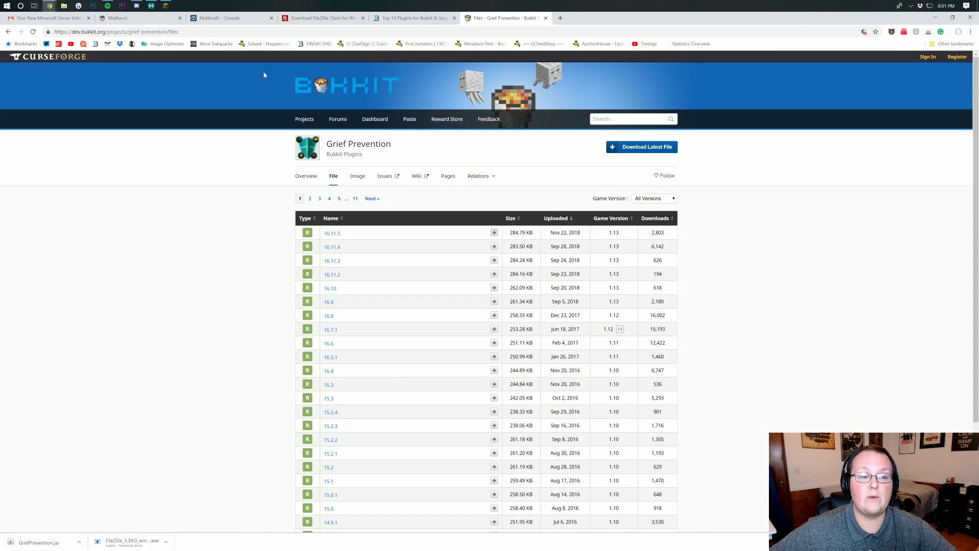
- Open Test Server's FTP login page (192.99.19.187, port 21) and snap the browser to the right half
{"action": "left_click", "coordinate": [231, 20]}
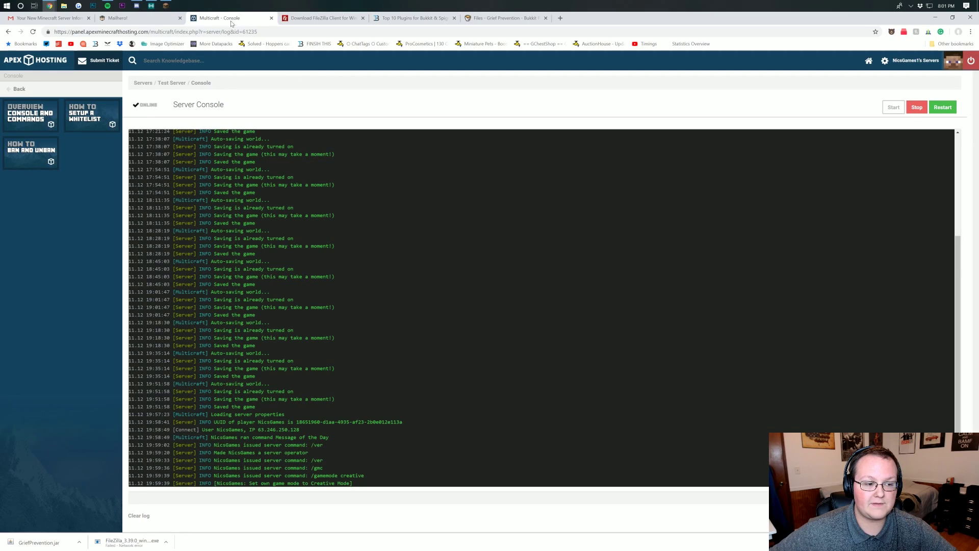
{"action": "left_click", "coordinate": [31, 92]}
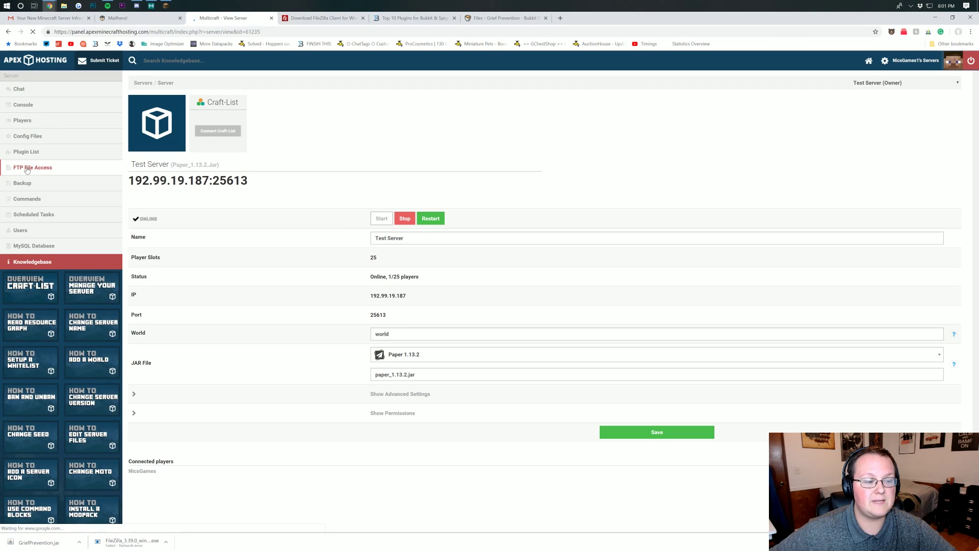
{"action": "left_click", "coordinate": [27, 169]}
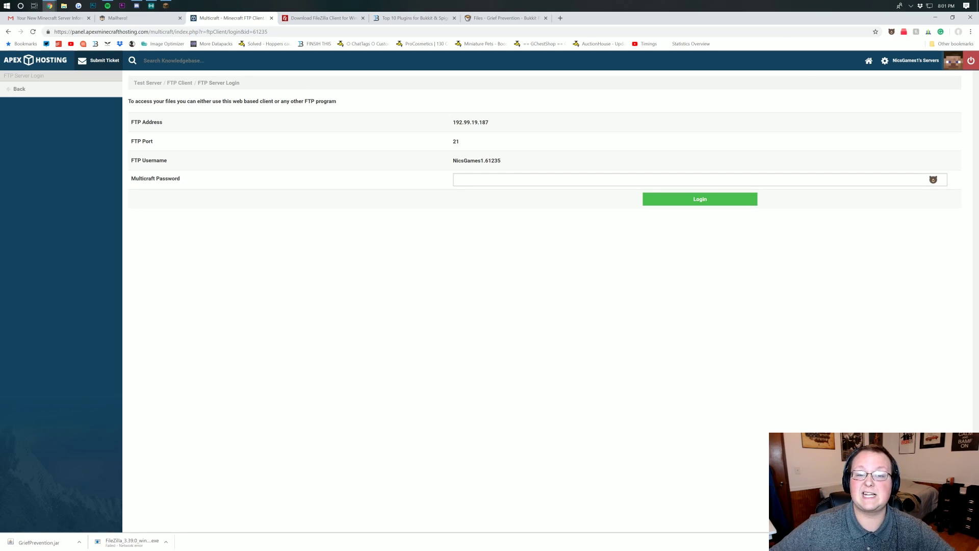
{"action": "left_click_drag", "start_coordinate": [687, 18], "coordinate": [978, 202]}
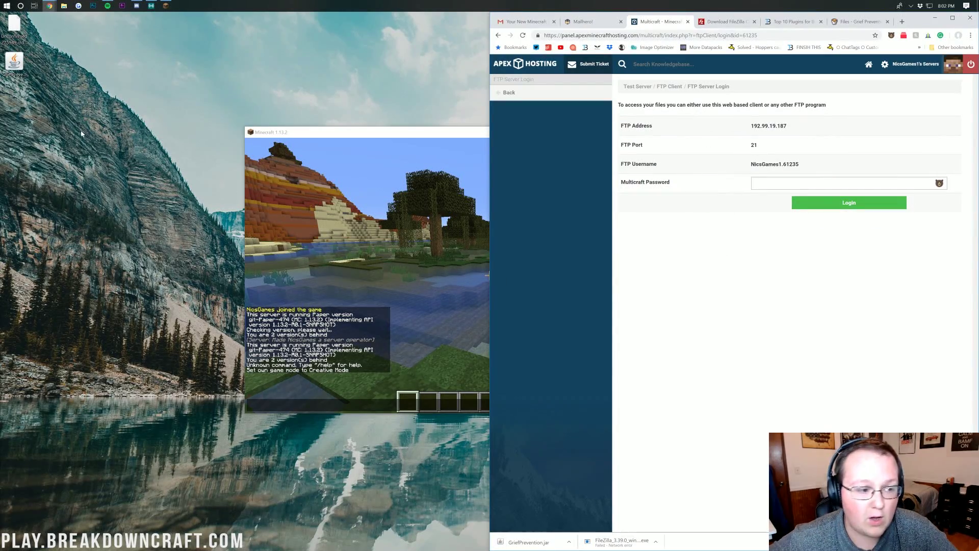
- Minimize Minecraft and select the unfinished download file on the desktop
{"action": "left_click", "coordinate": [467, 142]}
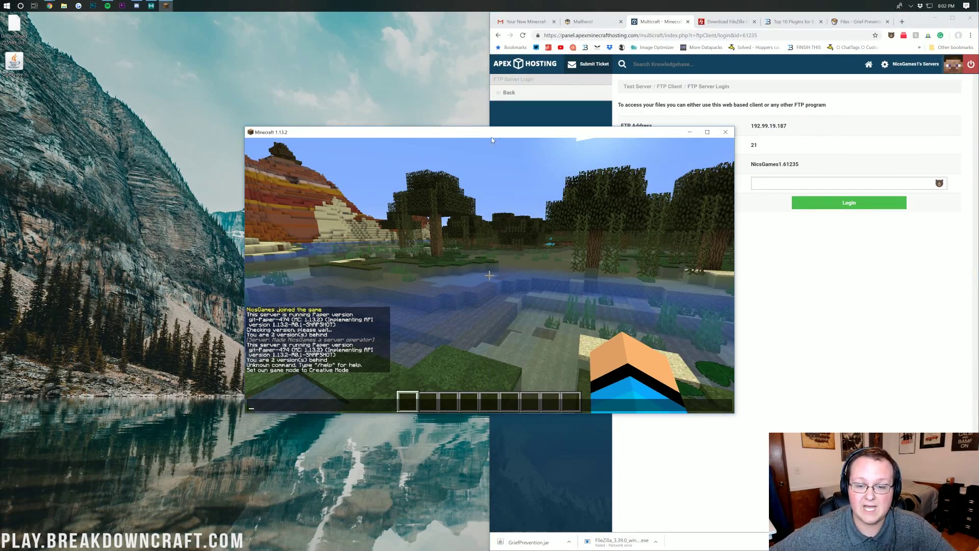
{"action": "left_click", "coordinate": [689, 132]}
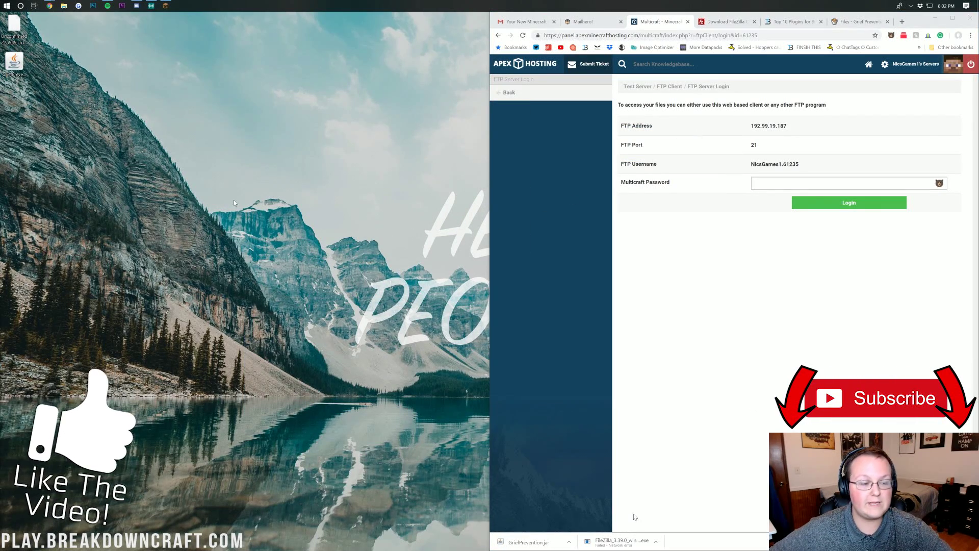
{"action": "left_click", "coordinate": [14, 28]}
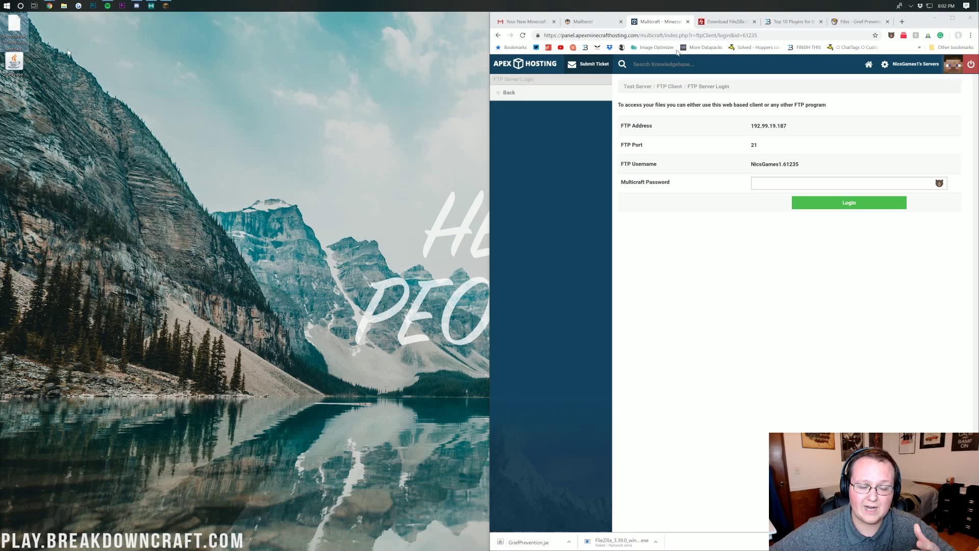
{"action": "left_click", "coordinate": [727, 21]}
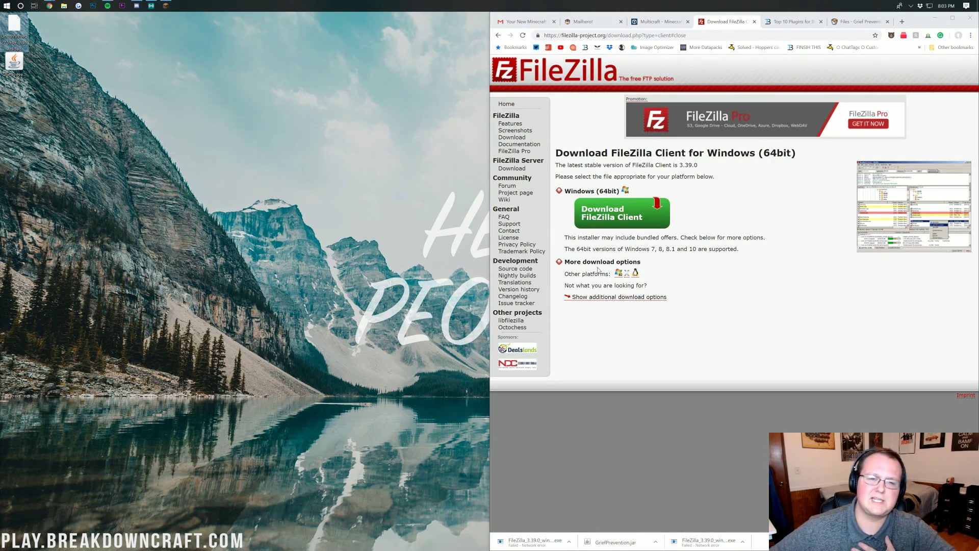
- Delete the leftover unconfirmed download and move GriefPrevention.jar to the middle of the desktop
{"action": "right_click", "coordinate": [18, 39]}
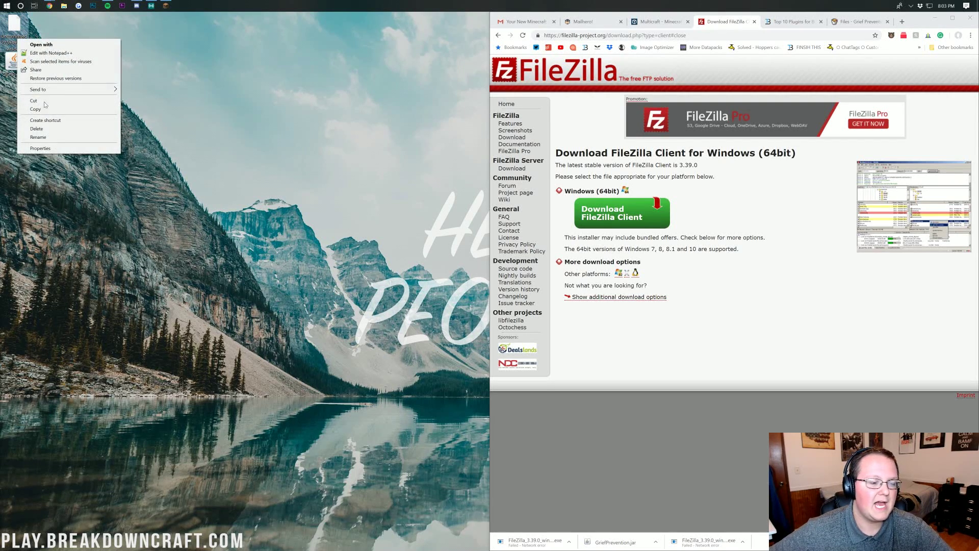
{"action": "left_click", "coordinate": [51, 129]}
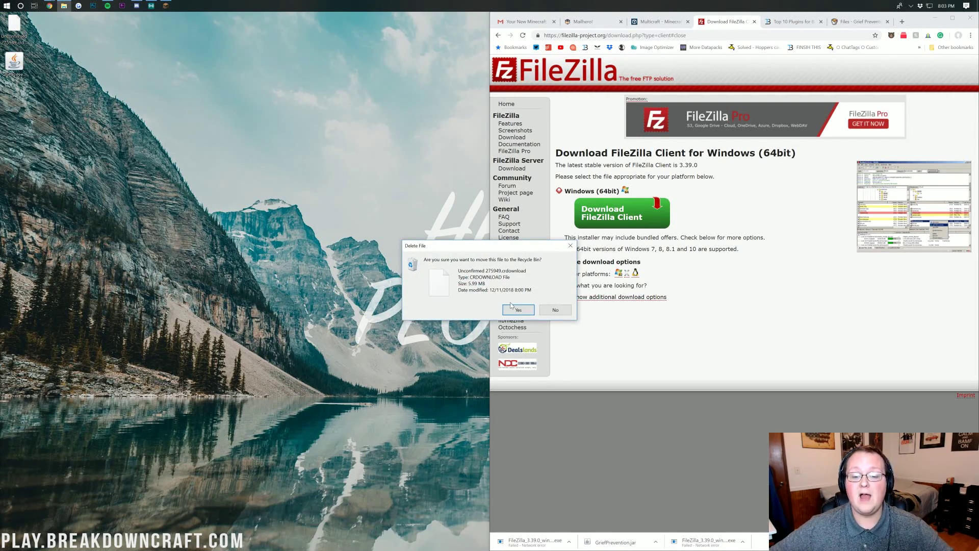
{"action": "left_click", "coordinate": [511, 306]}
{"action": "left_click_drag", "start_coordinate": [9, 49], "coordinate": [329, 146]}
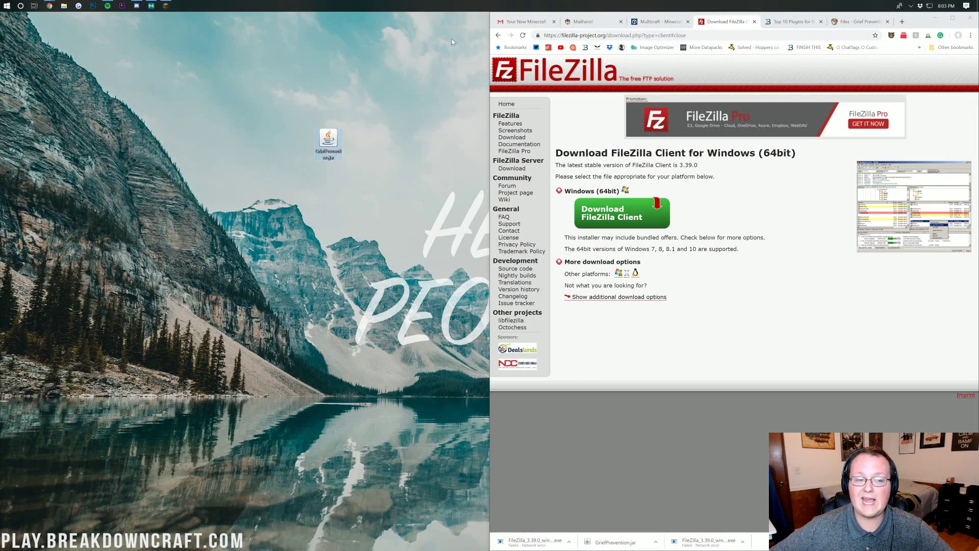
{"action": "left_click", "coordinate": [3, 5]}
- Launch FileZilla, dismiss its update notice, and dock it to the left half of the screen
{"action": "type", "text": "file"}
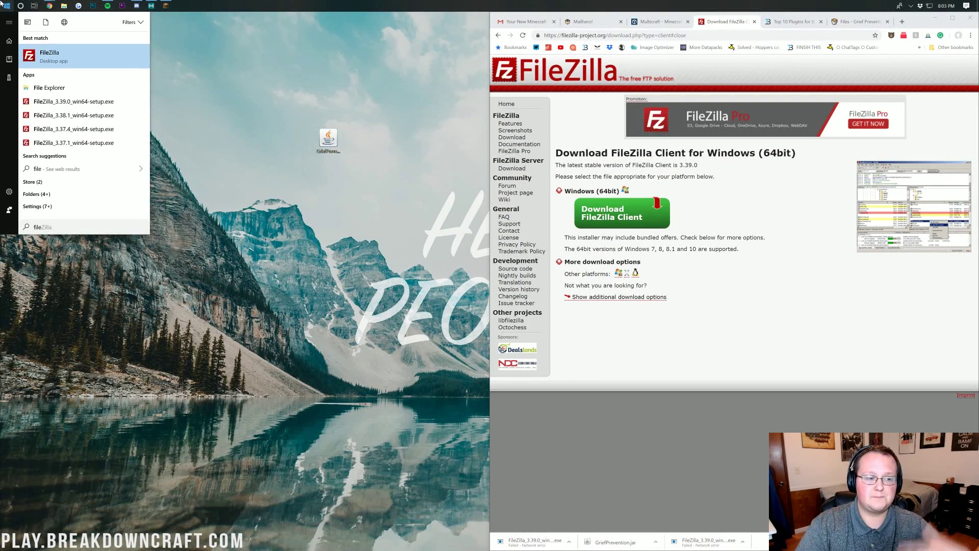
{"action": "key", "text": "Return"}
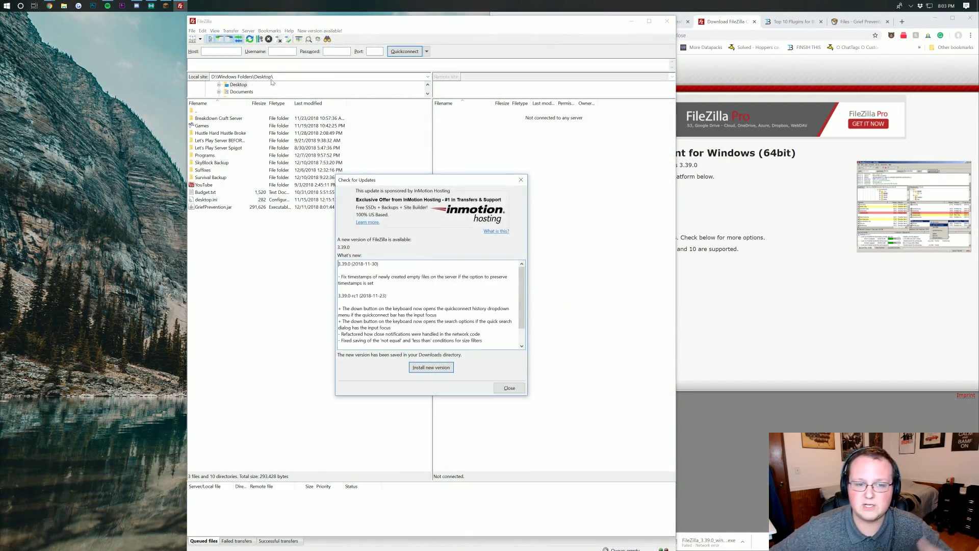
{"action": "left_click", "coordinate": [521, 180]}
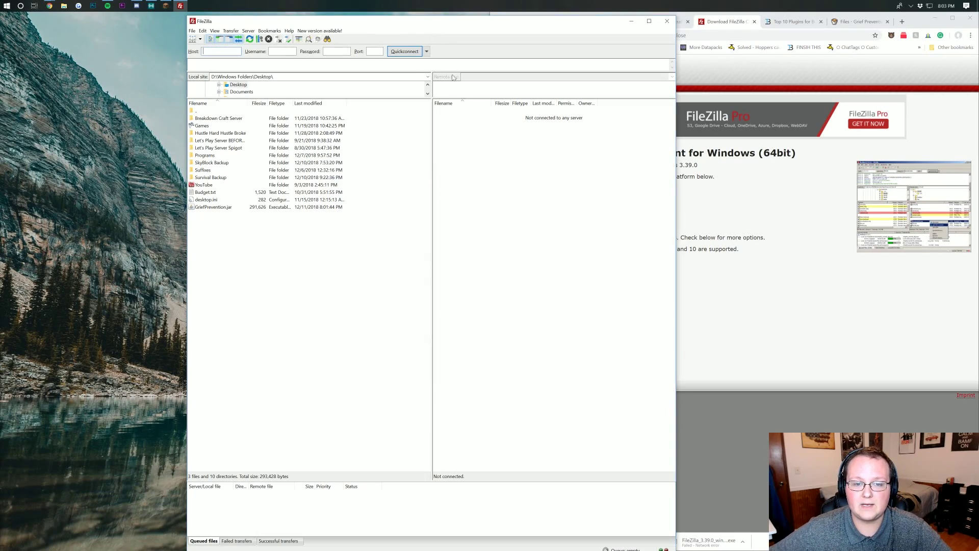
{"action": "left_click_drag", "start_coordinate": [430, 25], "coordinate": [0, 97]}
- Copy the FTP address 192.99.19.187 and FTP username from the Apex page into FileZilla's Host and Username
{"action": "left_click", "coordinate": [668, 26]}
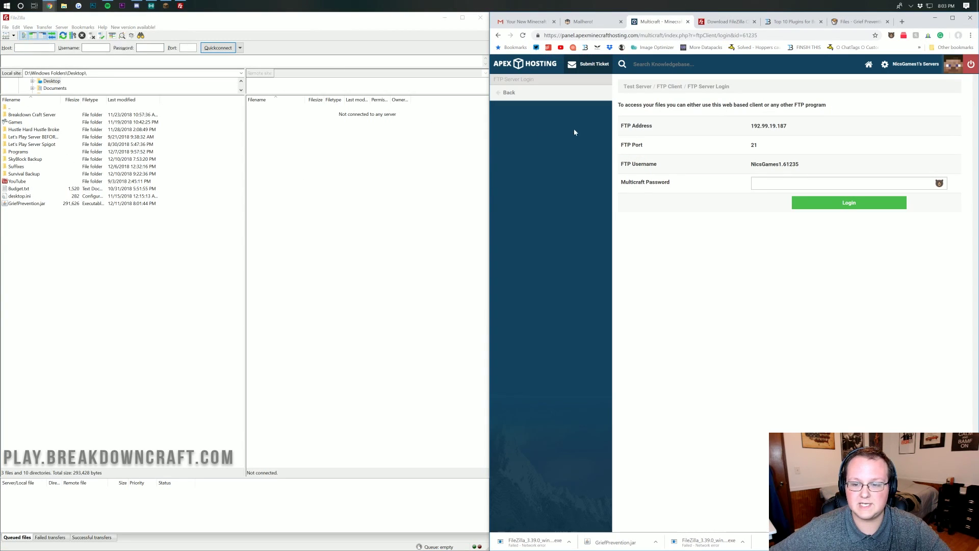
{"action": "left_click_drag", "start_coordinate": [787, 124], "coordinate": [751, 126]}
{"action": "key", "text": "ctrl+c"}
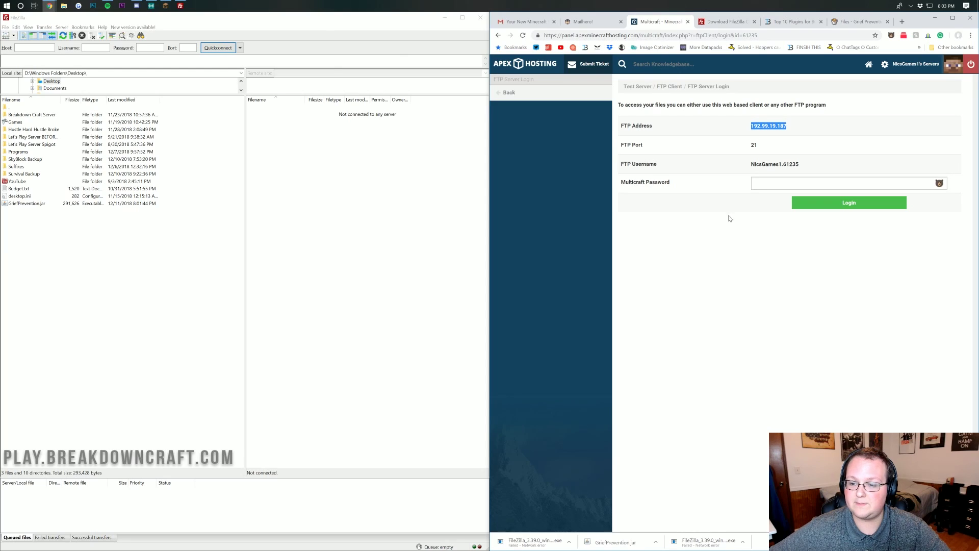
{"action": "left_click", "coordinate": [35, 46]}
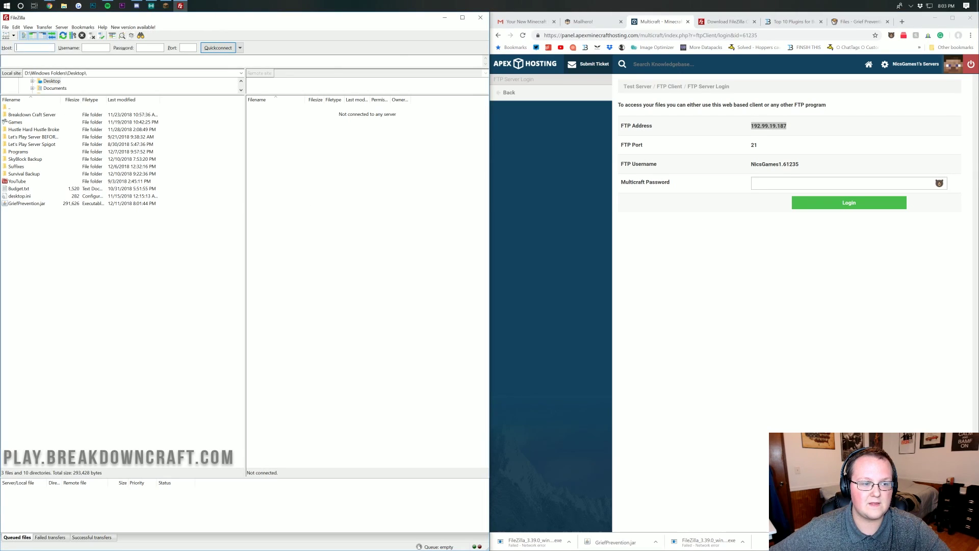
{"action": "key", "text": "ctrl+v"}
{"action": "left_click_drag", "start_coordinate": [799, 164], "coordinate": [773, 164]}
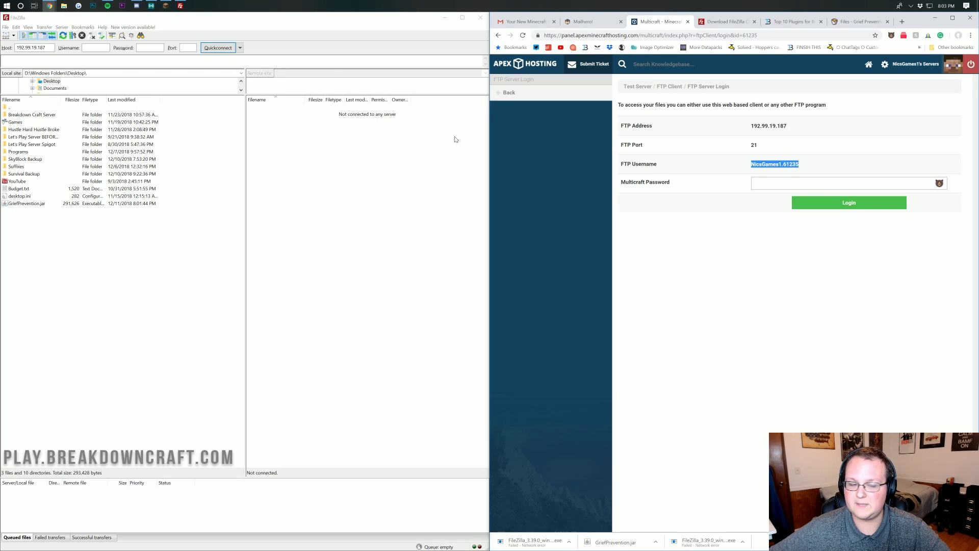
{"action": "key", "text": "ctrl+c"}
{"action": "left_click", "coordinate": [96, 48]}
{"action": "key", "text": "ctrl+v"}
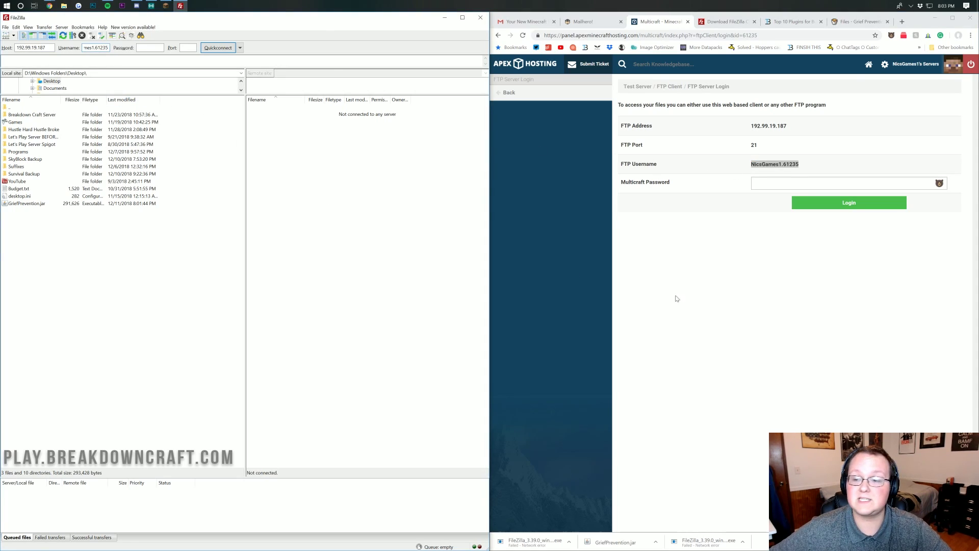
{"action": "left_click", "coordinate": [755, 303]}
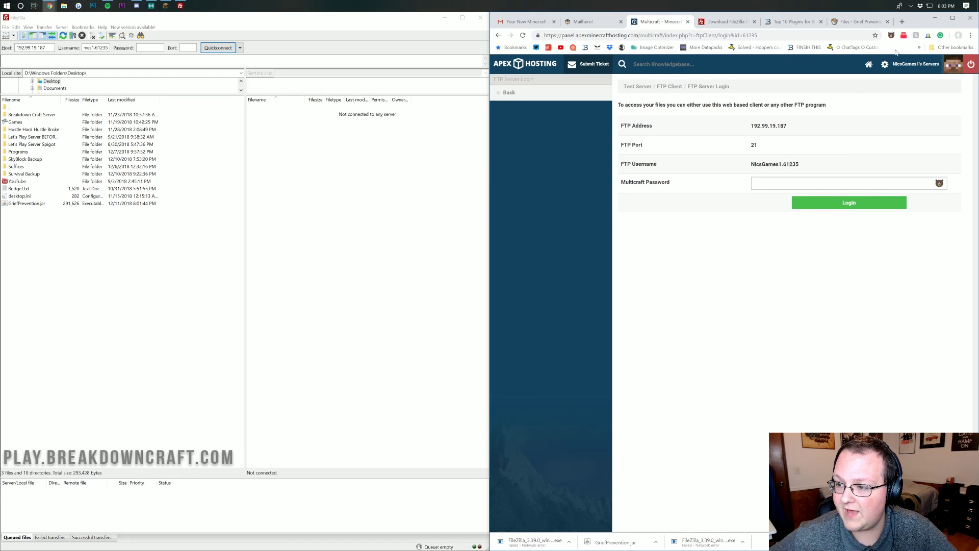
- Paste the account password, set port 21, and Quickconnect, accepting the insecure FTP warning
{"action": "left_click", "coordinate": [150, 48]}
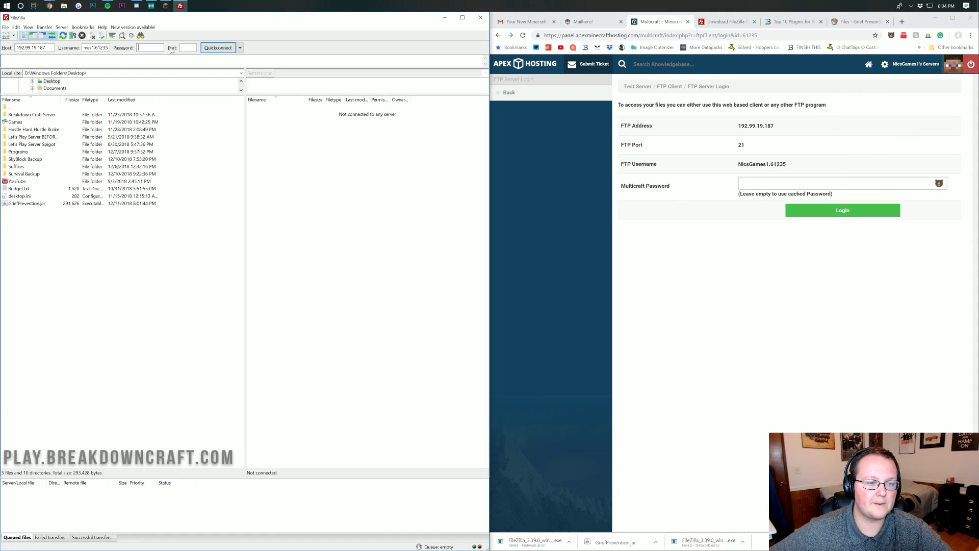
{"action": "key", "text": "ctrl+v"}
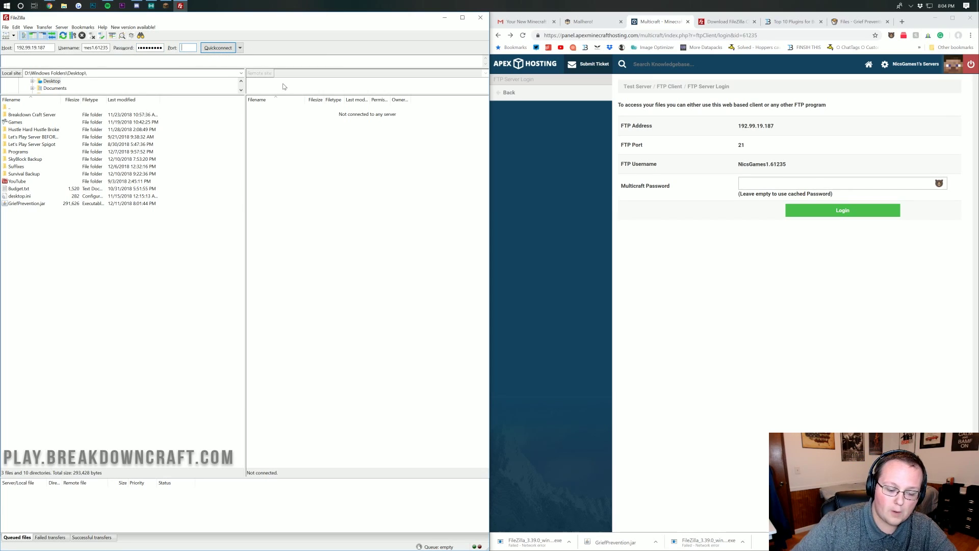
{"action": "type", "text": "21"}
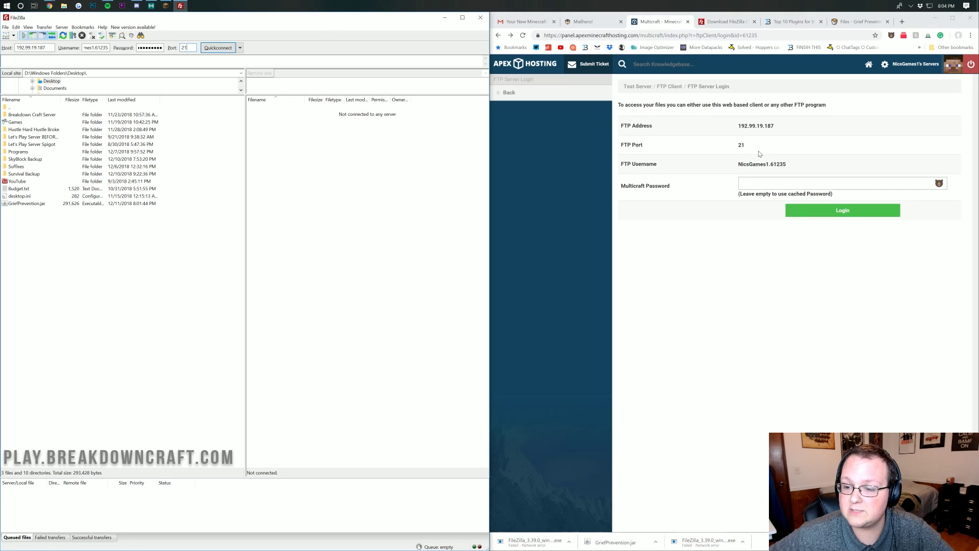
{"action": "left_click_drag", "start_coordinate": [762, 147], "coordinate": [656, 151]}
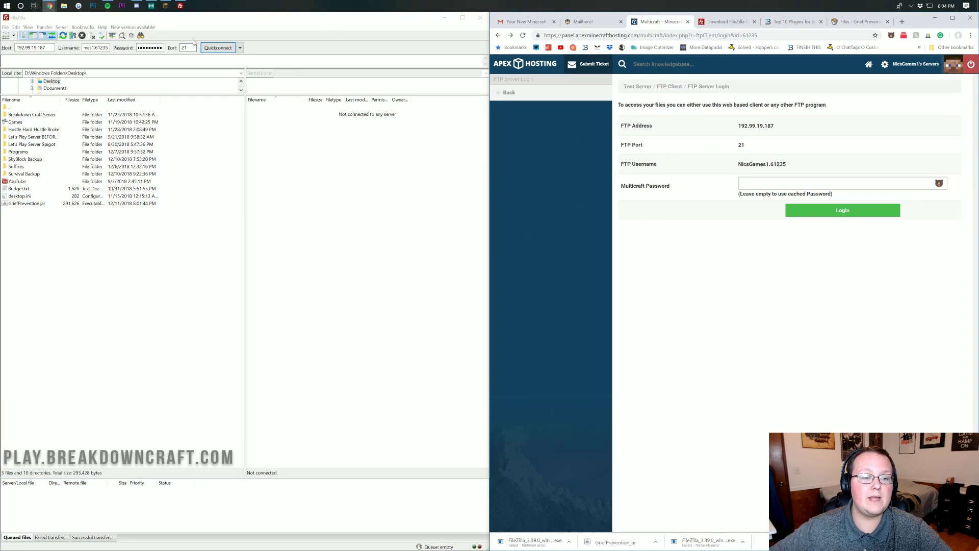
{"action": "left_click", "coordinate": [212, 49]}
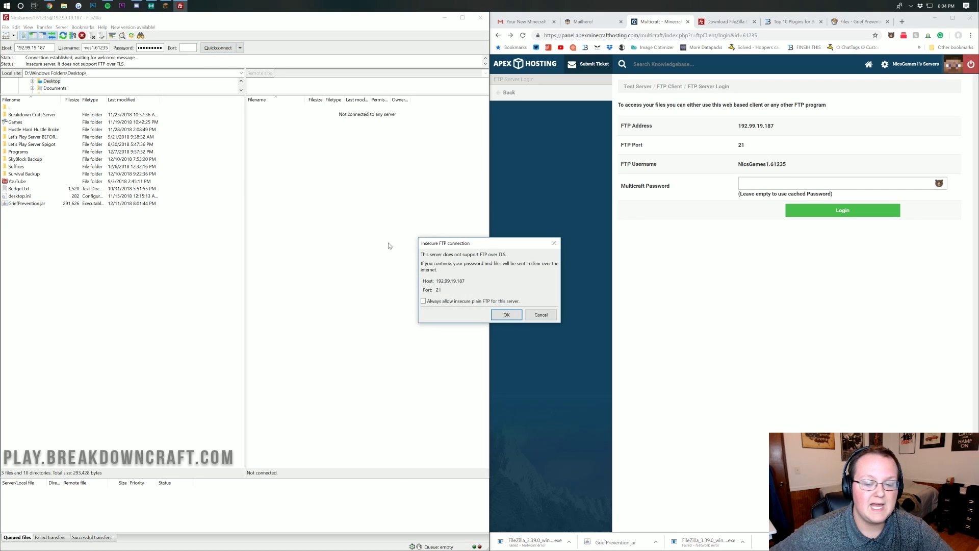
{"action": "left_click", "coordinate": [507, 315]}
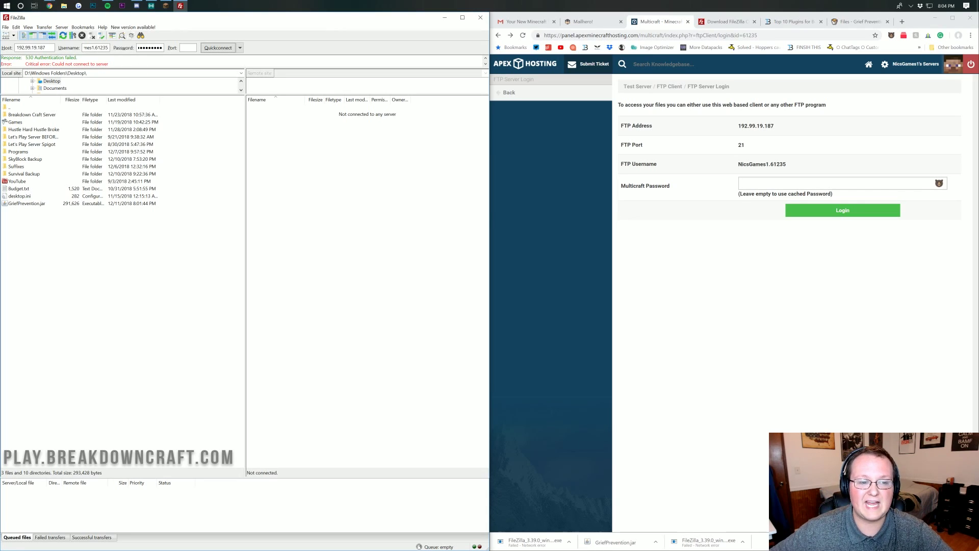
- Re-enter port 21 and retry the FTP connection until the server's root files are listed
{"action": "type", "text": "21"}
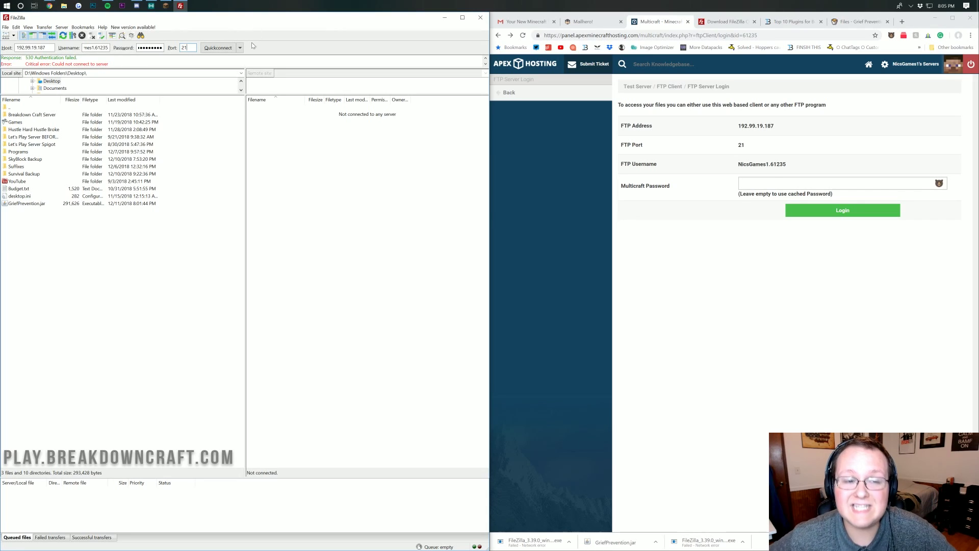
{"action": "left_click", "coordinate": [586, 21]}
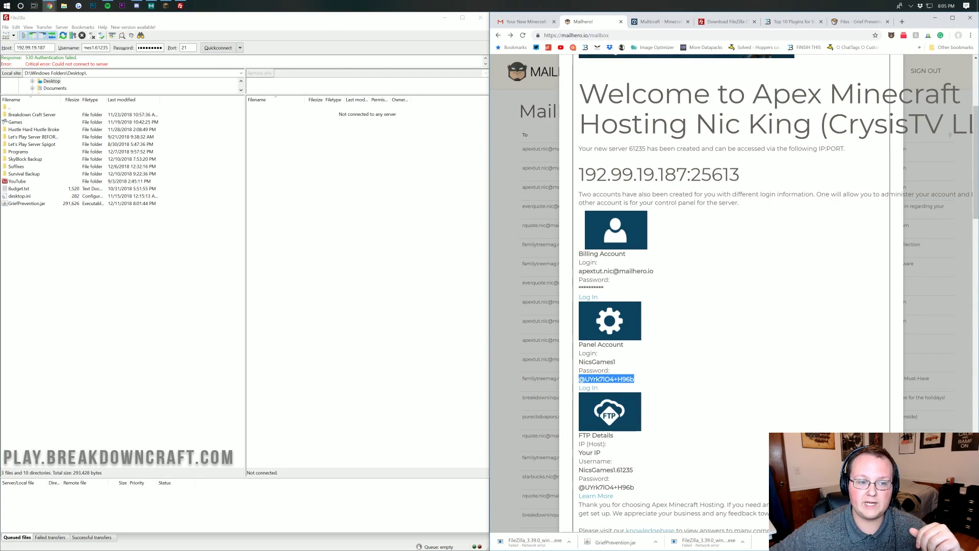
{"action": "left_click", "coordinate": [208, 49]}
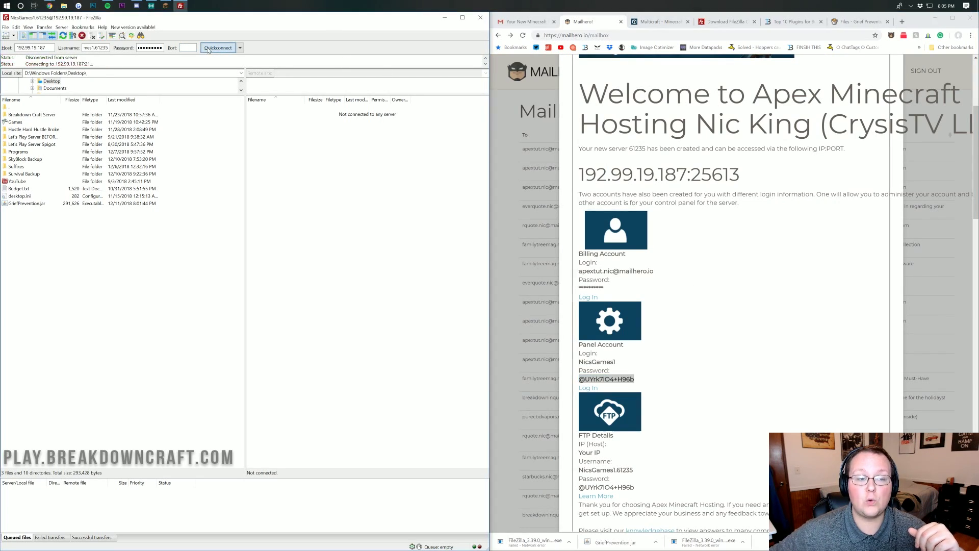
{"action": "left_click", "coordinate": [657, 21]}
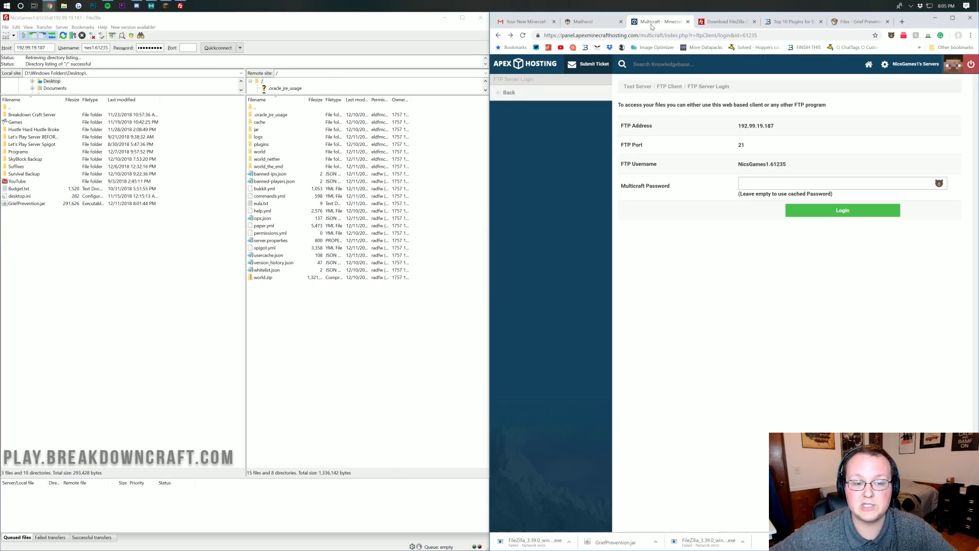
- Upload GriefPrevention.jar into the remote plugins folder, then go back up to the root folder
{"action": "double_click", "coordinate": [261, 145]}
{"action": "left_click_drag", "start_coordinate": [27, 204], "coordinate": [372, 228]}
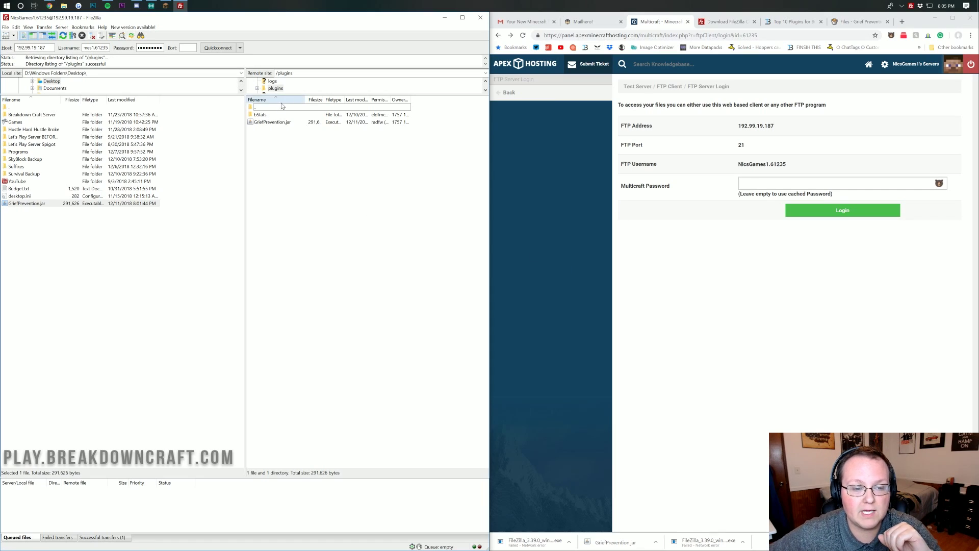
{"action": "double_click", "coordinate": [257, 108]}
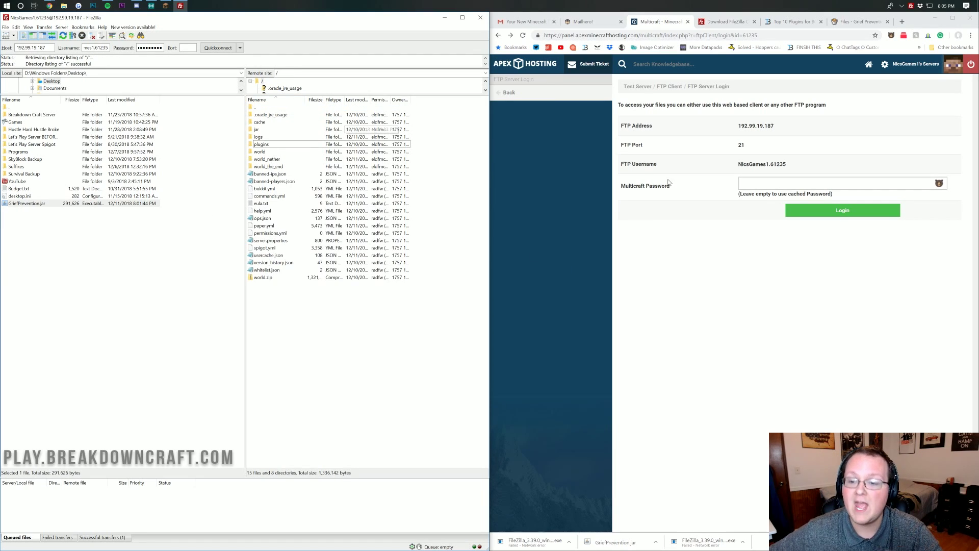
{"action": "left_click", "coordinate": [545, 92]}
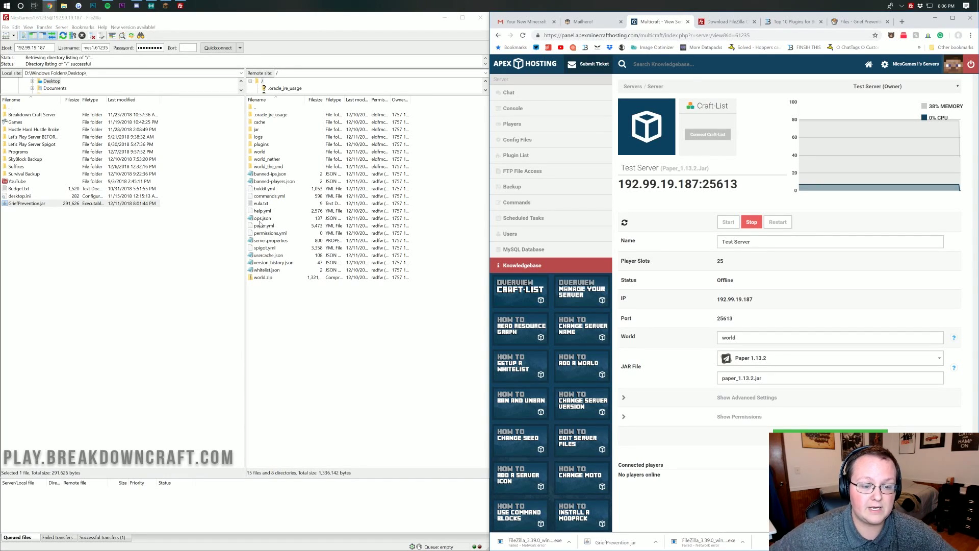
- Download server.properties to the desktop and open it in Notepad++
{"action": "left_click_drag", "start_coordinate": [263, 243], "coordinate": [80, 276]}
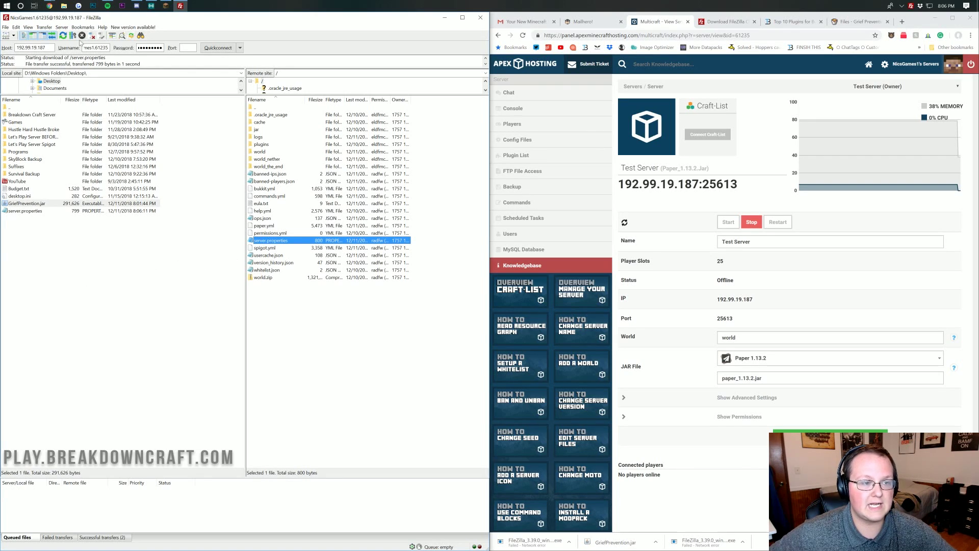
{"action": "left_click", "coordinate": [65, 7]}
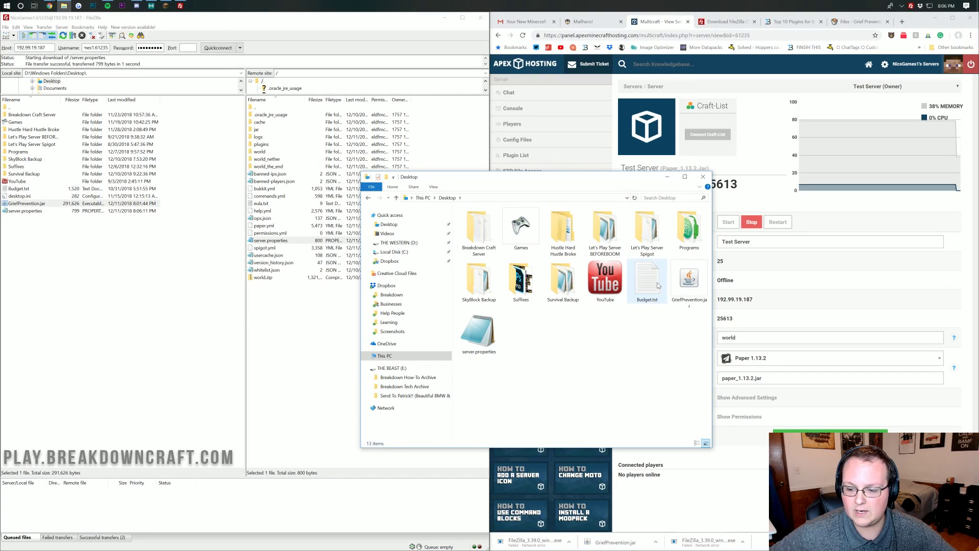
{"action": "right_click", "coordinate": [492, 338]}
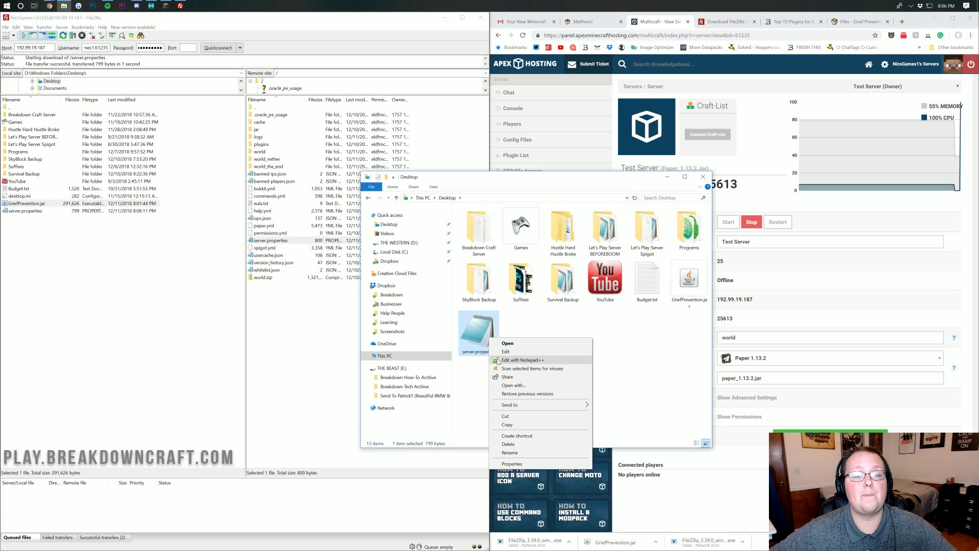
{"action": "left_click", "coordinate": [520, 360]}
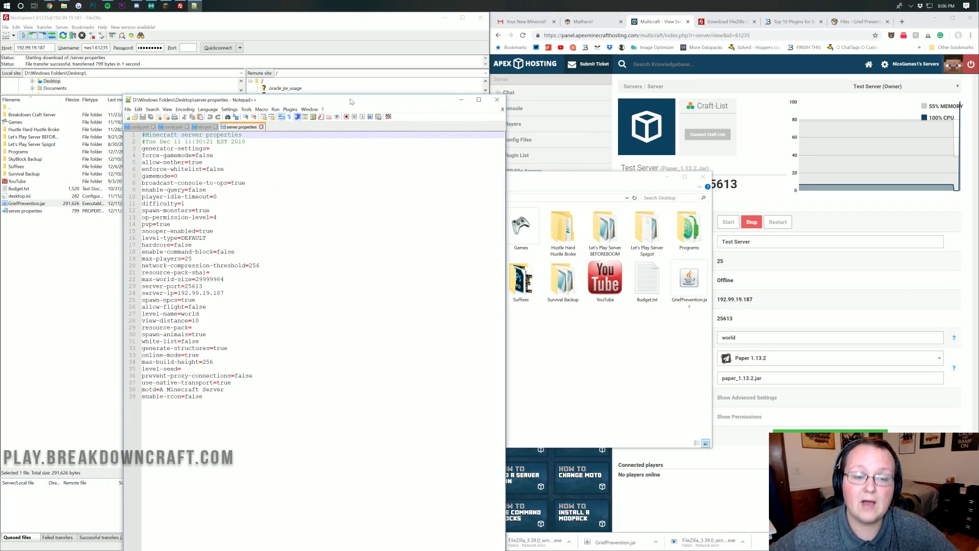
{"action": "left_click_drag", "start_coordinate": [351, 101], "coordinate": [416, 2]}
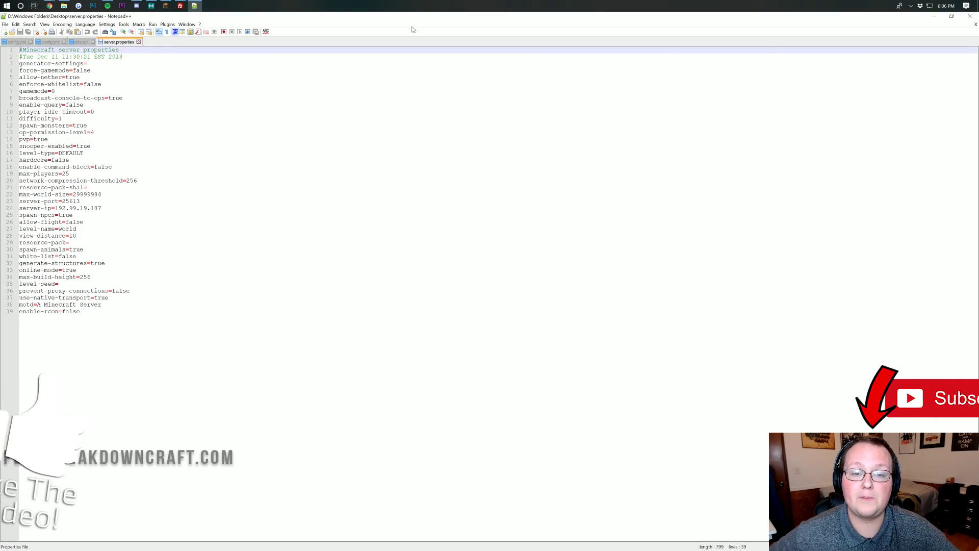
{"action": "key", "text": "super+Down"}
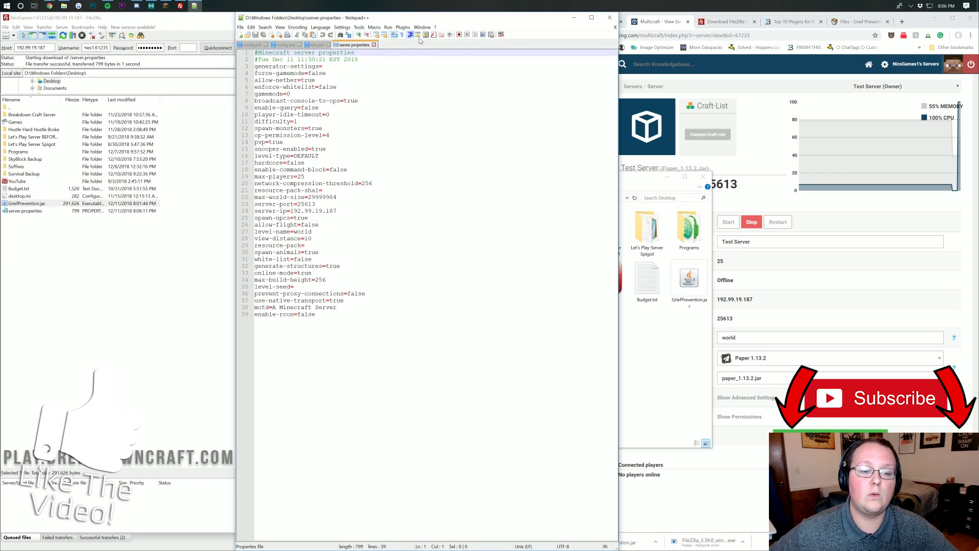
- Change gamemode=0 to gamemode=1 in server.properties and save the file
{"action": "left_click", "coordinate": [293, 94]}
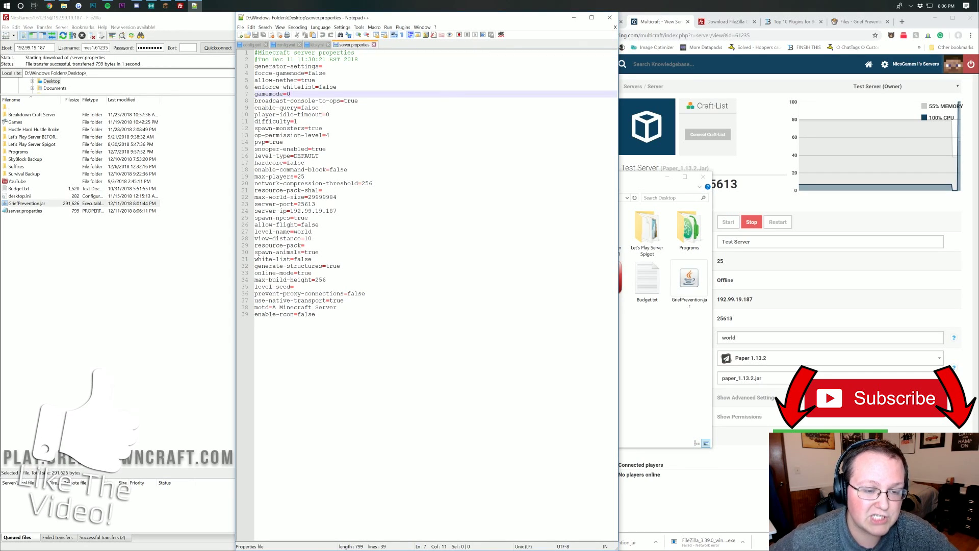
{"action": "key", "text": "shift+Left"}
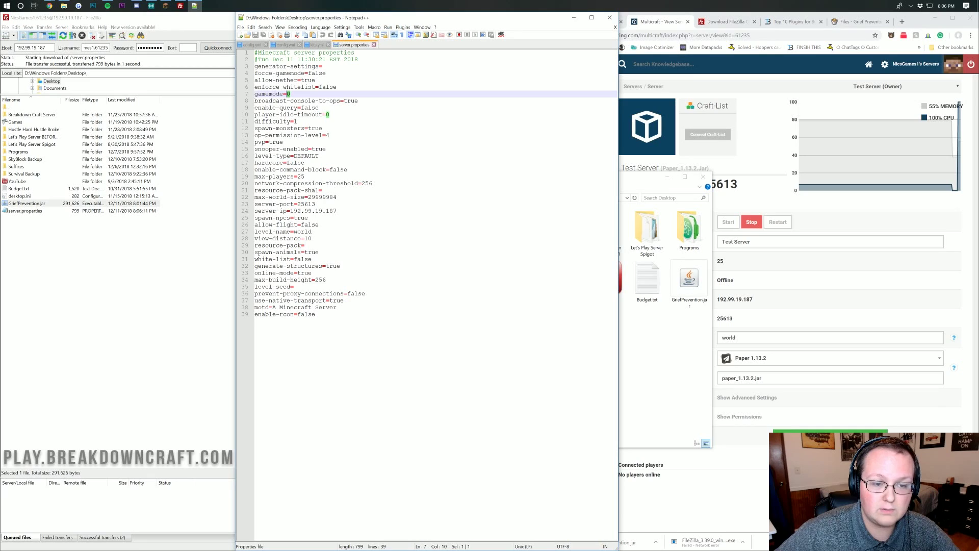
{"action": "type", "text": "1"}
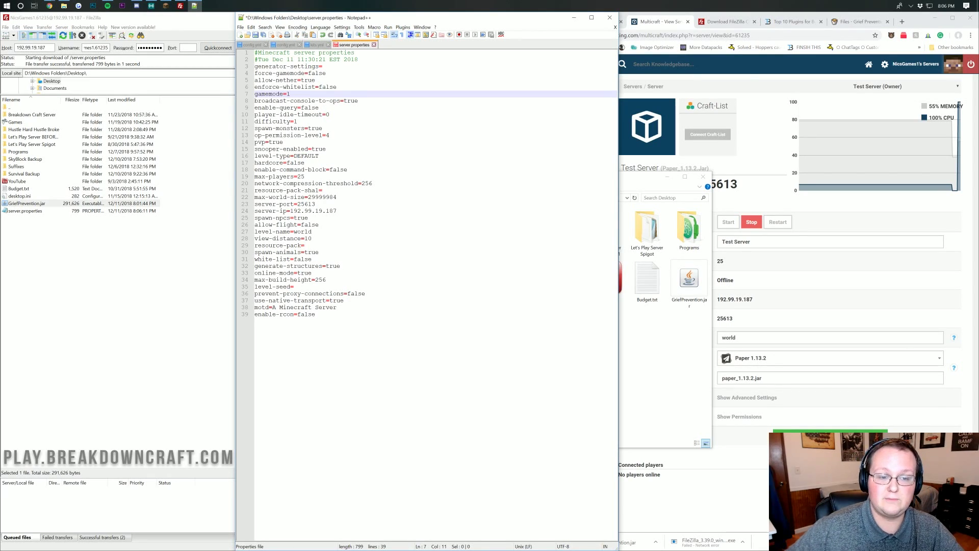
{"action": "key", "text": "ctrl+s"}
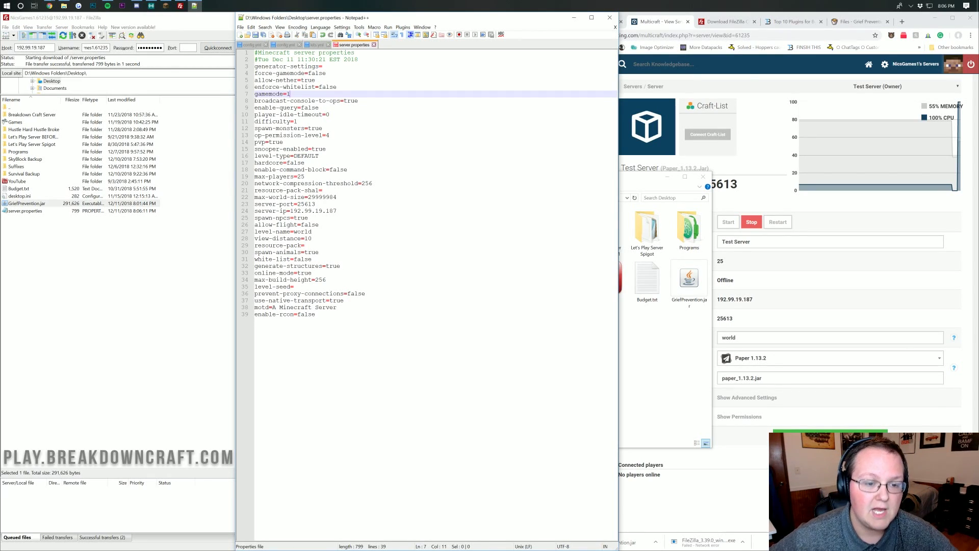
- Upload the edited server.properties to the server's root folder, overwriting the existing copy
{"action": "left_click", "coordinate": [576, 19]}
{"action": "left_click", "coordinate": [80, 257]}
{"action": "left_click", "coordinate": [47, 205]}
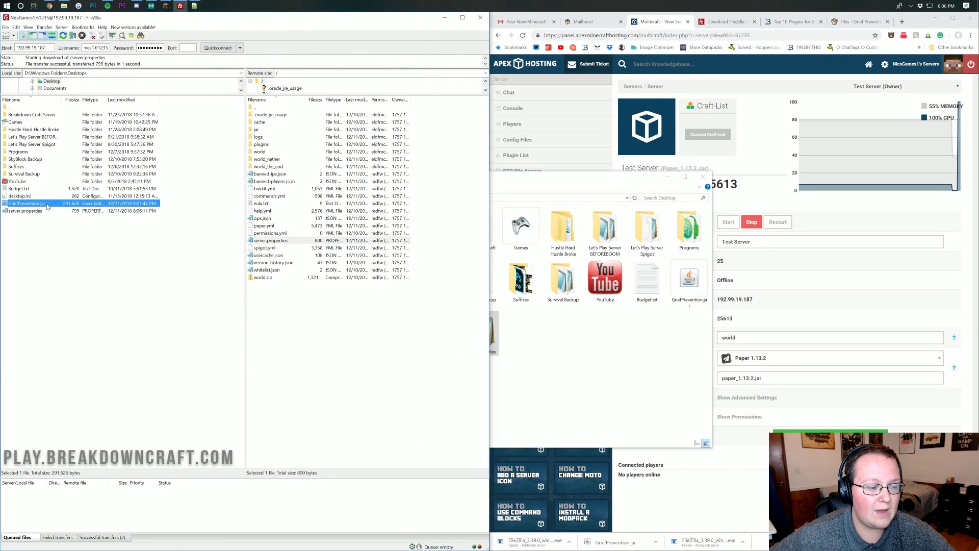
{"action": "left_click_drag", "start_coordinate": [26, 211], "coordinate": [345, 330]}
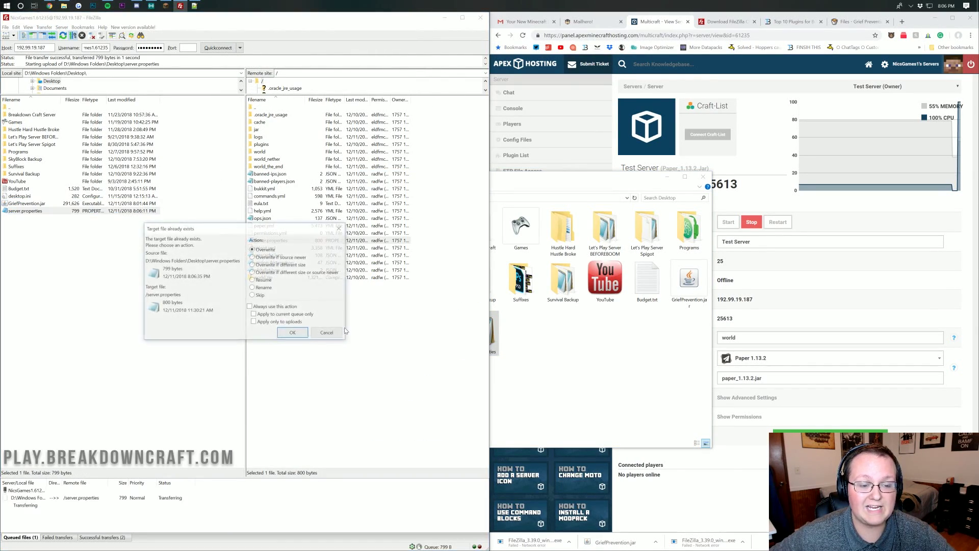
{"action": "left_click", "coordinate": [304, 331]}
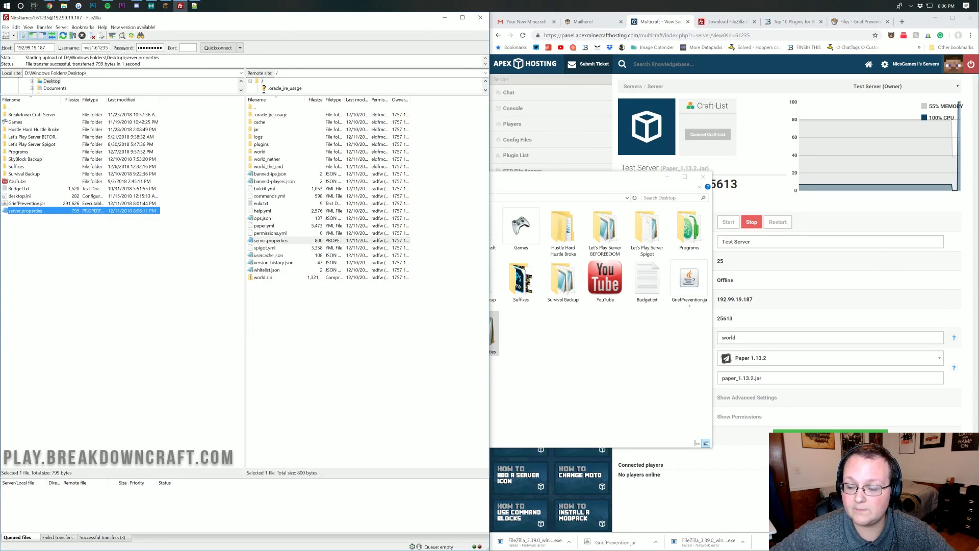
{"action": "left_click", "coordinate": [750, 241]}
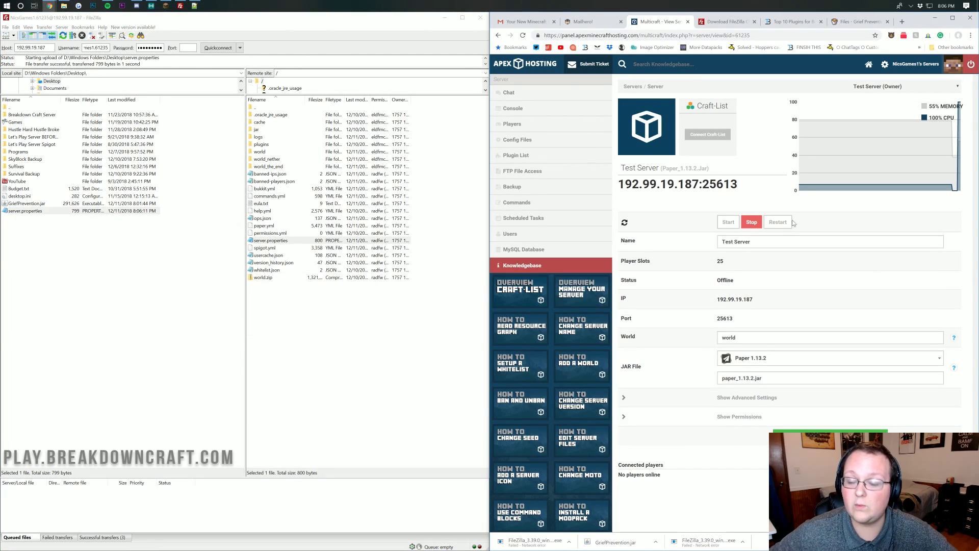
- Reload the Test Server overview and stop the server so its status reads Offline
{"action": "left_click", "coordinate": [778, 223]}
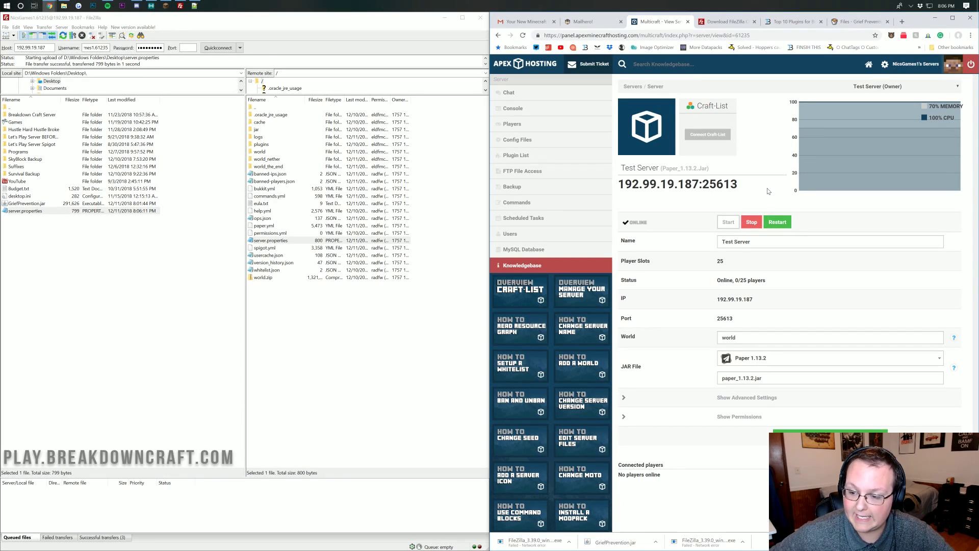
{"action": "left_click", "coordinate": [752, 222]}
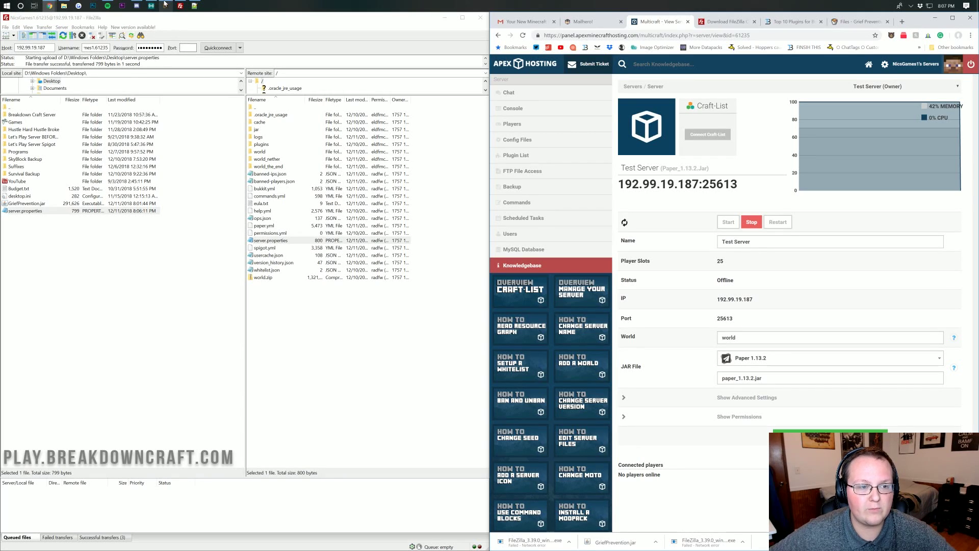
- In Minecraft, return to the multiplayer server list and open Direct Connect
{"action": "left_click", "coordinate": [166, 6]}
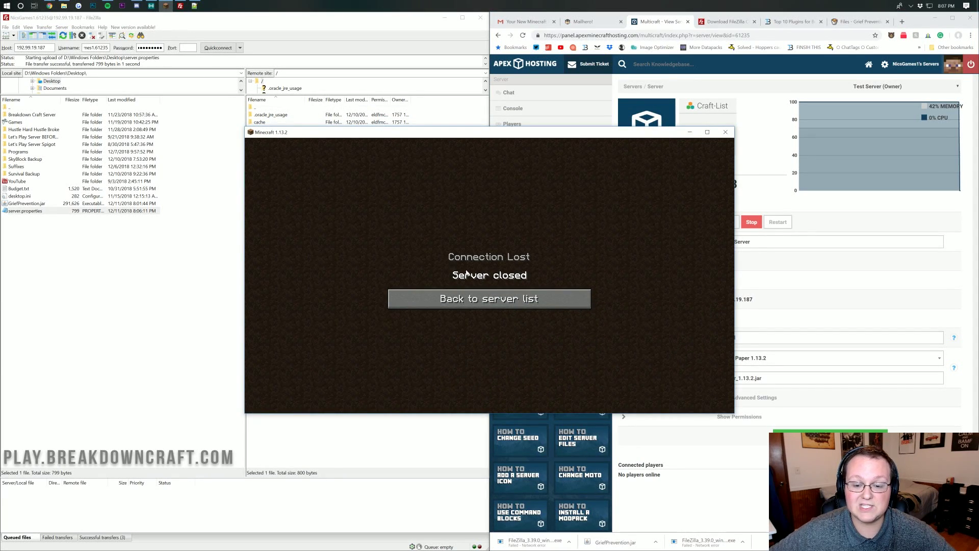
{"action": "left_click", "coordinate": [477, 301]}
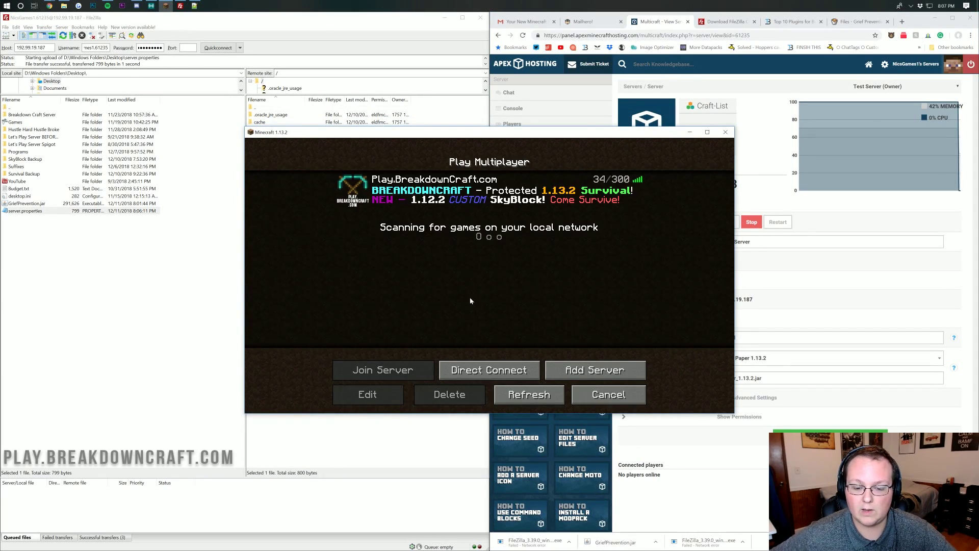
{"action": "left_click", "coordinate": [491, 370]}
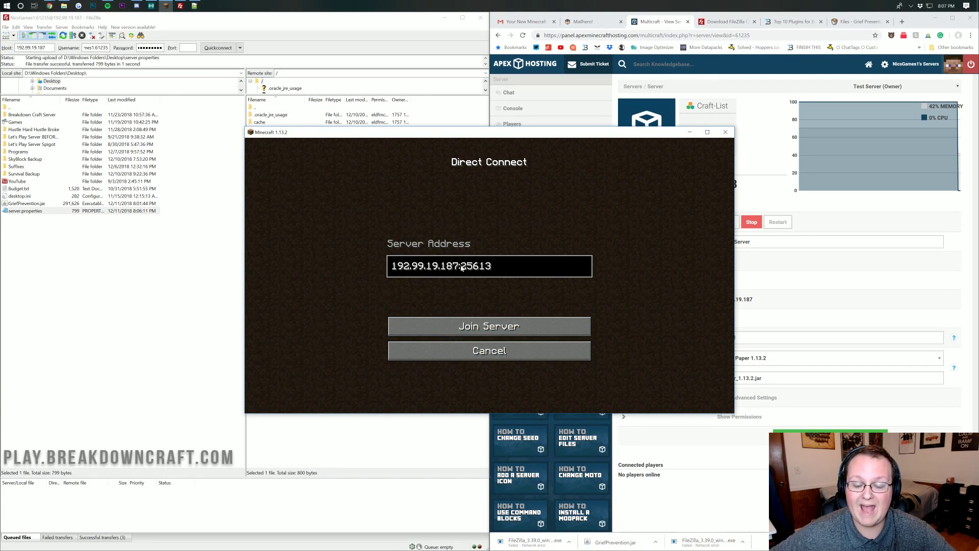
{"action": "left_click_drag", "start_coordinate": [523, 140], "coordinate": [447, 146]}
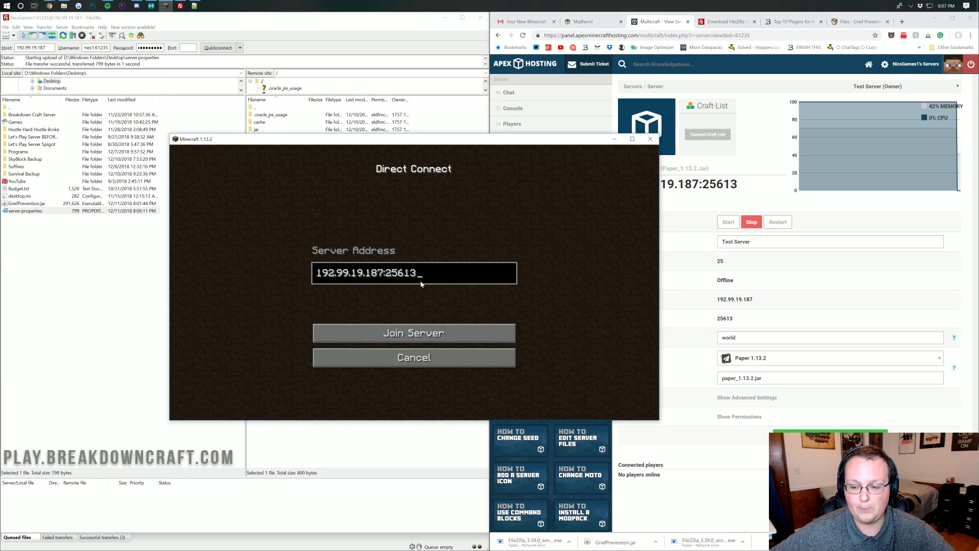
- Reload the hosting panel and open the Test Server console log showing GriefPrevention loaded
{"action": "left_click", "coordinate": [707, 278]}
{"action": "key", "text": "F5"}
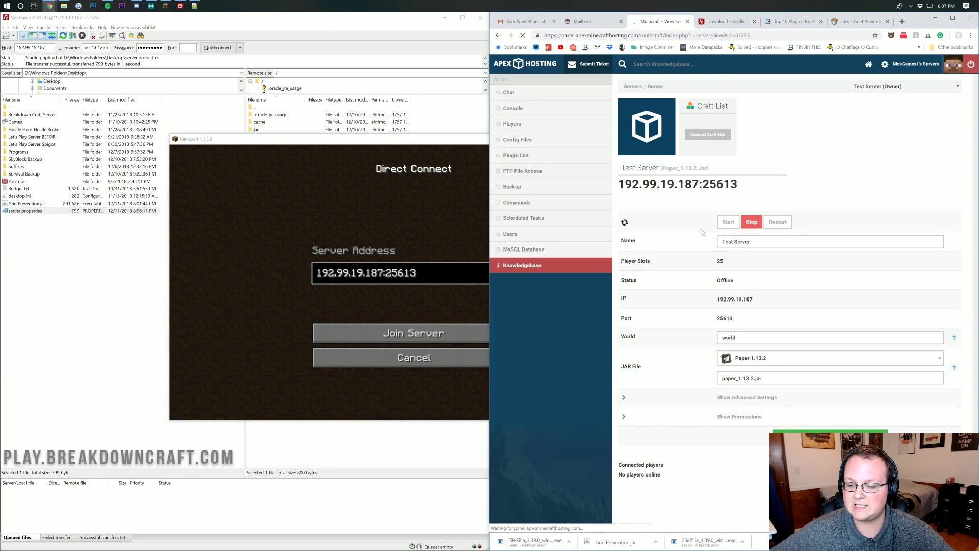
{"action": "left_click", "coordinate": [522, 117]}
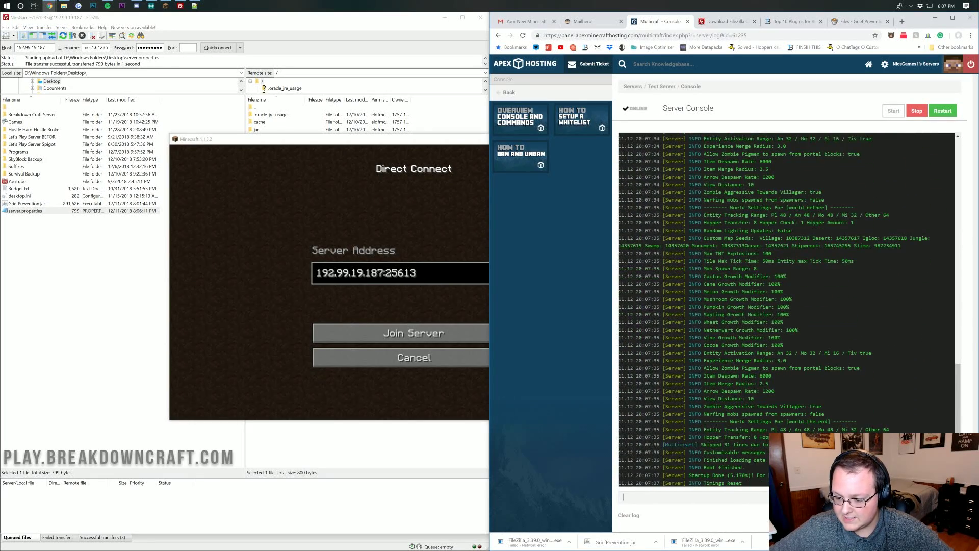
{"action": "left_click_drag", "start_coordinate": [701, 475], "coordinate": [724, 475]}
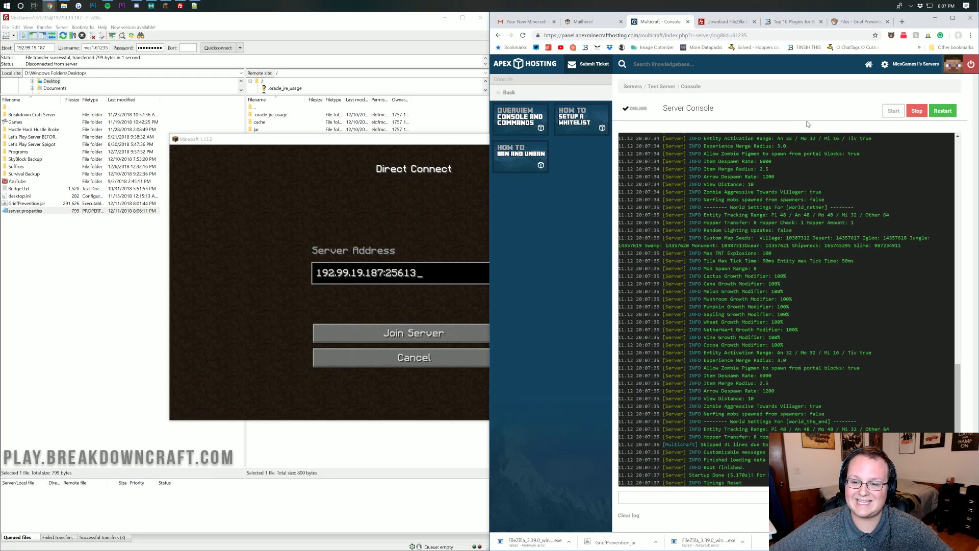
- Join the server and take a Golden Shovel by searching 'gold' in the creative inventory
{"action": "left_click", "coordinate": [461, 337]}
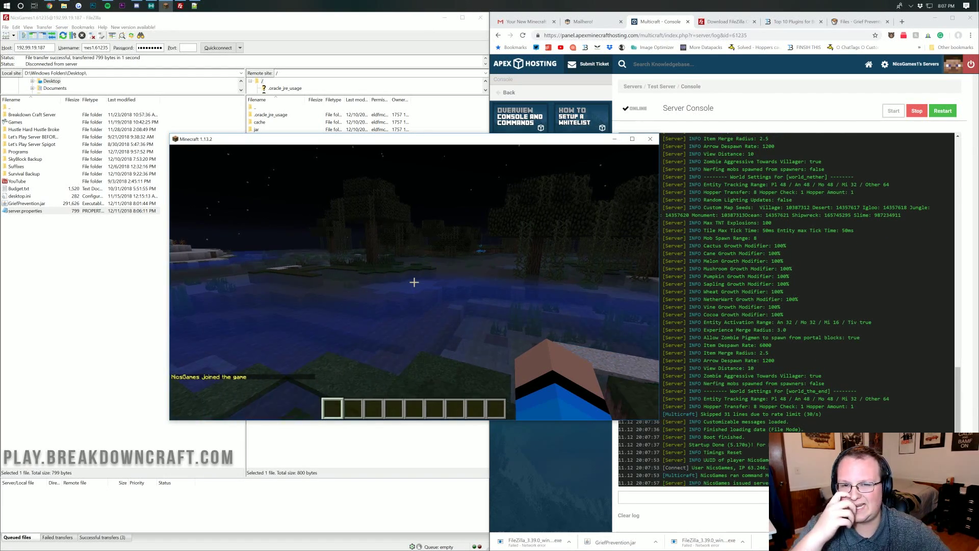
{"action": "key", "text": "slash"}
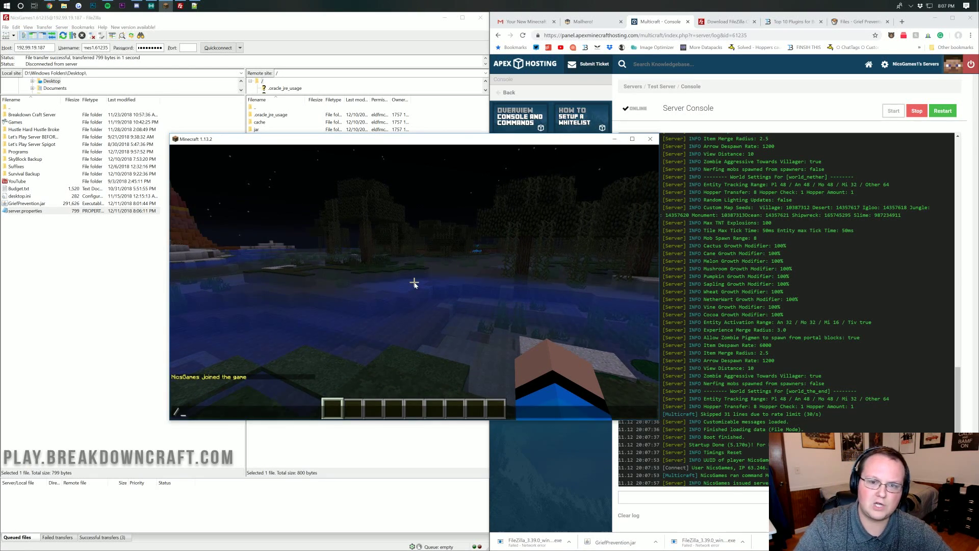
{"action": "key", "text": "Escape"}
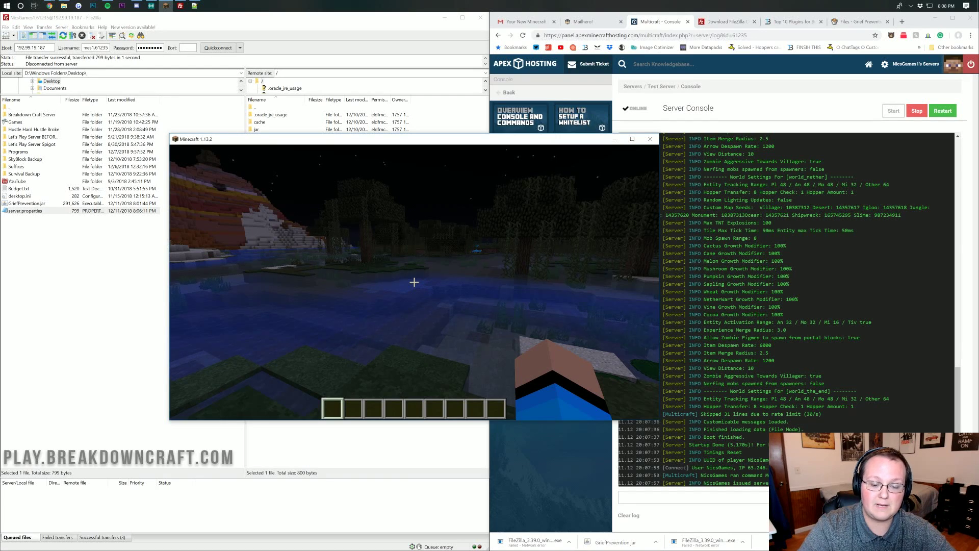
{"action": "key", "text": "e"}
{"action": "left_click", "coordinate": [498, 201]}
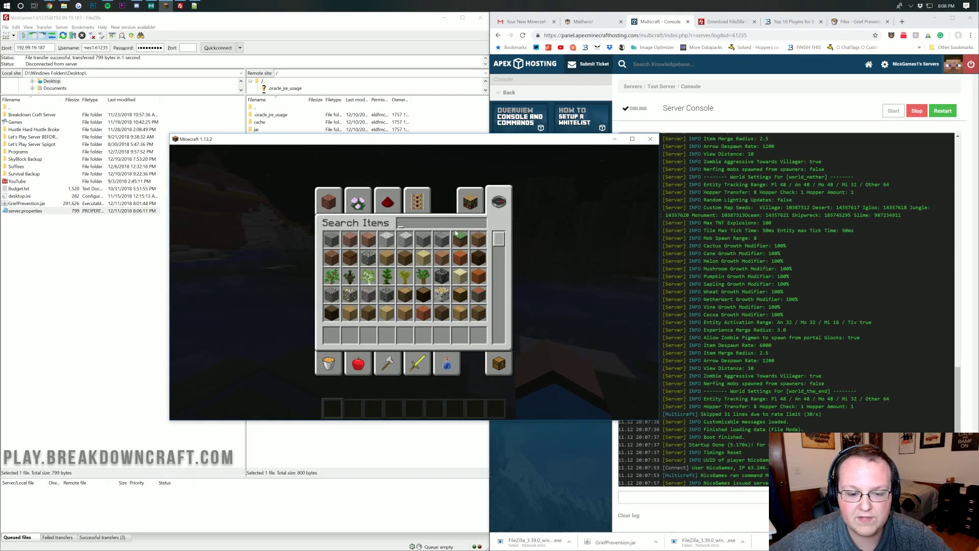
{"action": "type", "text": "gold"}
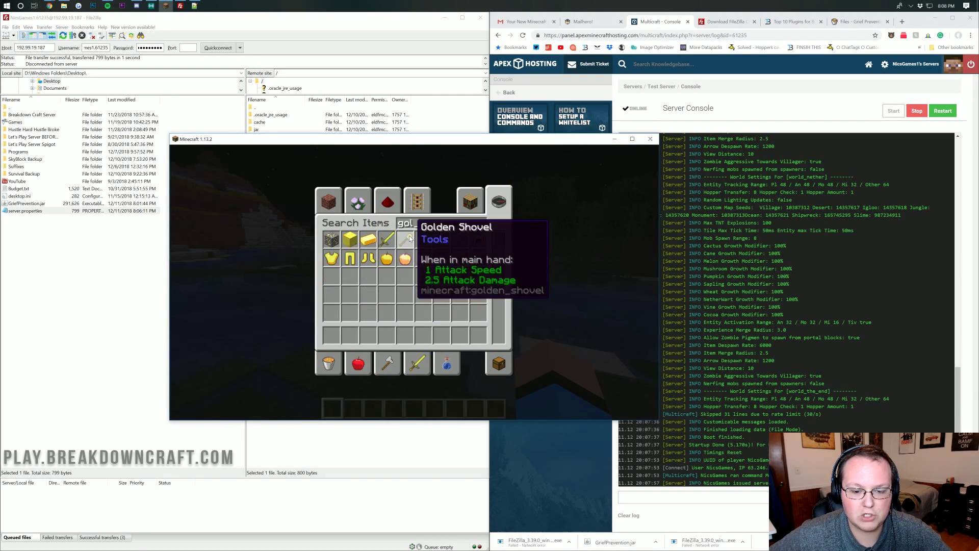
{"action": "type", "text": "6e"}
- Mark two opposite corners with the golden shovel until 'Claim created!' appears on the slope
{"action": "right_click", "coordinate": [414, 282]}
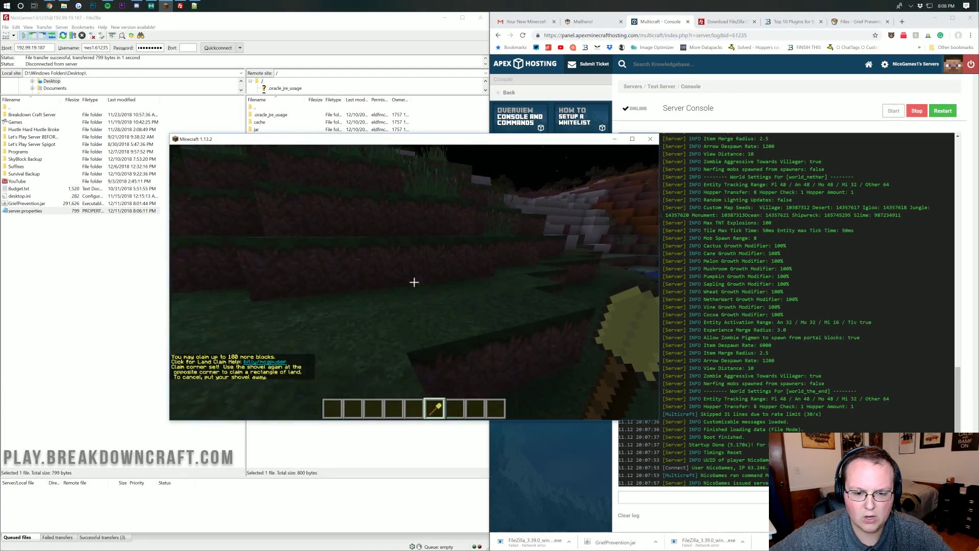
{"action": "key", "text": "w"}
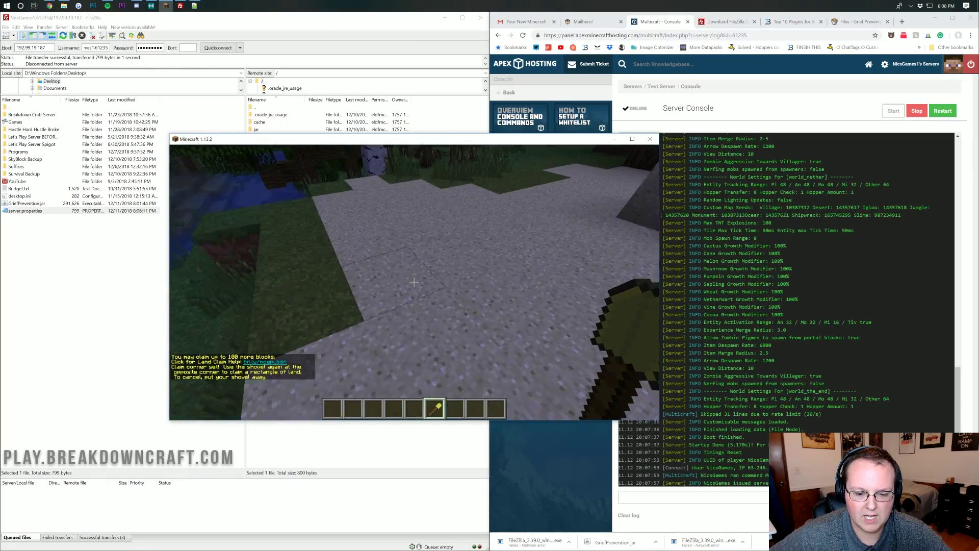
{"action": "right_click", "coordinate": [414, 282]}
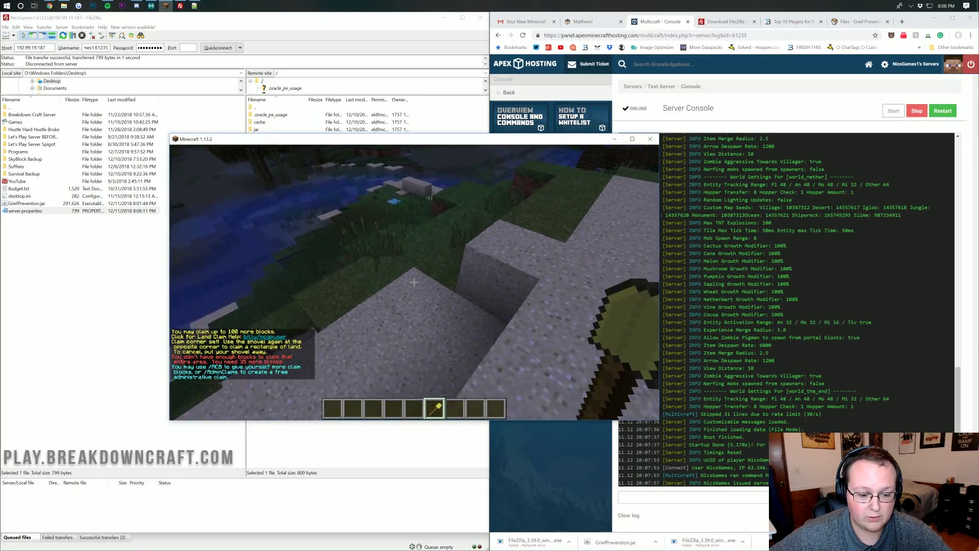
{"action": "right_click", "coordinate": [414, 282]}
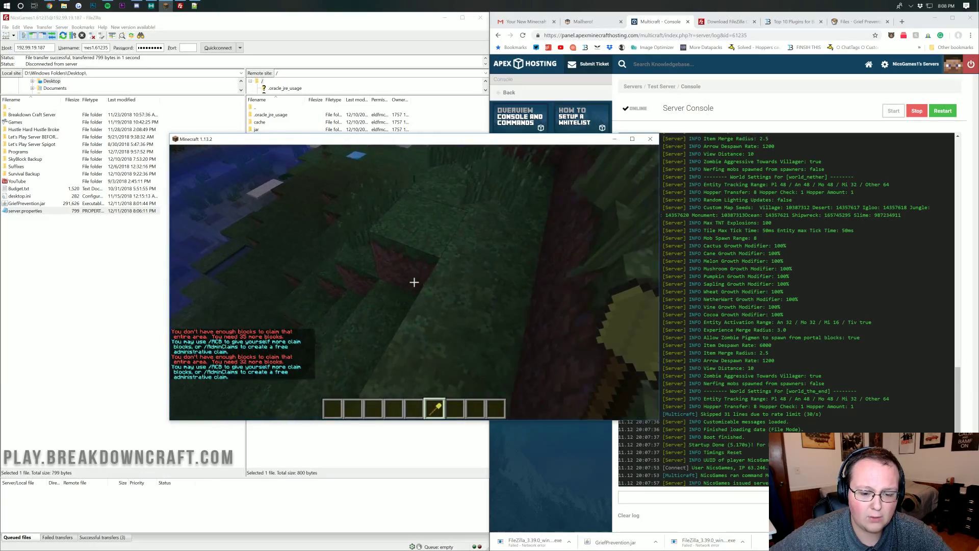
{"action": "right_click", "coordinate": [414, 282]}
{"action": "key", "text": "space"}
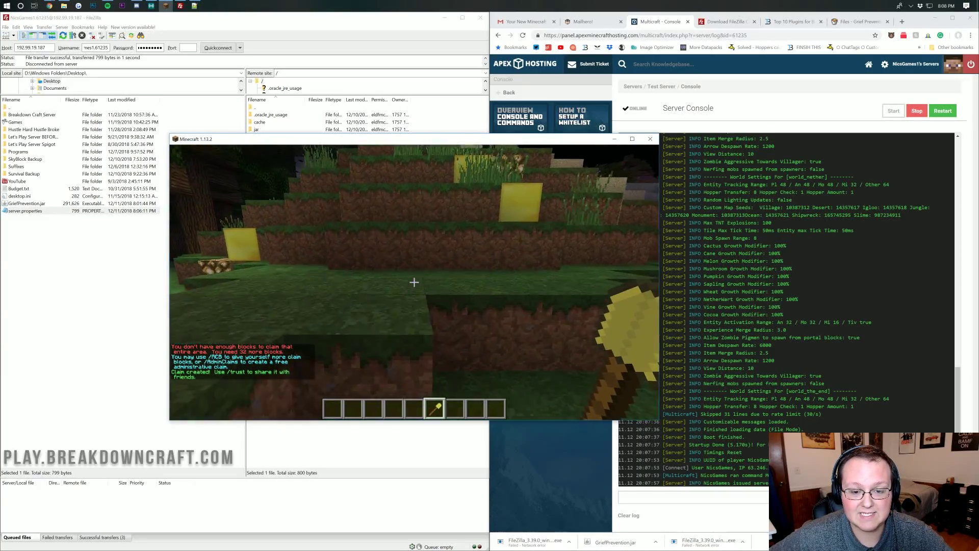
{"action": "key", "text": "w"}
{"action": "key", "text": "w"}
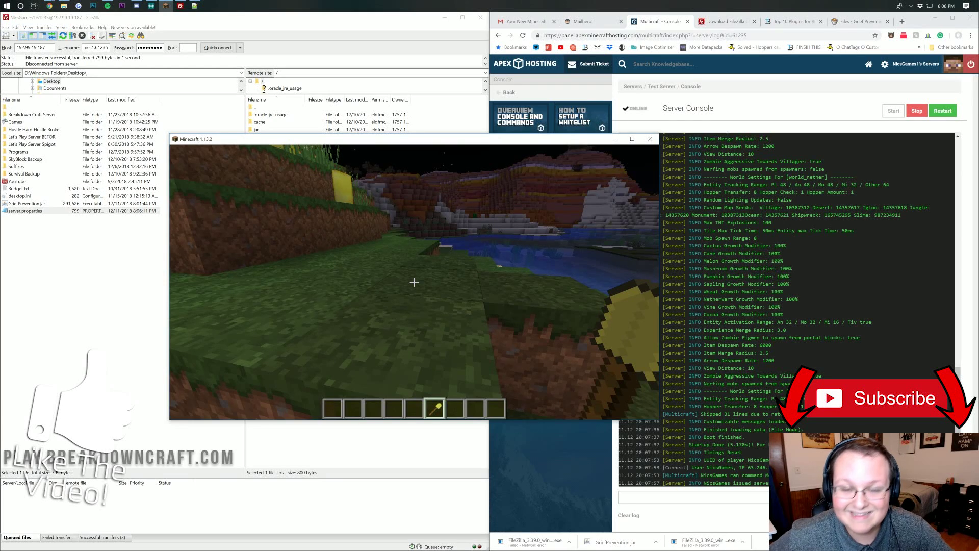
- Switch from Minecraft to the hosting panel console and minimize the LiveChat welcome widget
{"action": "key", "text": "e"}
{"action": "key", "text": "alt+Tab"}
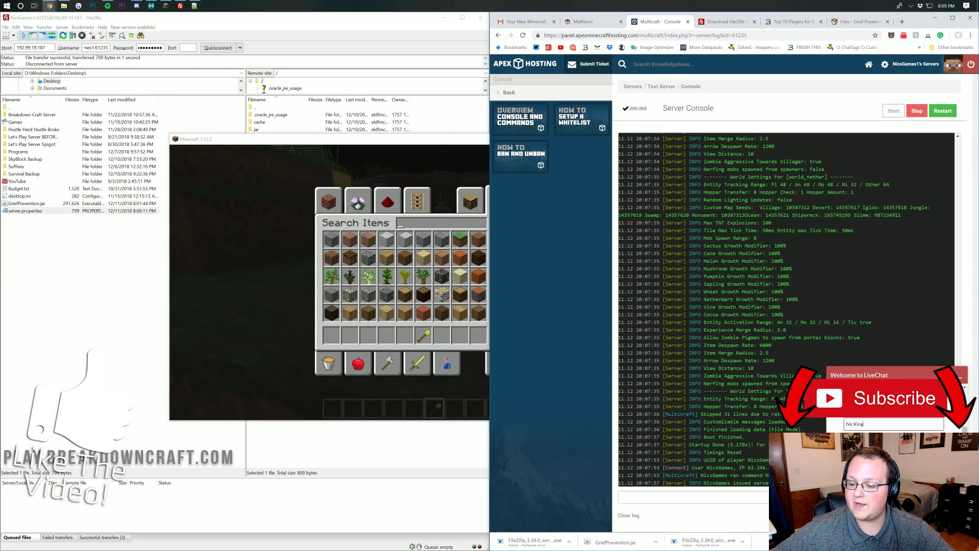
{"action": "left_click", "coordinate": [956, 373]}
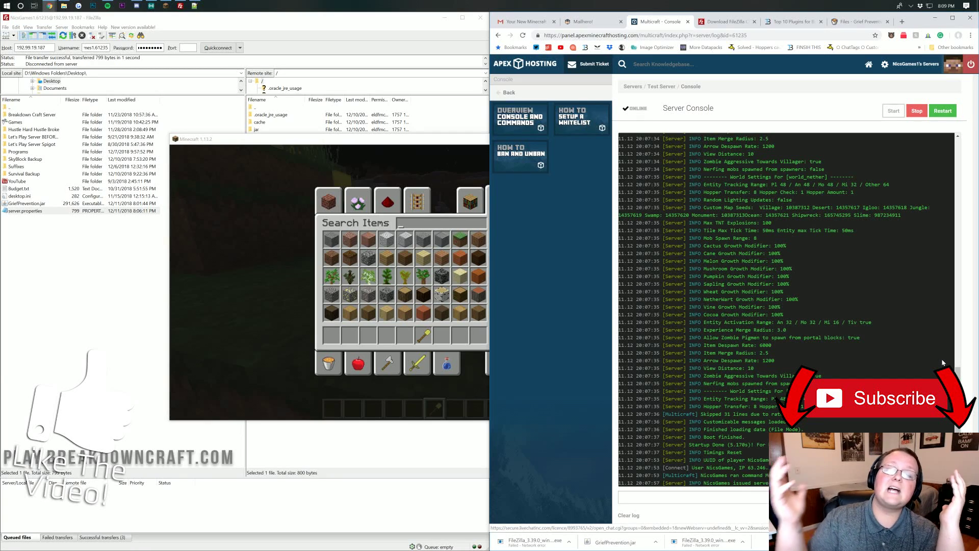